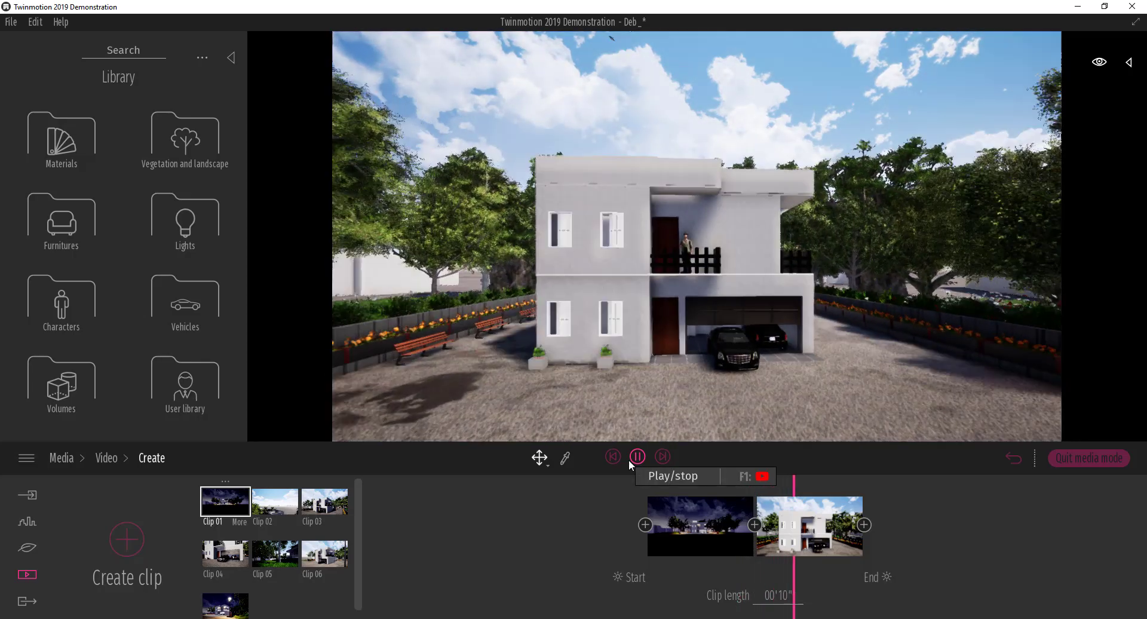
- Pause the video clip playback and display Image 03 from the saved images
click(632, 460)
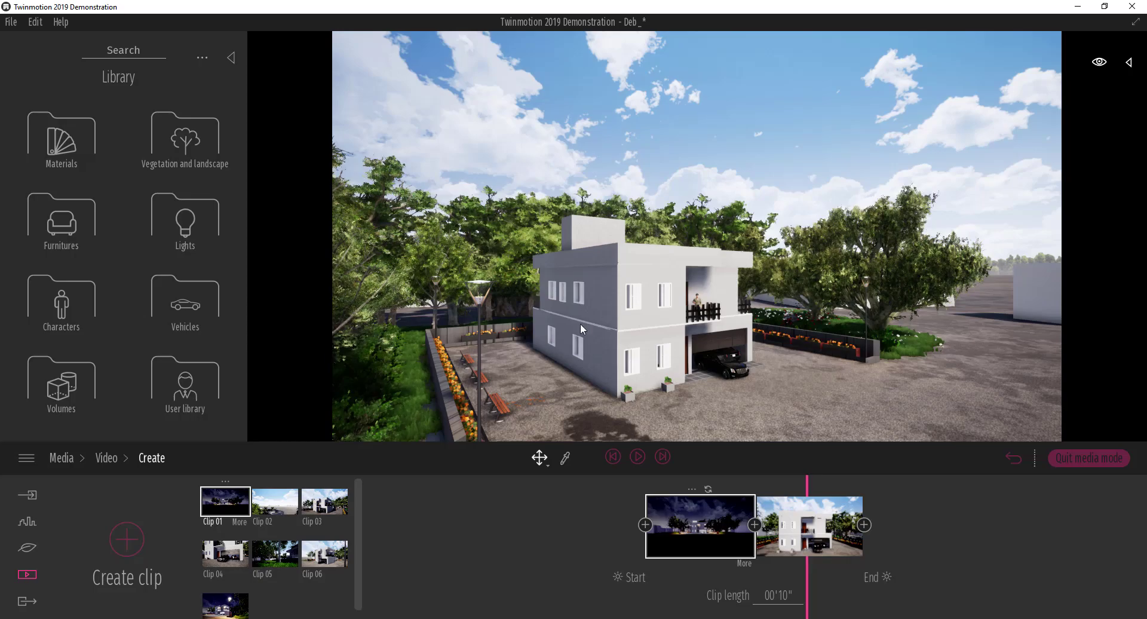
key(Up)
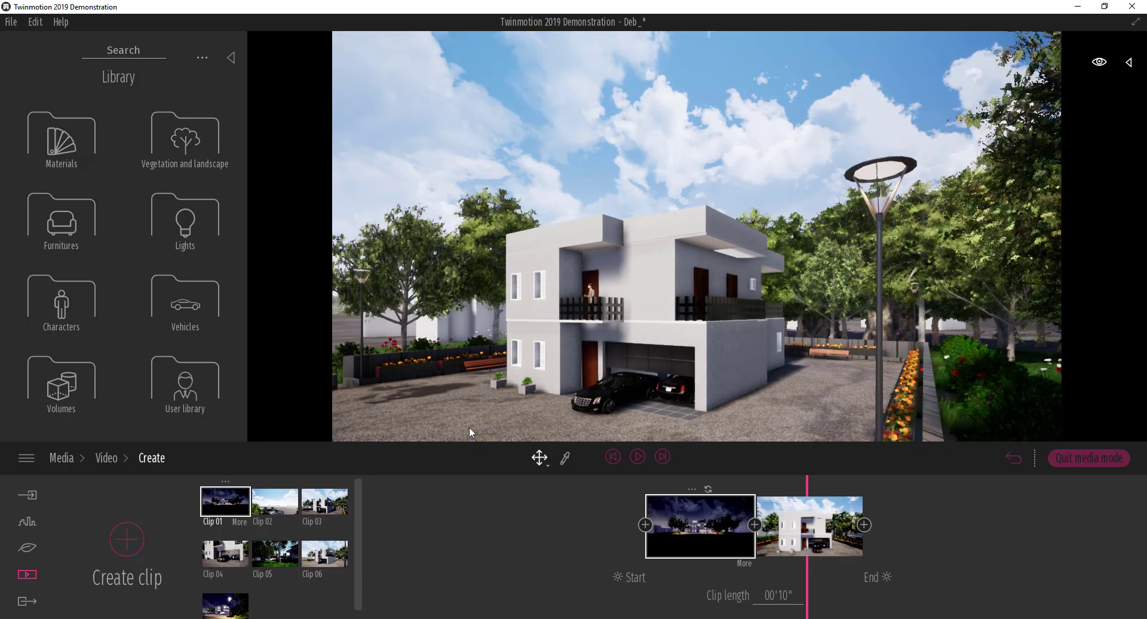
click(103, 458)
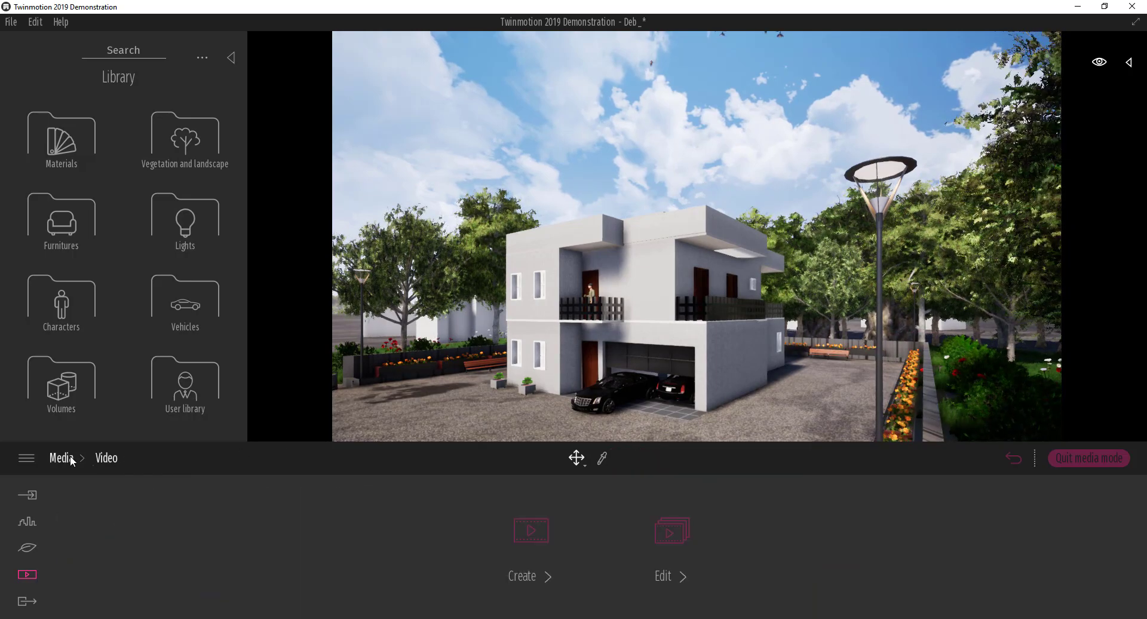
click(69, 456)
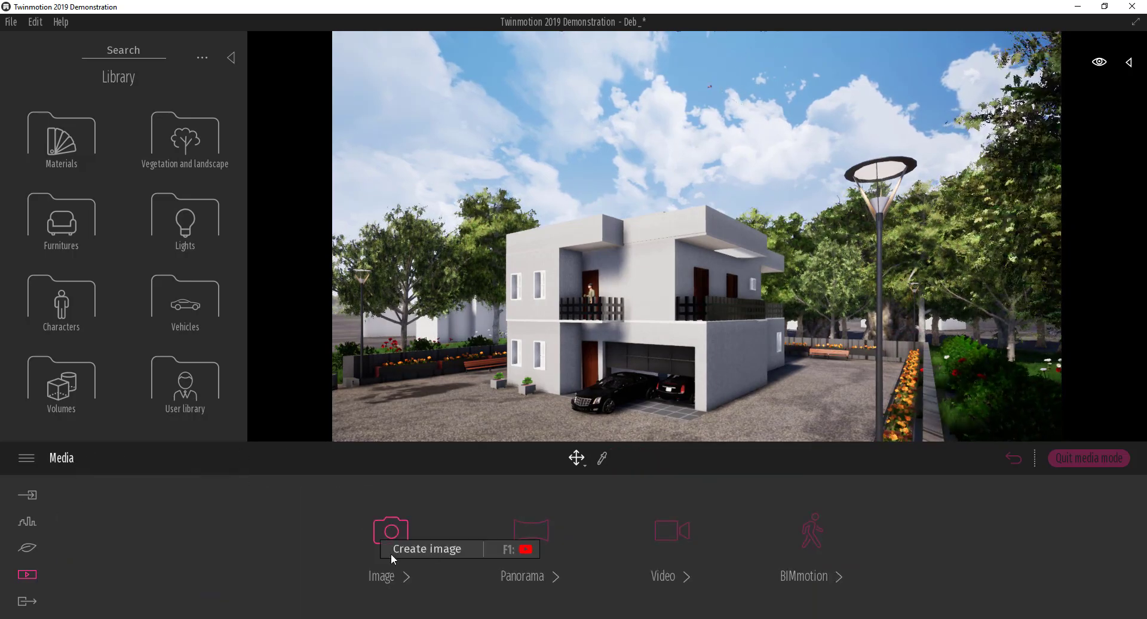
click(384, 538)
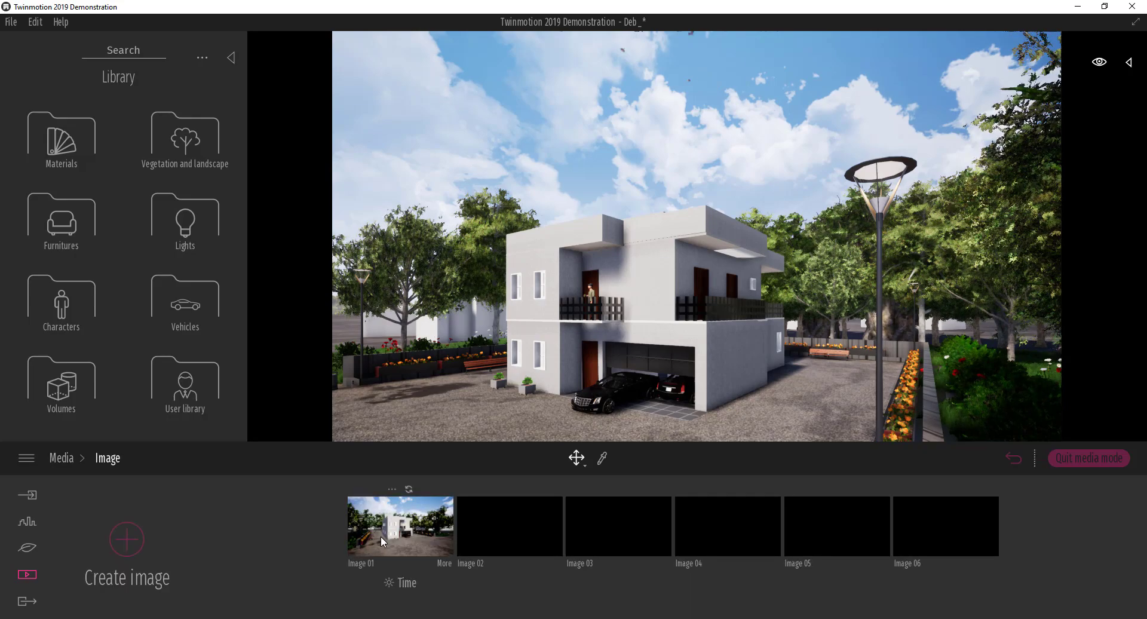
click(611, 530)
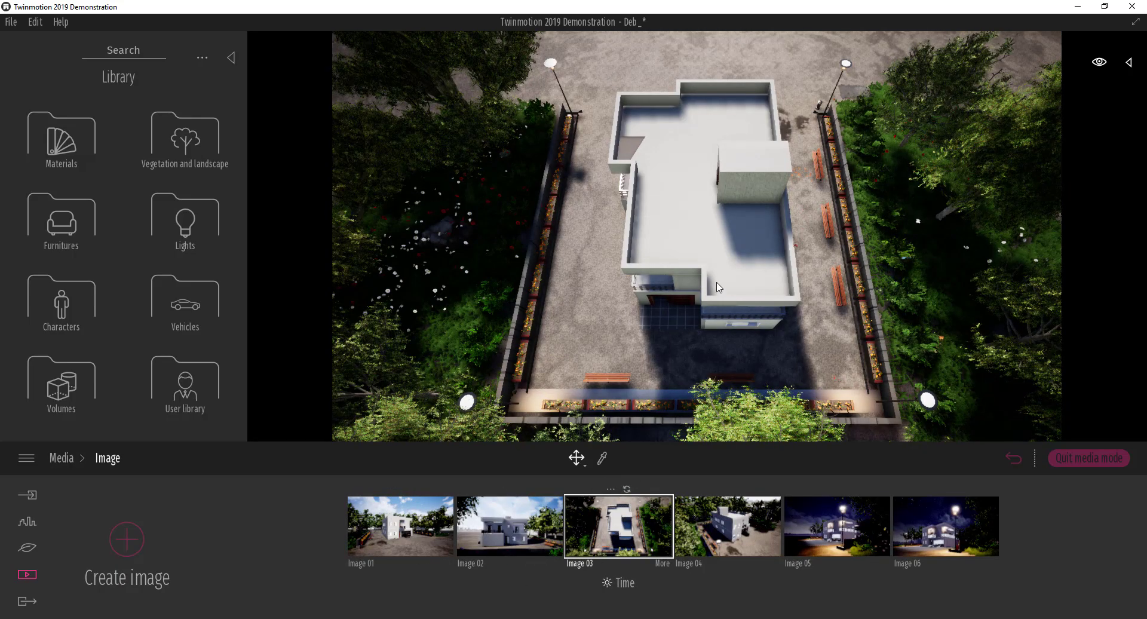
- Open the color gradient type choices in the visual effects settings of Image 03
click(662, 563)
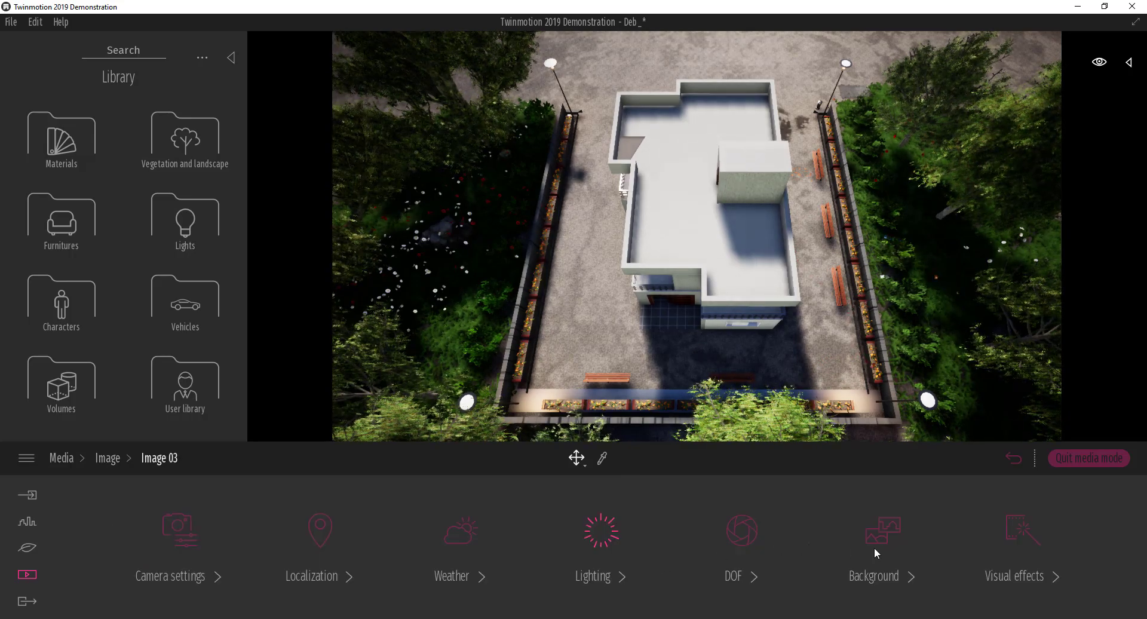
click(1022, 539)
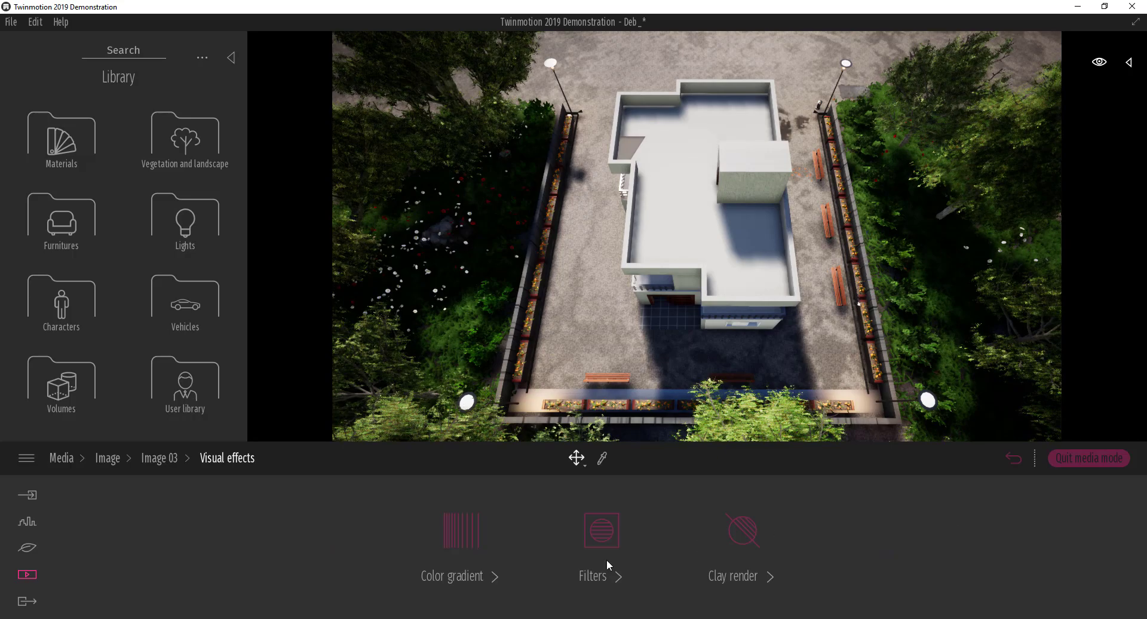
click(460, 529)
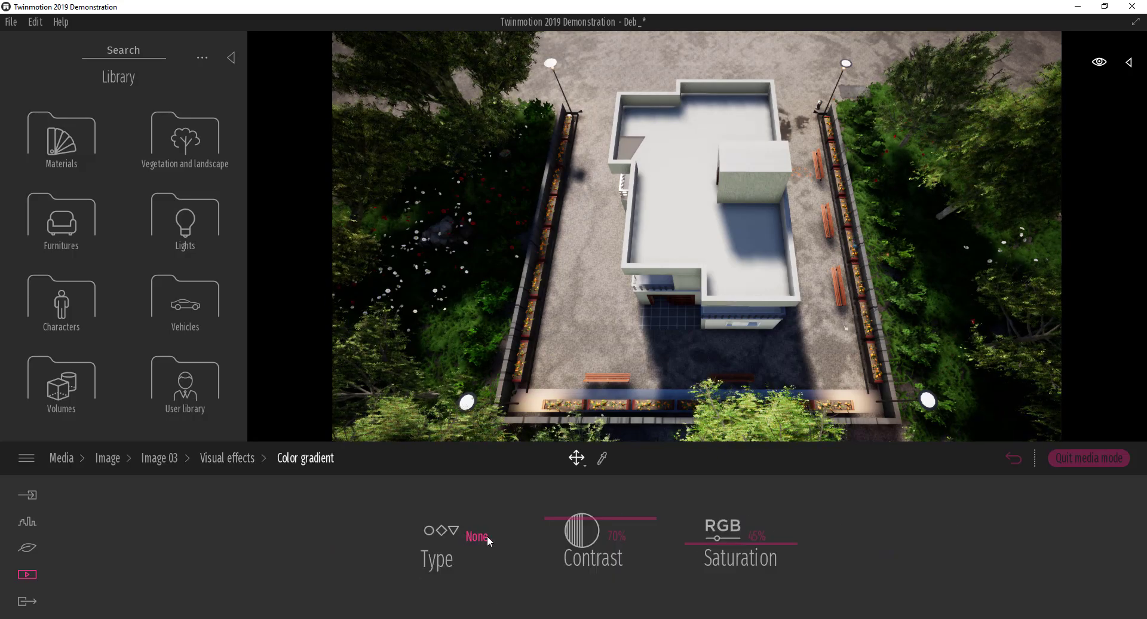
click(487, 535)
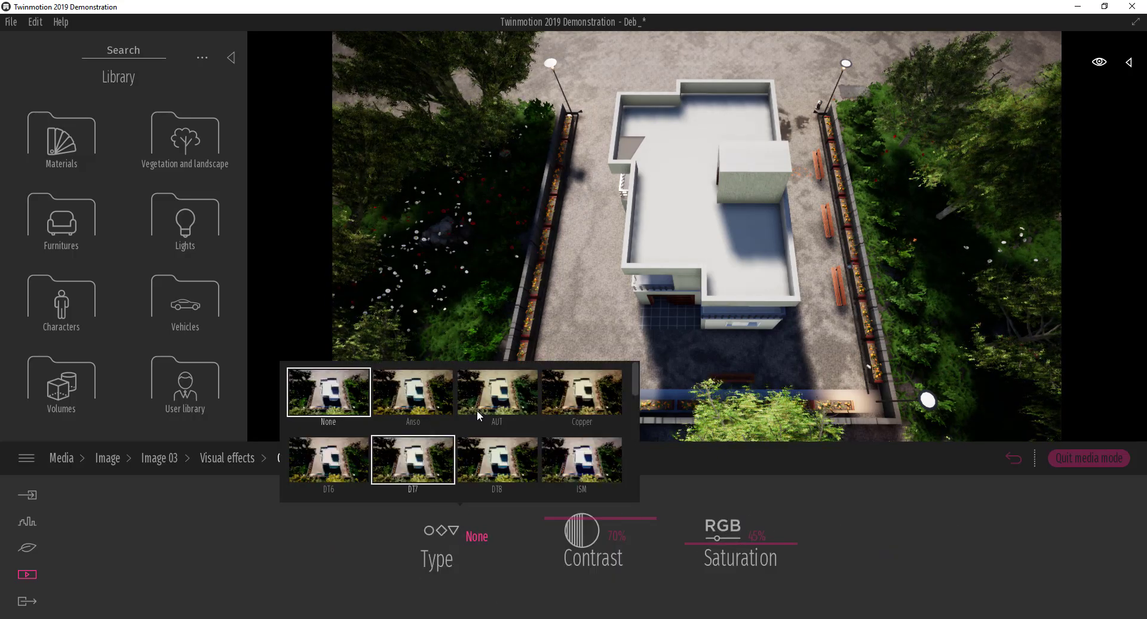
- Try the color gradient types DT8, ISM, Blue Tint, Beauty 1 and Beauty 2 on Image 03
click(509, 469)
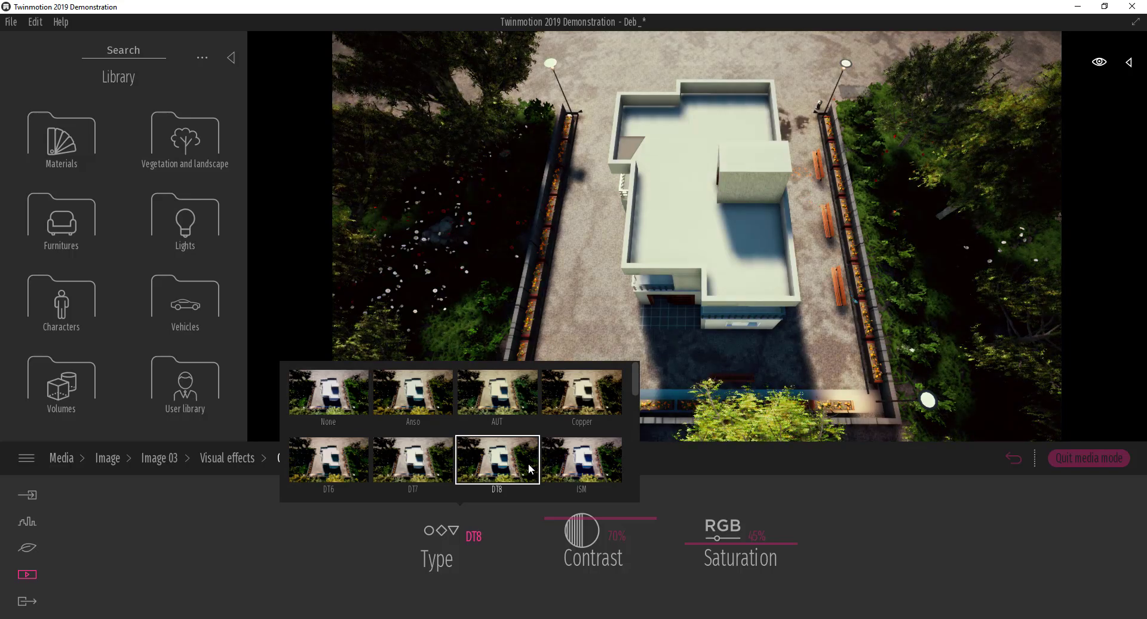
click(569, 468)
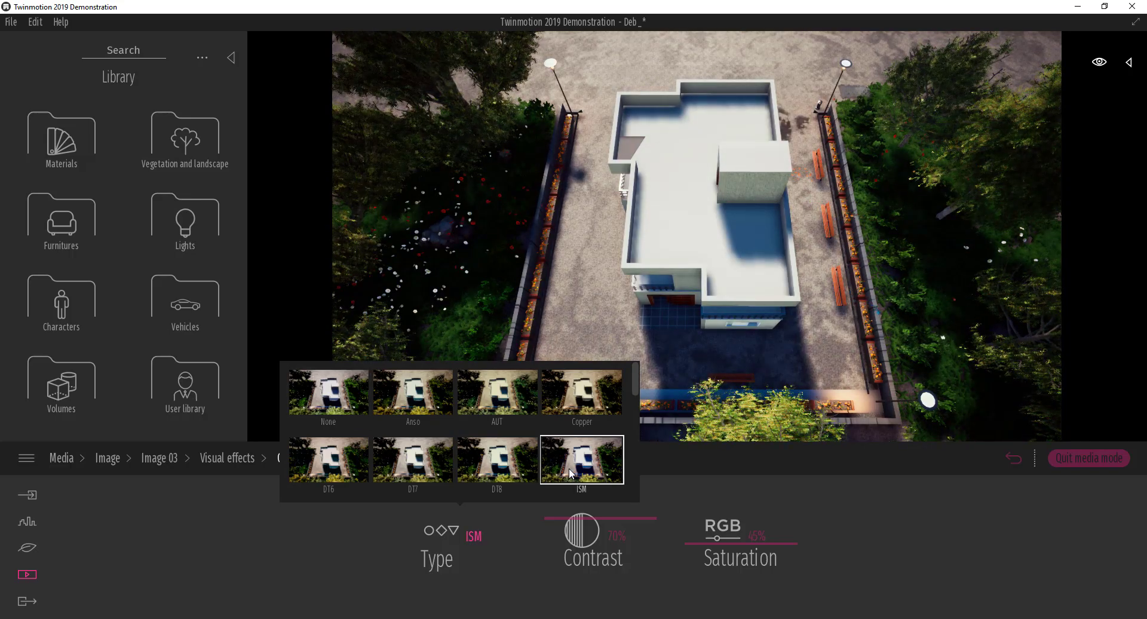
scroll(554, 474, down, 5)
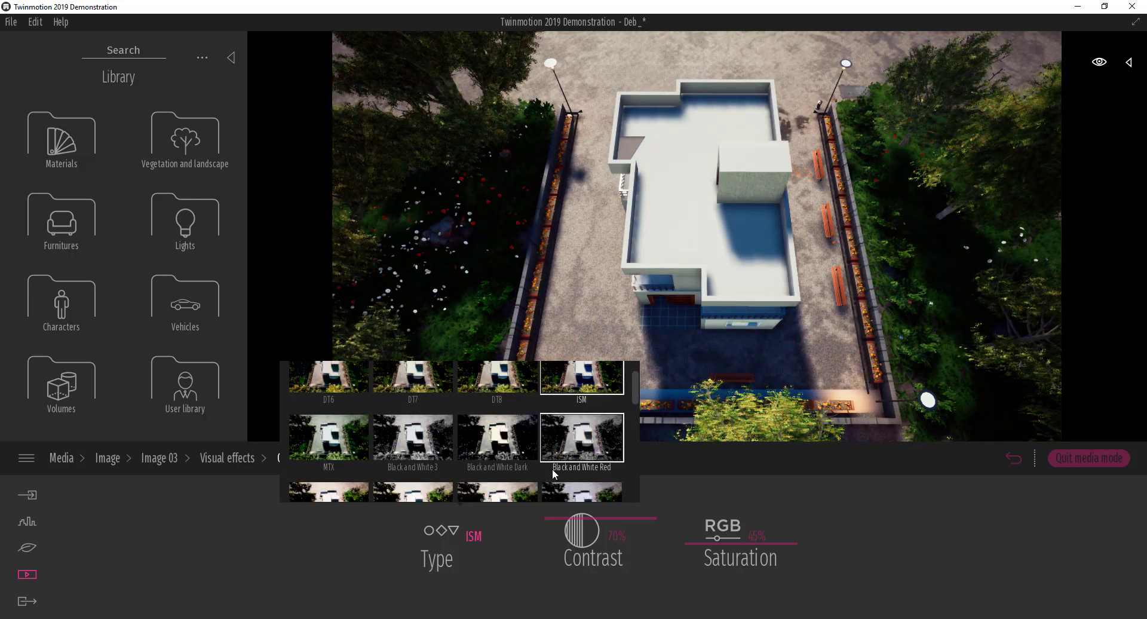
click(572, 458)
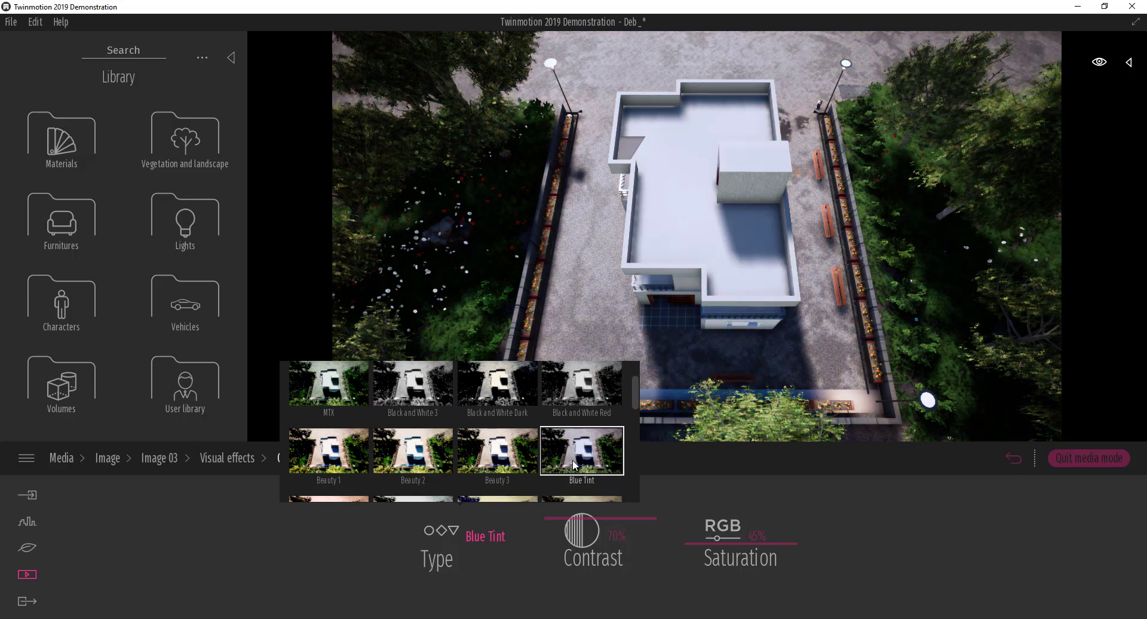
click(339, 467)
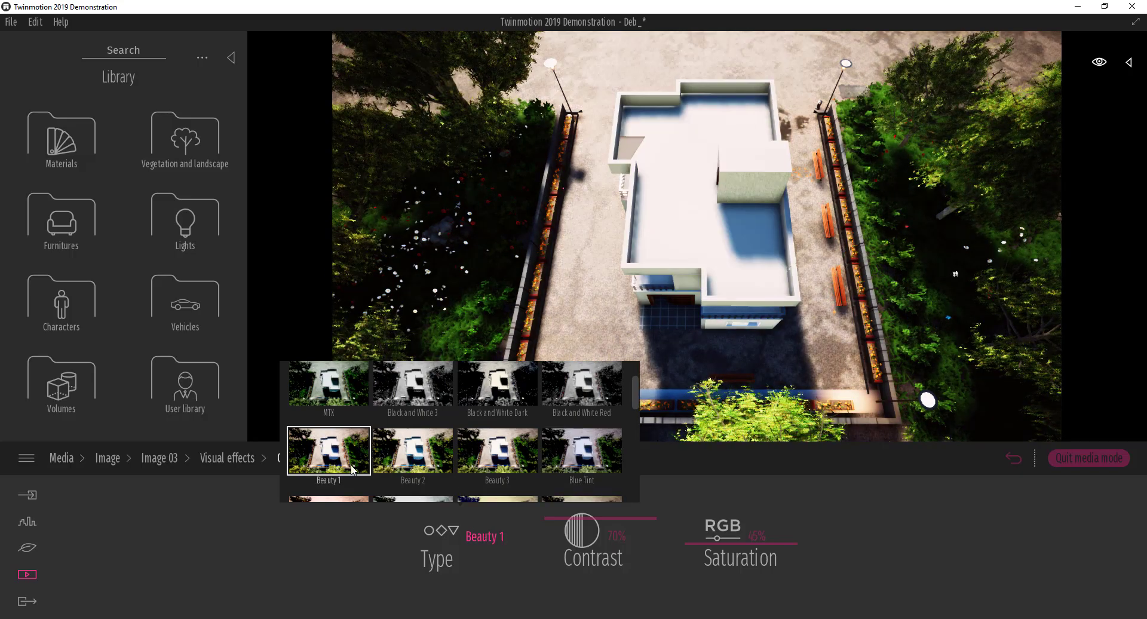
click(421, 469)
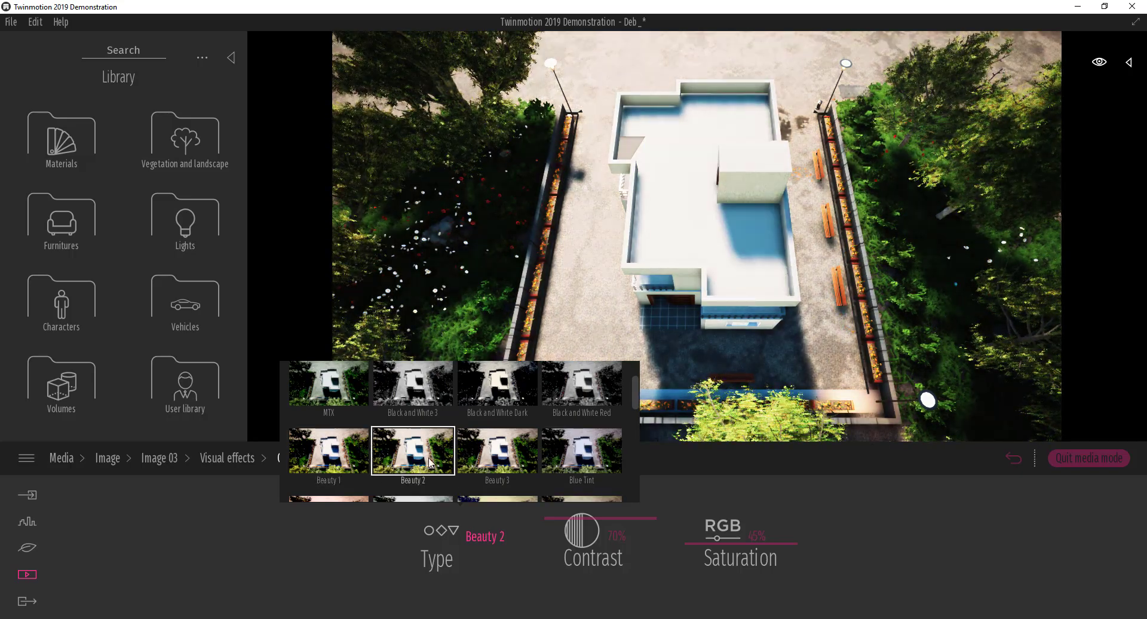
- Set the color gradient type of Image 03 to Anso
scroll(415, 454, up, 5)
scroll(446, 418, up, 1)
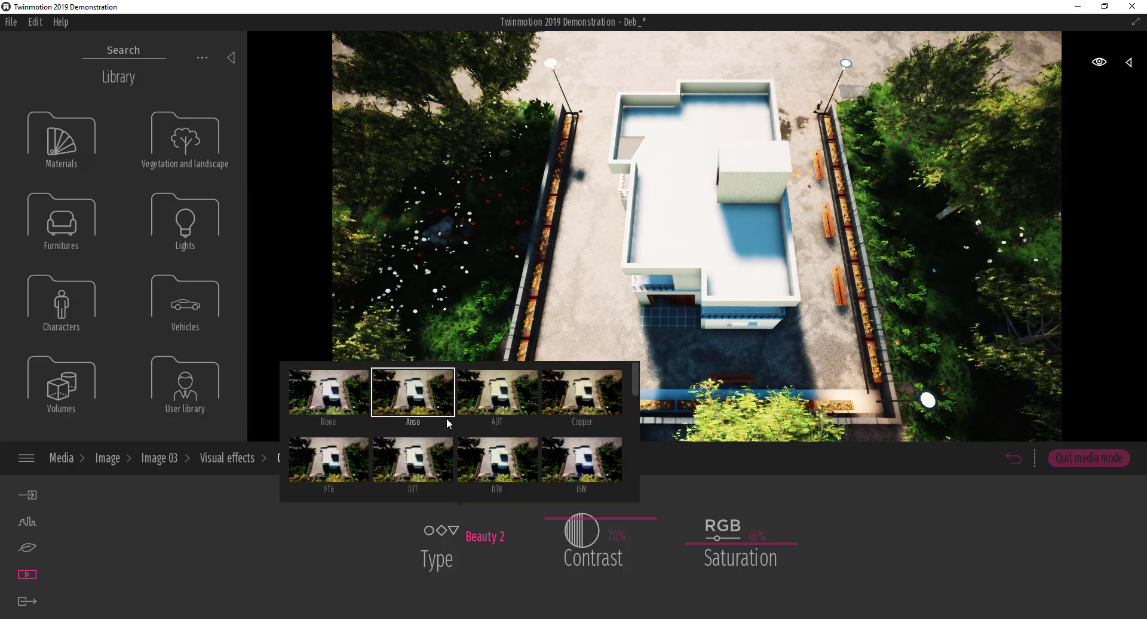
click(442, 409)
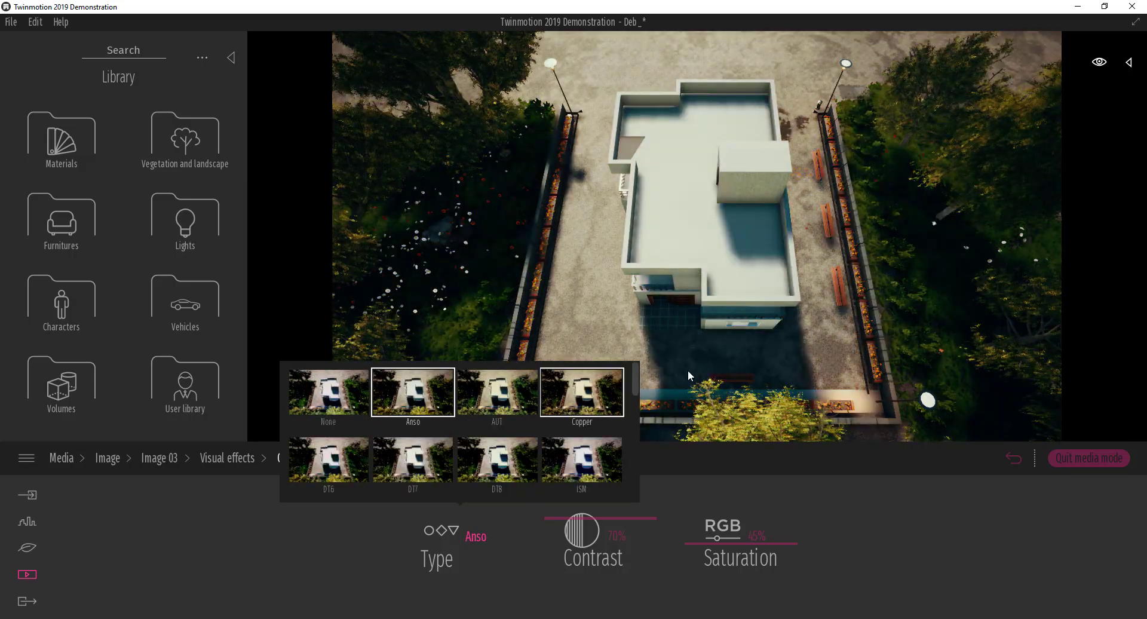
mouse_move(706, 385)
right_down()
mouse_move(706, 251)
mouse_move(672, 203)
mouse_move(705, 380)
right_up()
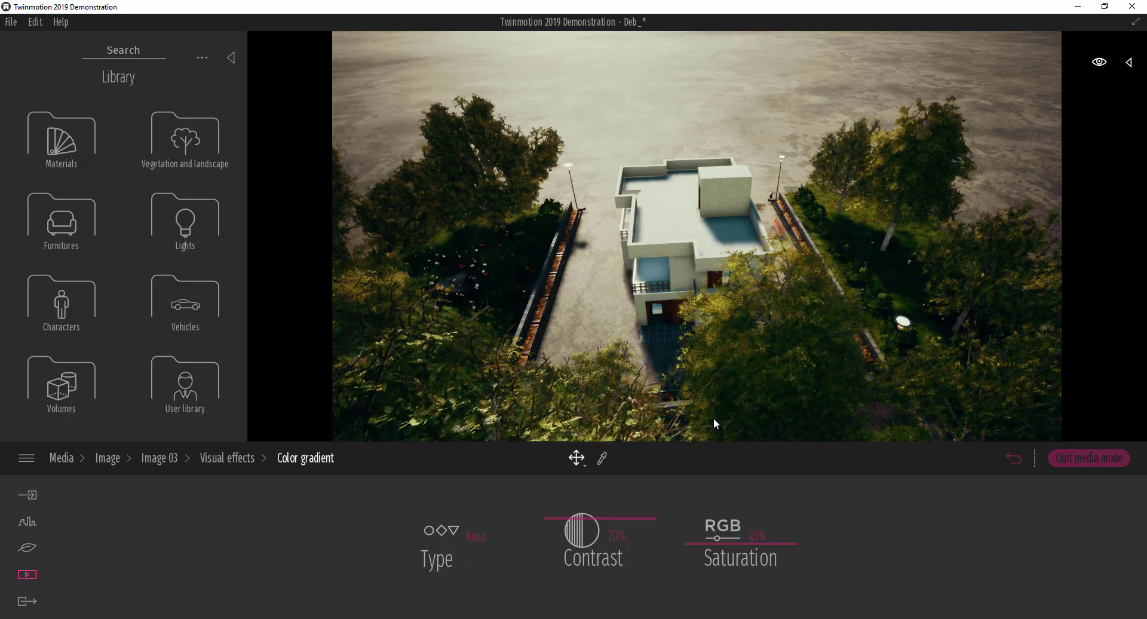
right_drag(633, 369, 616, 343)
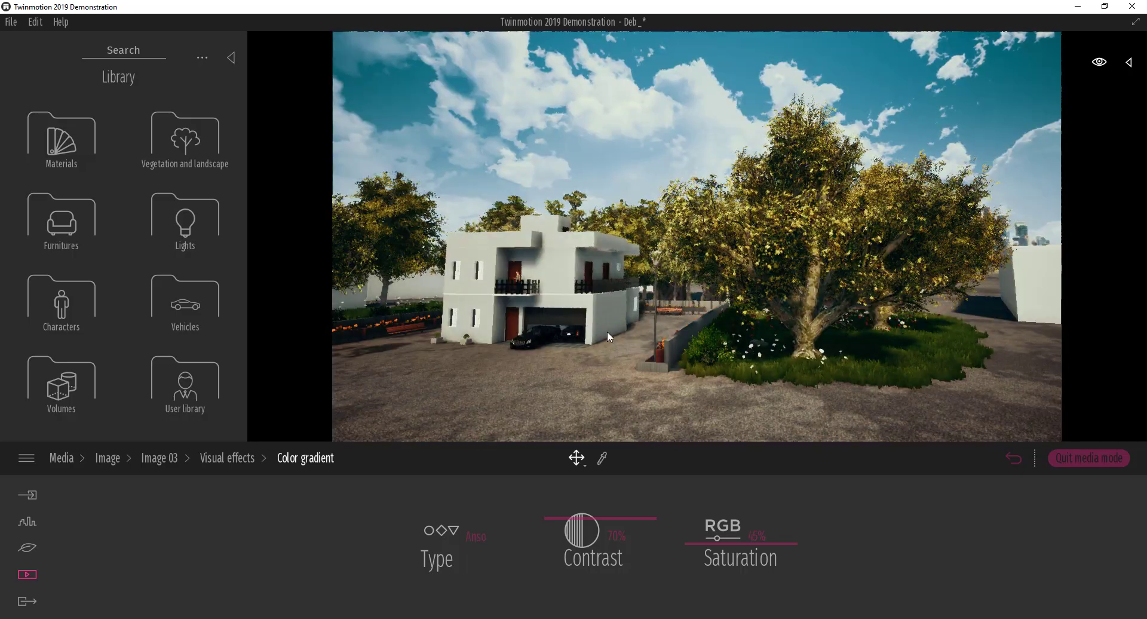
right_drag(607, 336, 515, 288)
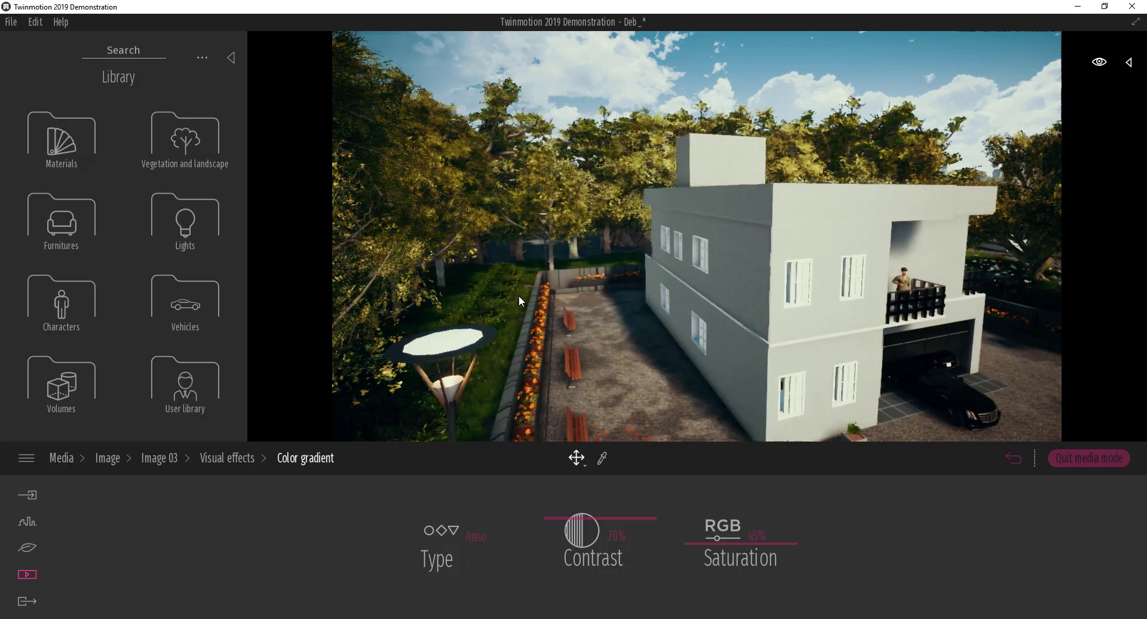
- Examine the settings available for the first keyframe of video Clip 01, and return to the clip list
click(109, 460)
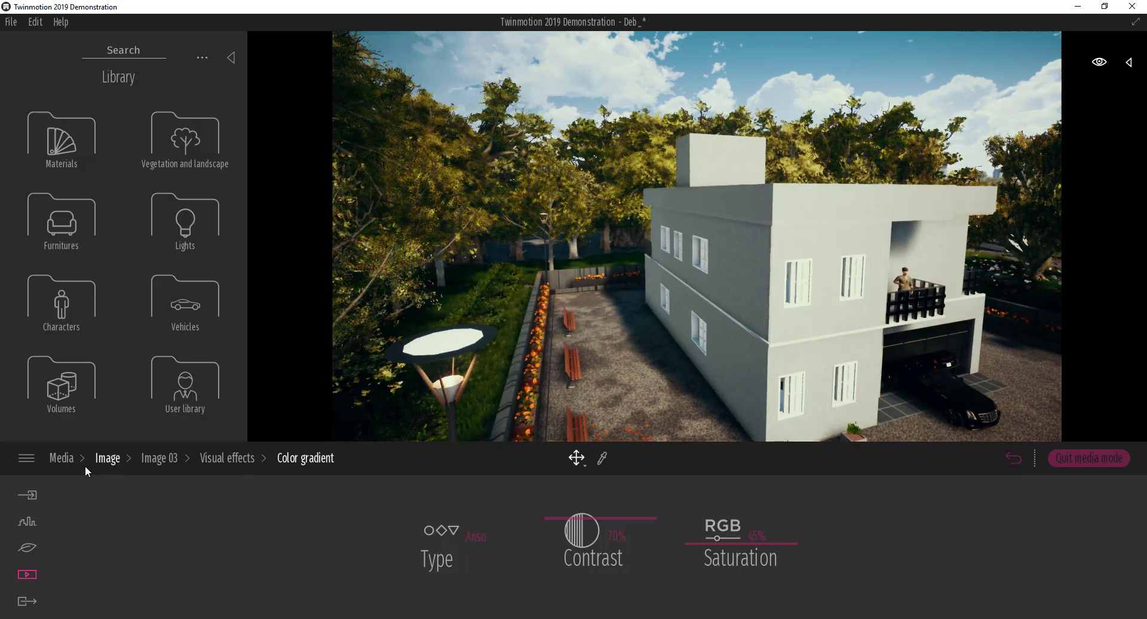
click(65, 458)
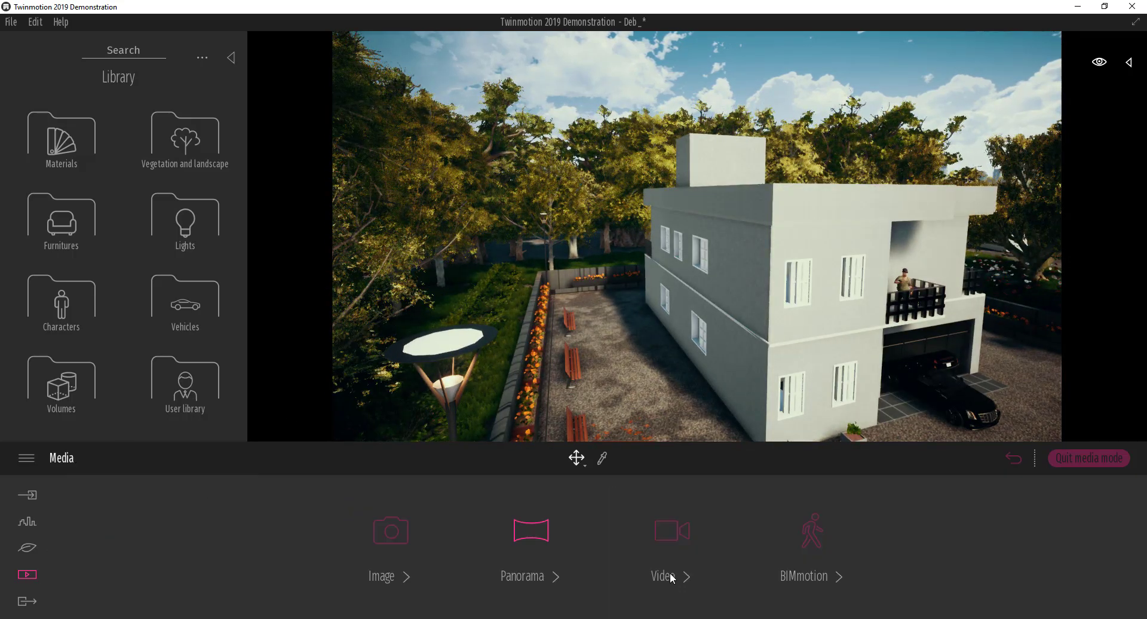
click(675, 539)
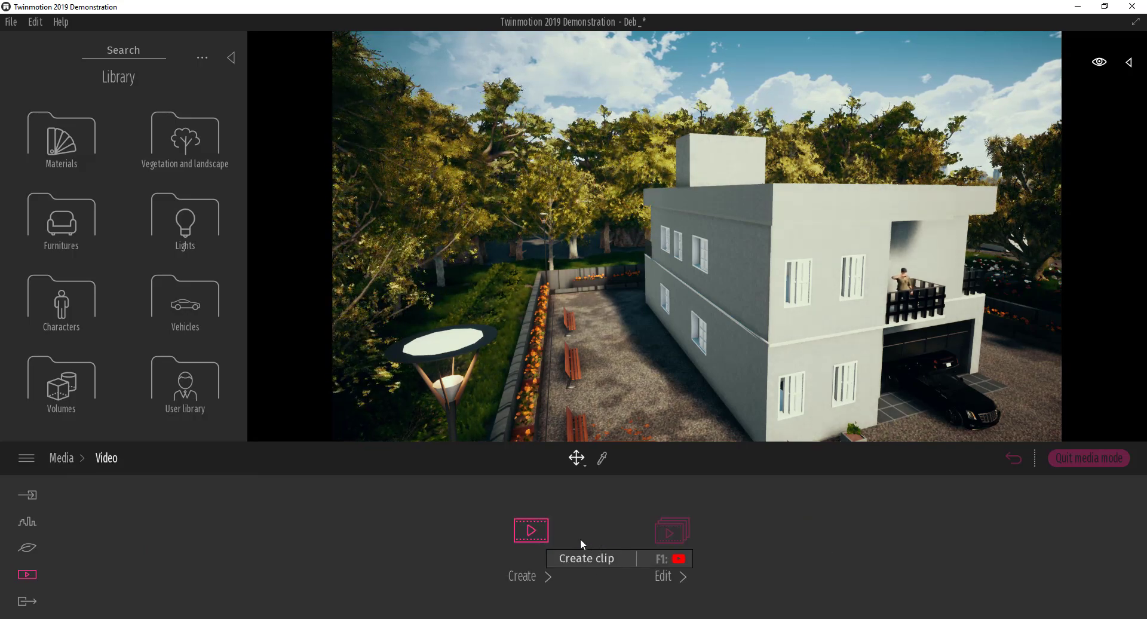
click(533, 529)
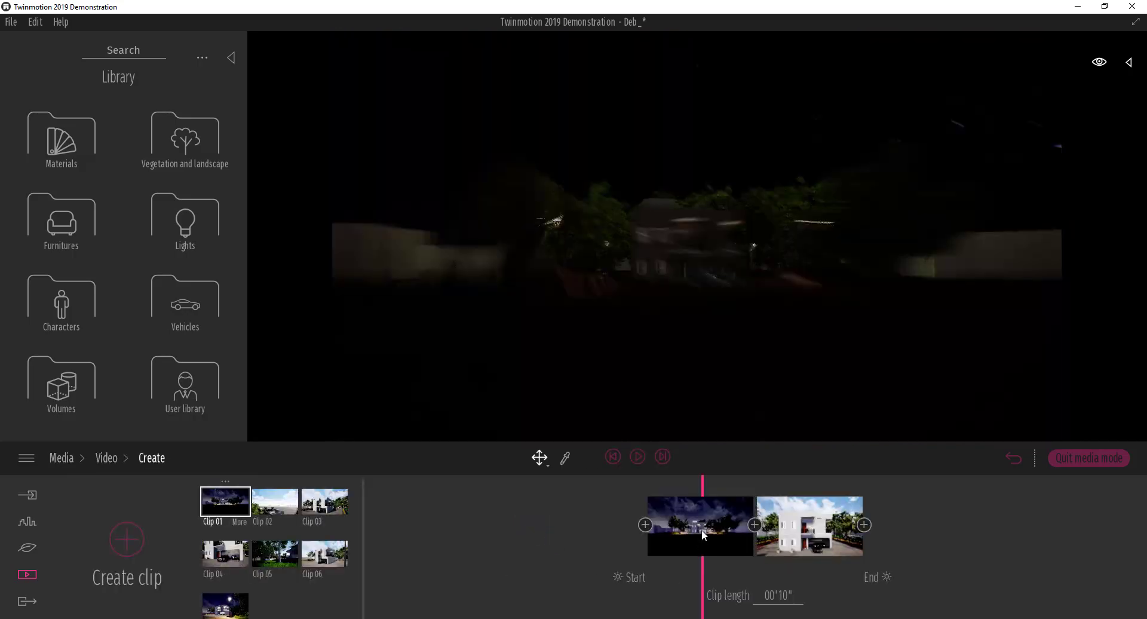
click(747, 565)
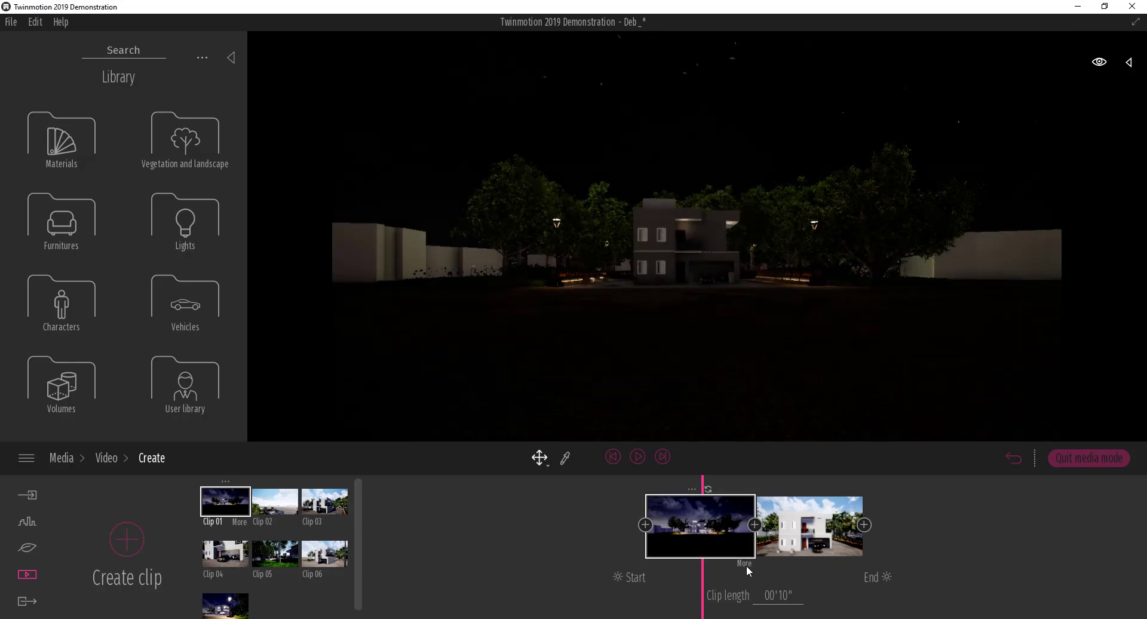
click(746, 565)
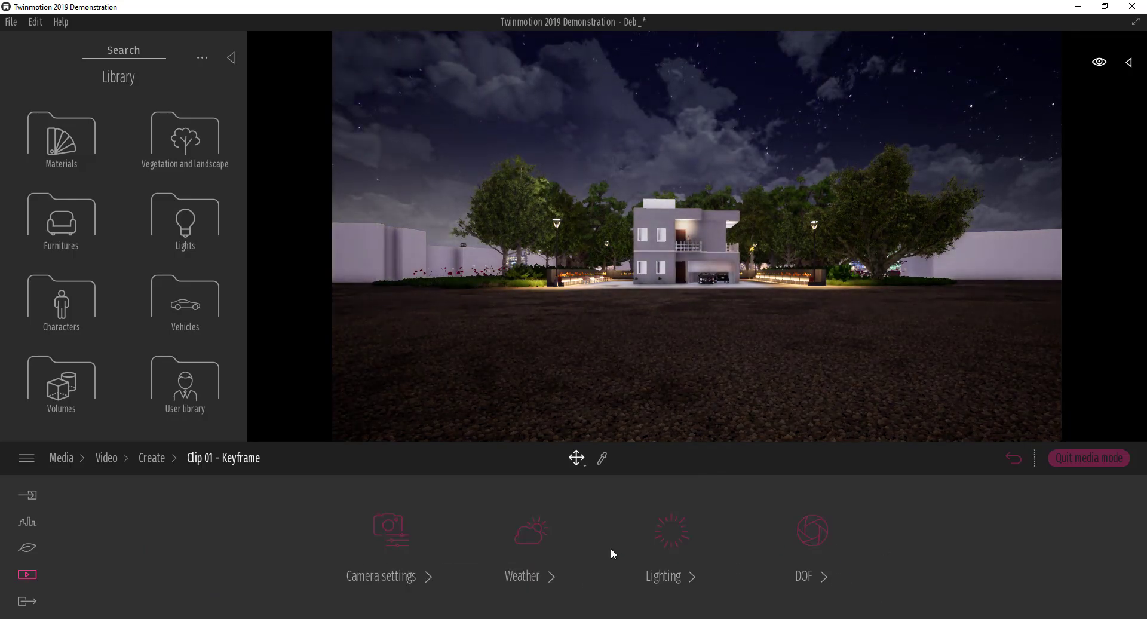
click(155, 459)
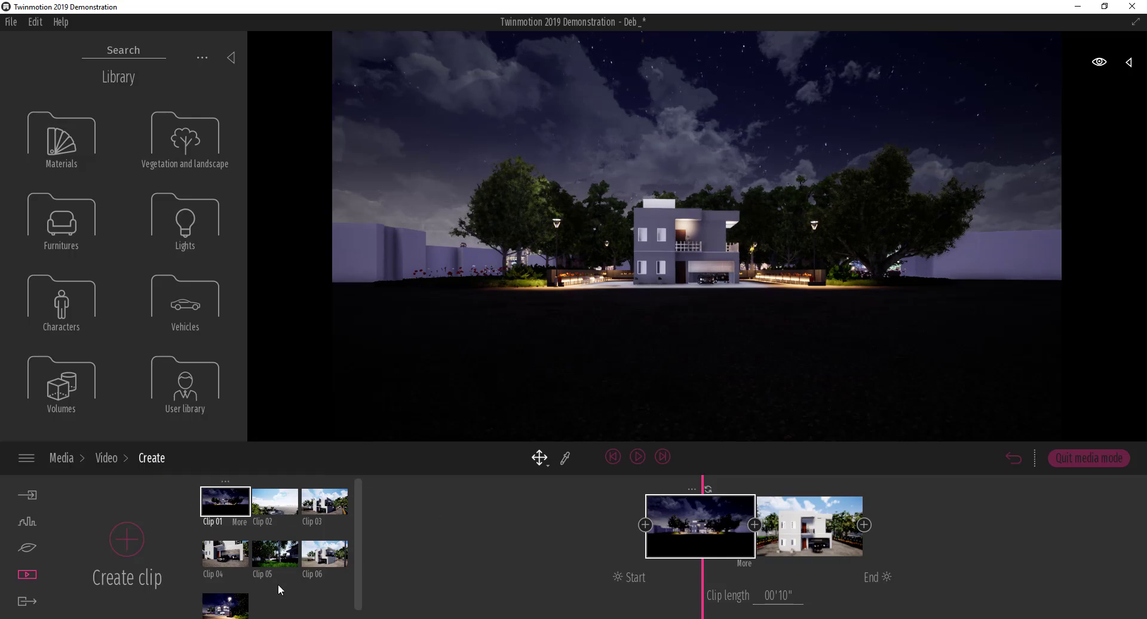
click(321, 561)
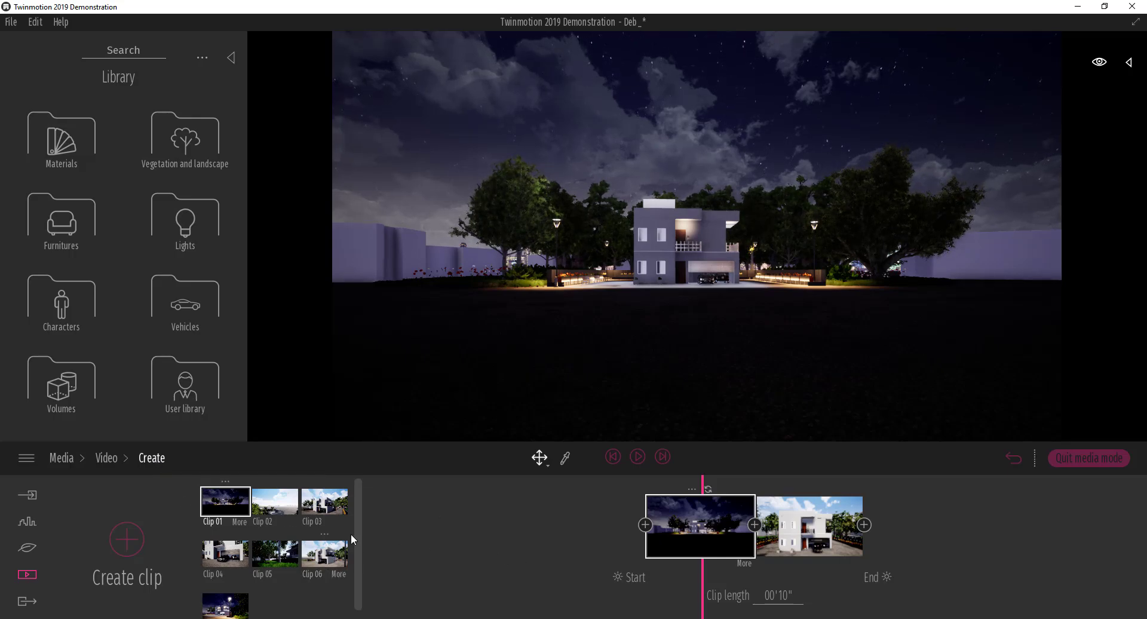
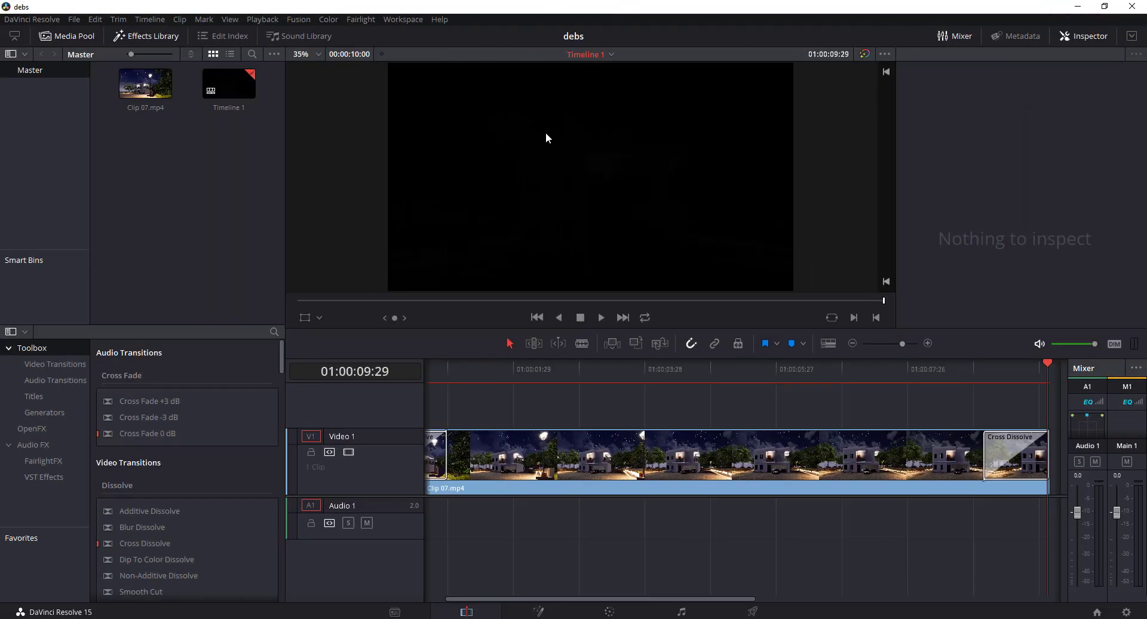
- In DaVinci Resolve, preview Timeline 1 from its start, stop playback and move the playhead back to 01:00:02:20
click(577, 375)
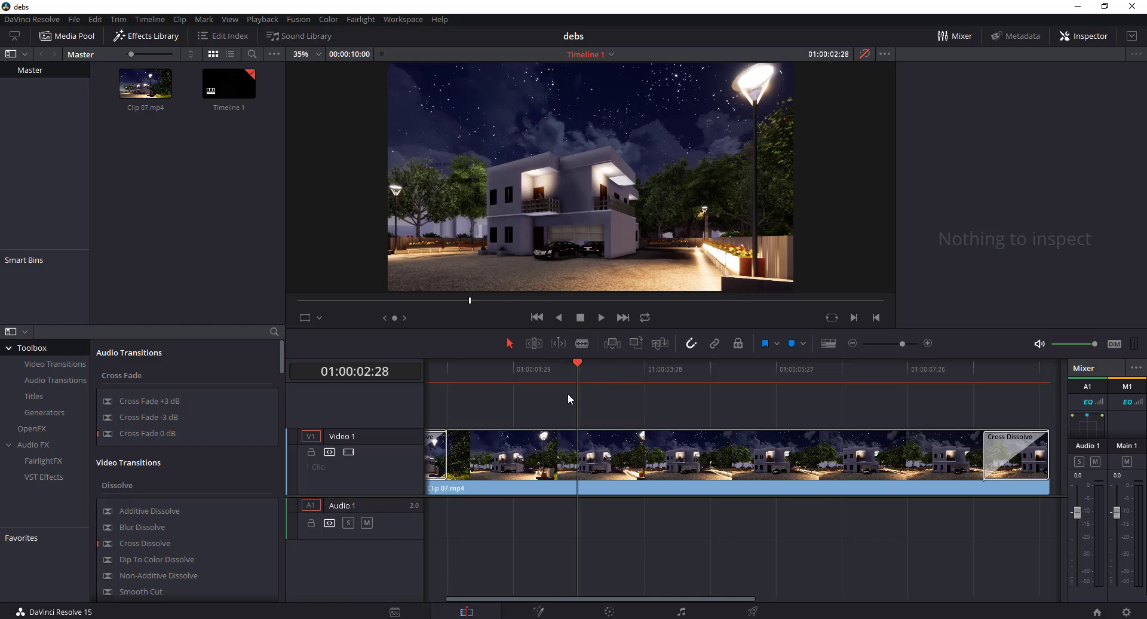
drag(584, 365, 549, 374)
key(Home)
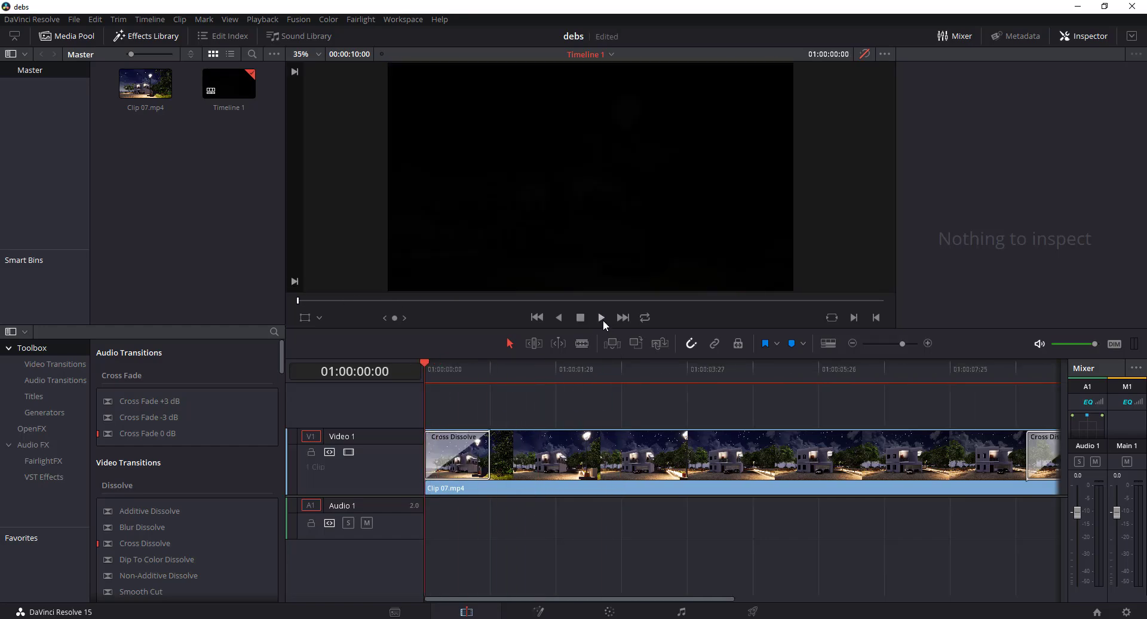
click(604, 320)
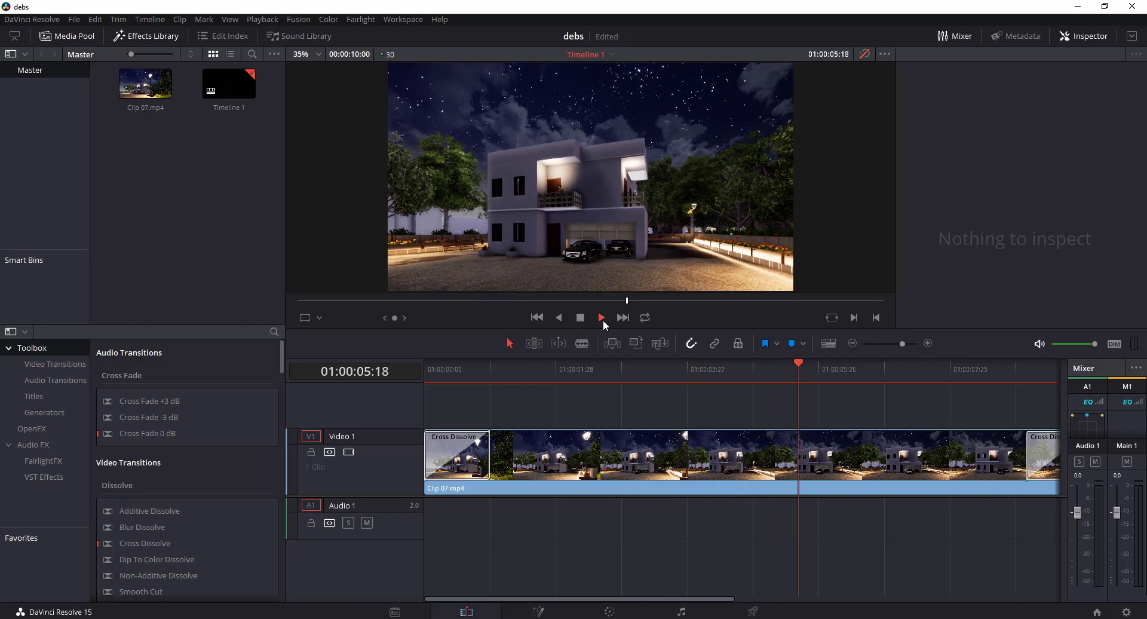
click(581, 318)
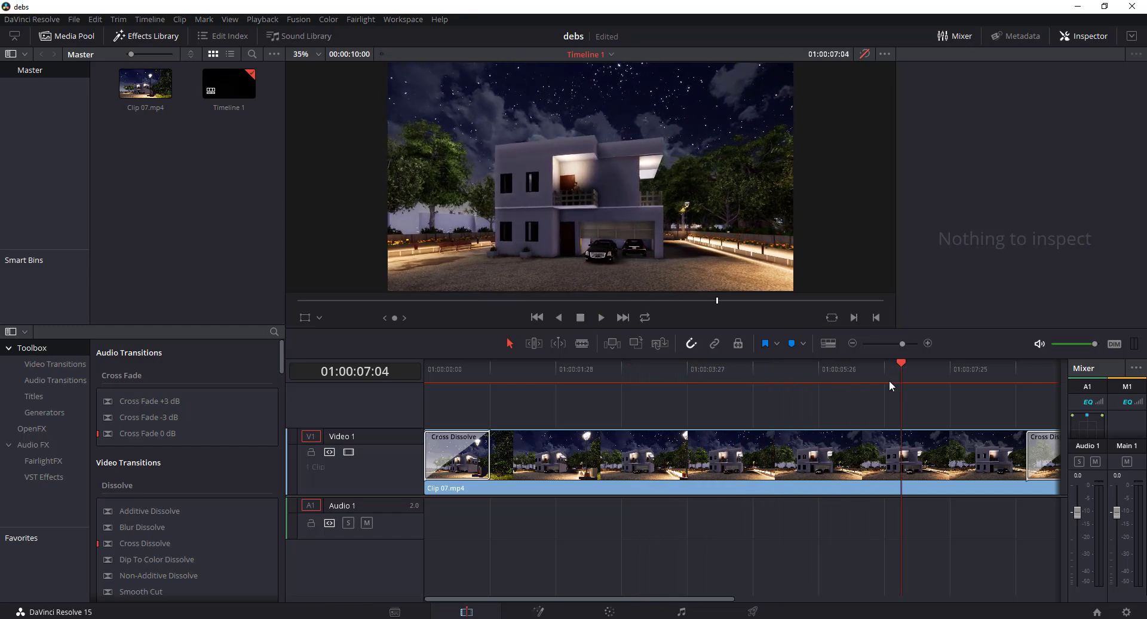
drag(899, 367, 601, 372)
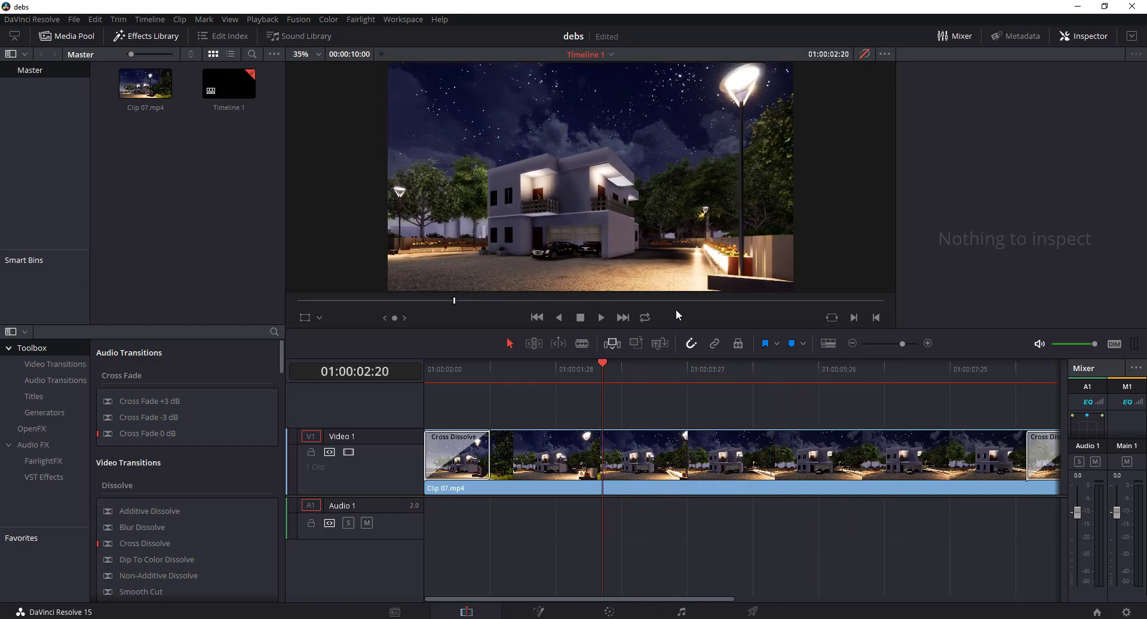
- Turn the color grading display back on in the timeline viewer and scrub through the clip, ending at 01:00:02:20
click(864, 54)
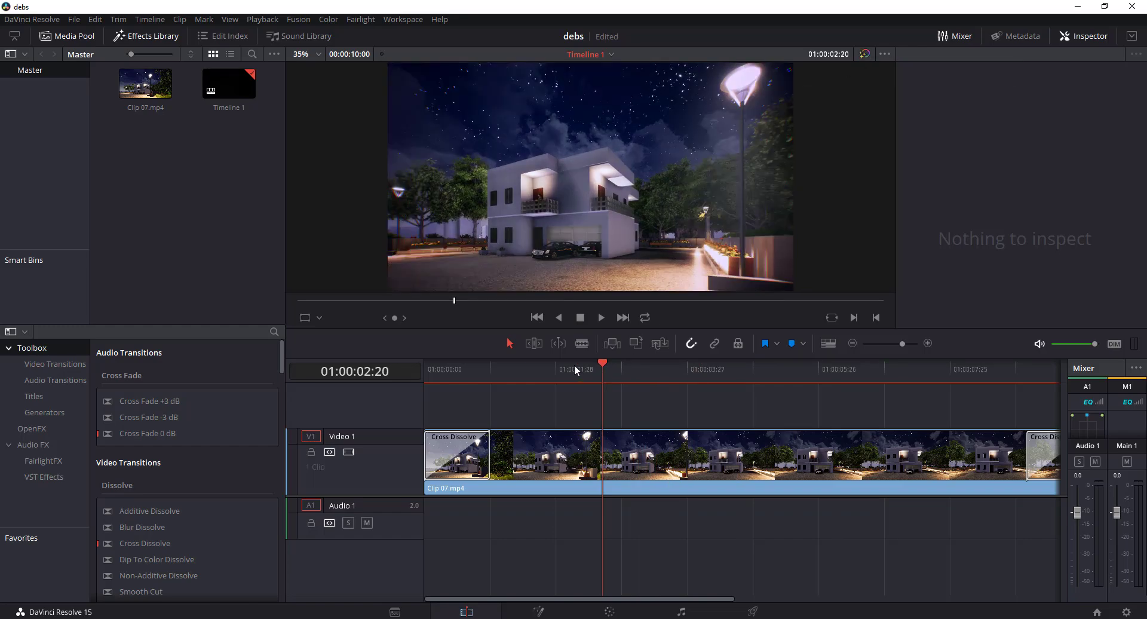
drag(575, 370, 668, 372)
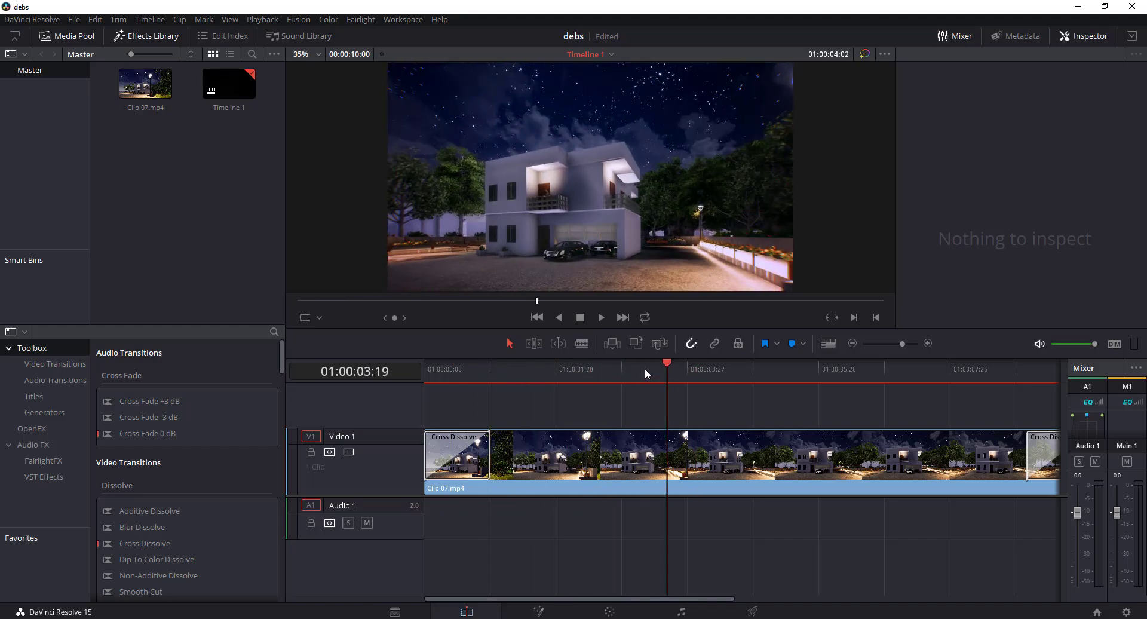
click(593, 372)
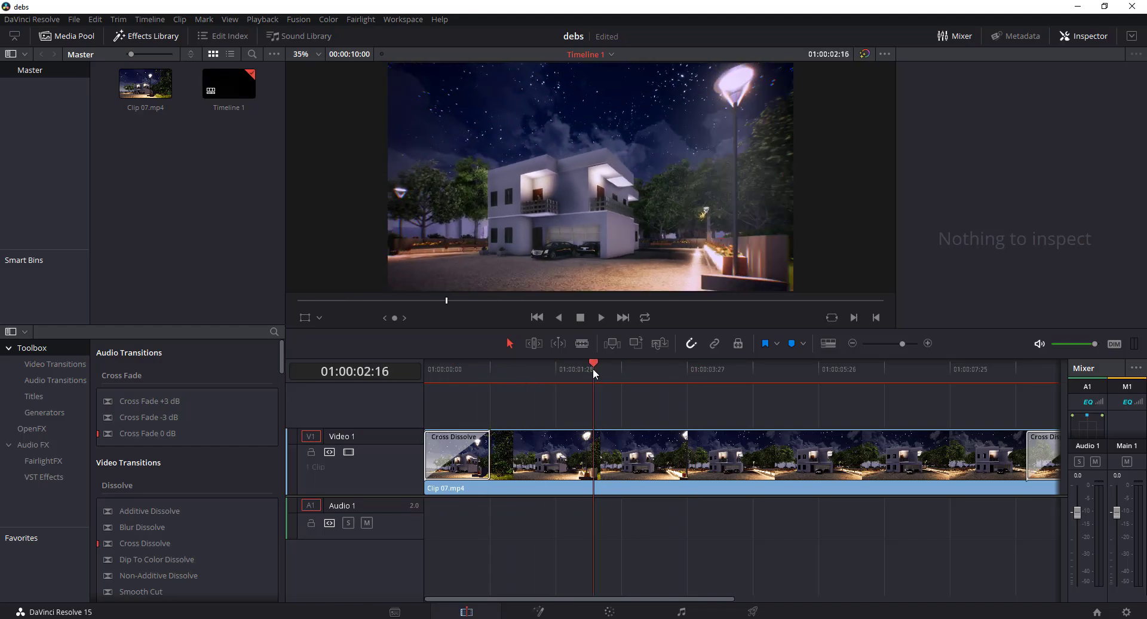
drag(566, 382, 604, 377)
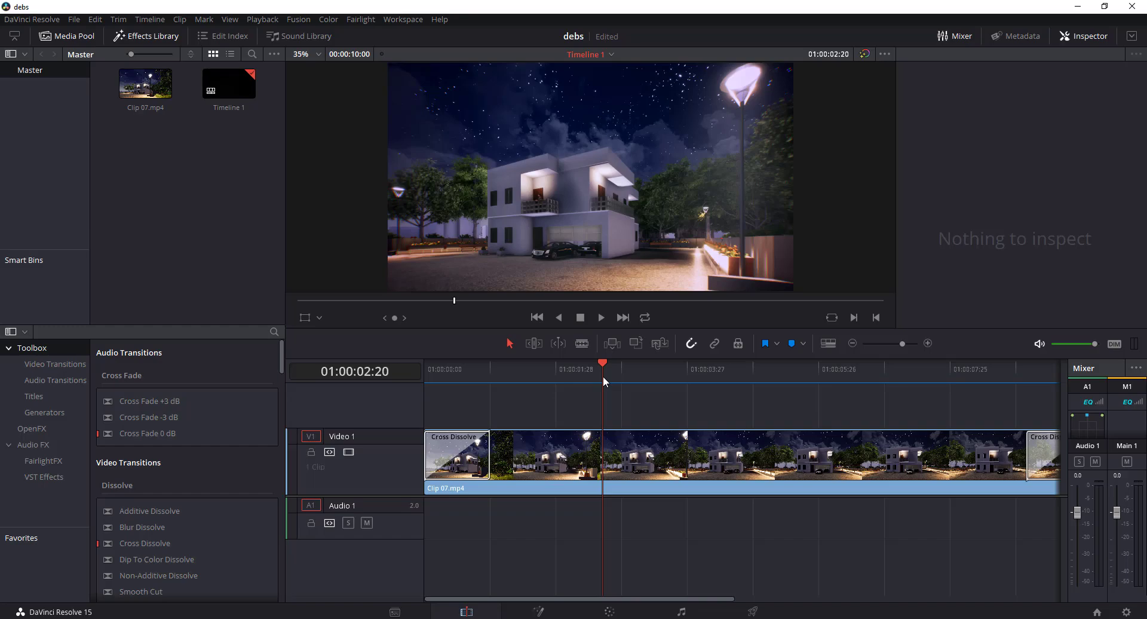
- Return to the start of Timeline 1 and scrub through the opening Cross Dissolve to 01:00:00:25
click(229, 84)
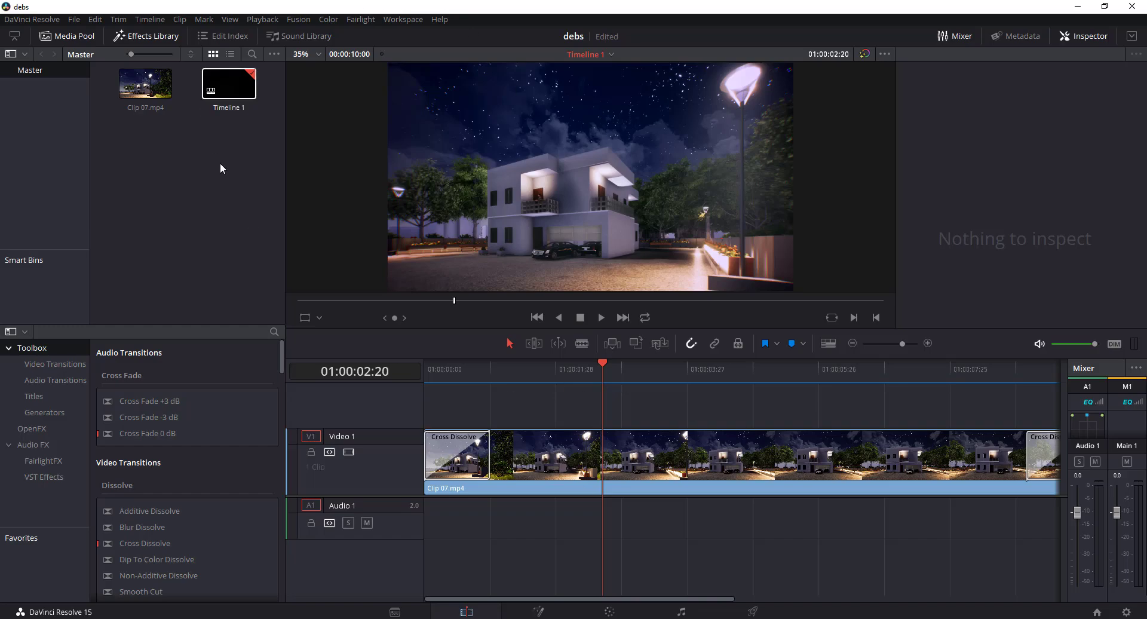
click(221, 168)
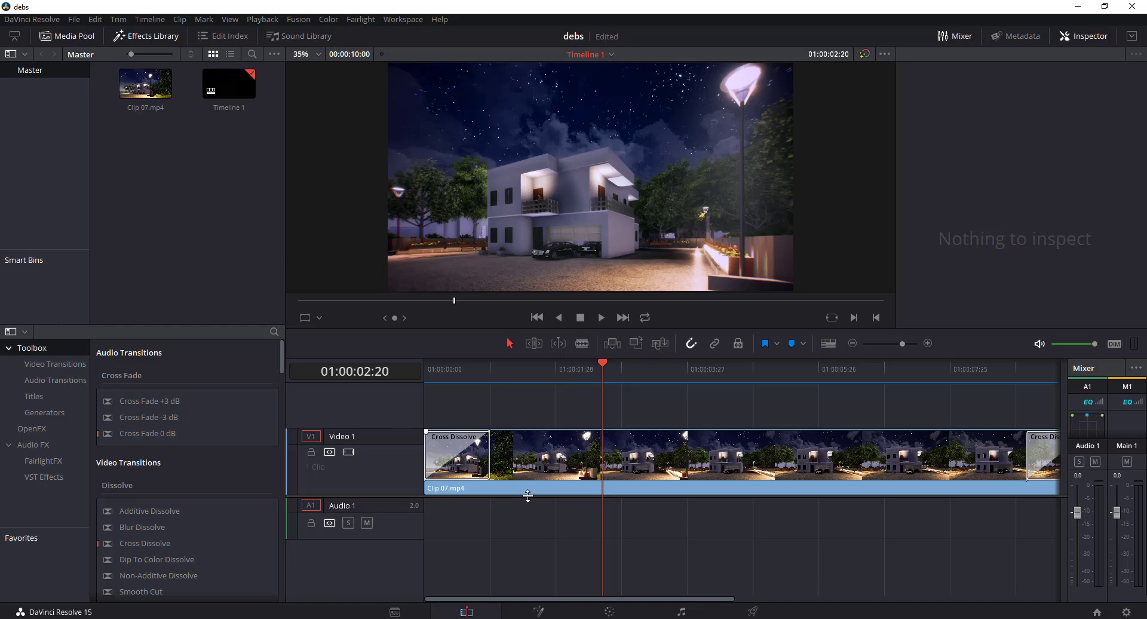
click(439, 368)
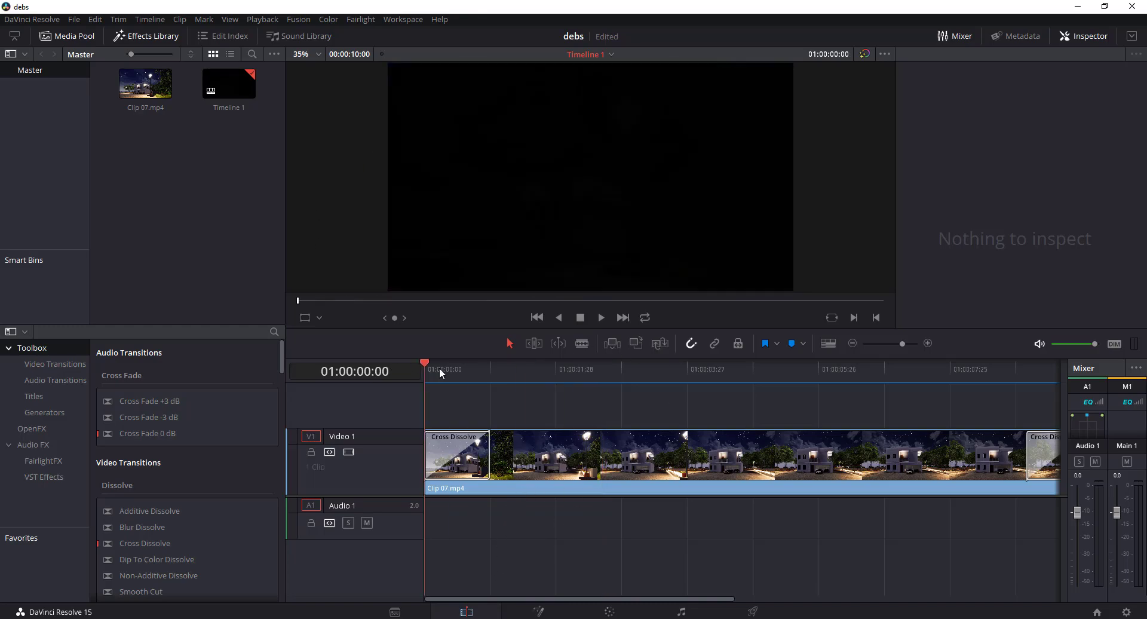
drag(441, 373, 481, 374)
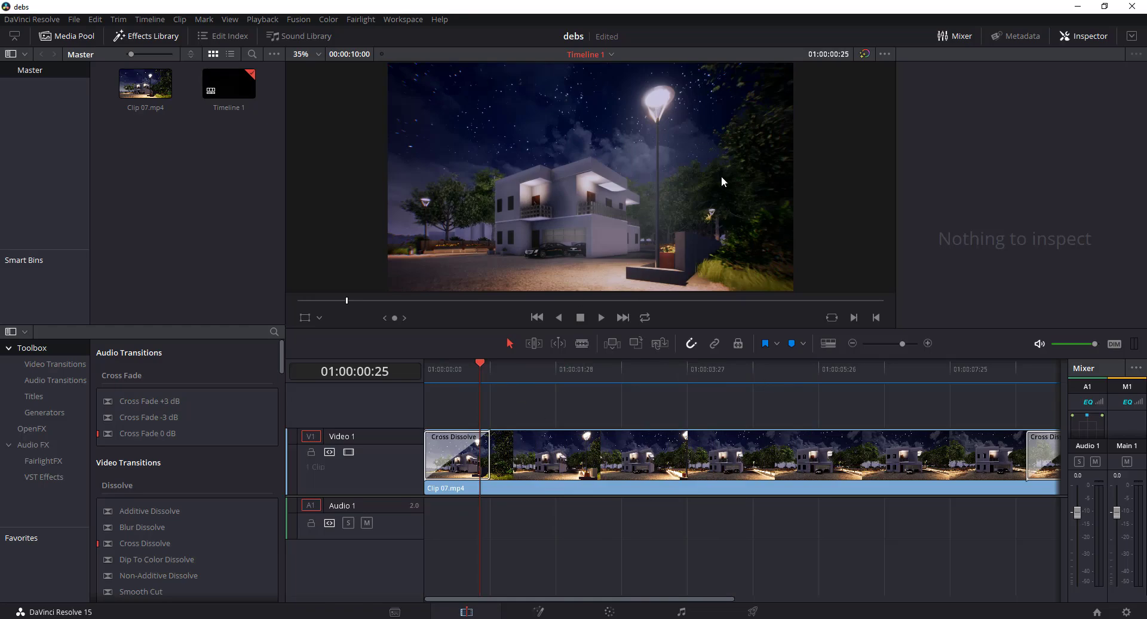
- Select Clip 07.mp4 on Video 1 and examine its composite, transform, cropping, dynamic zoom and retime settings
click(757, 451)
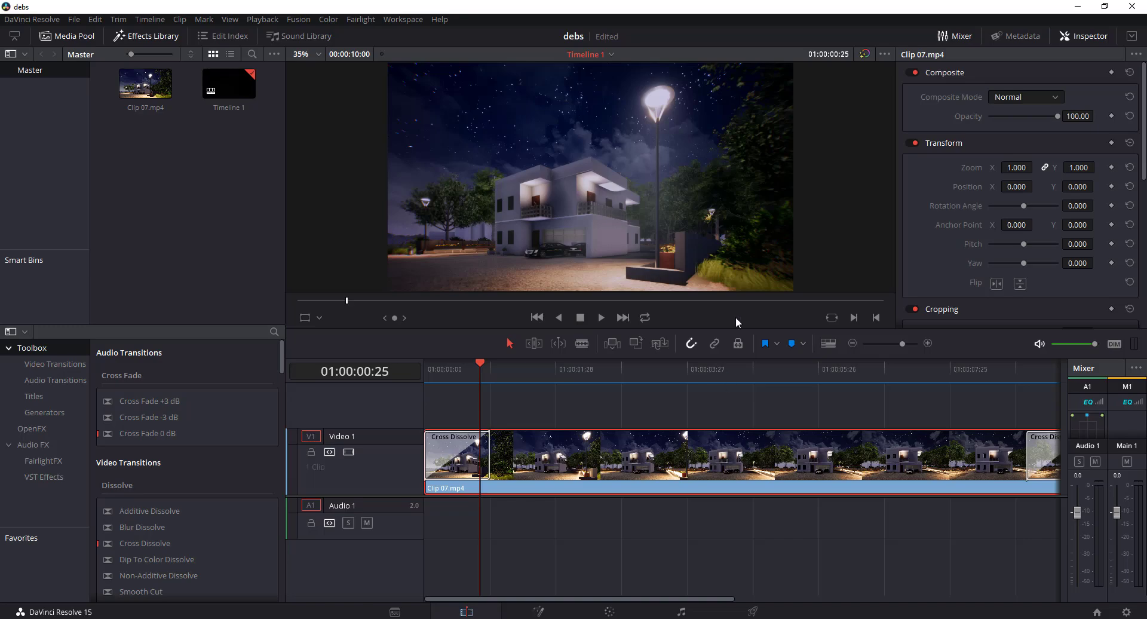
scroll(984, 143, down, 6)
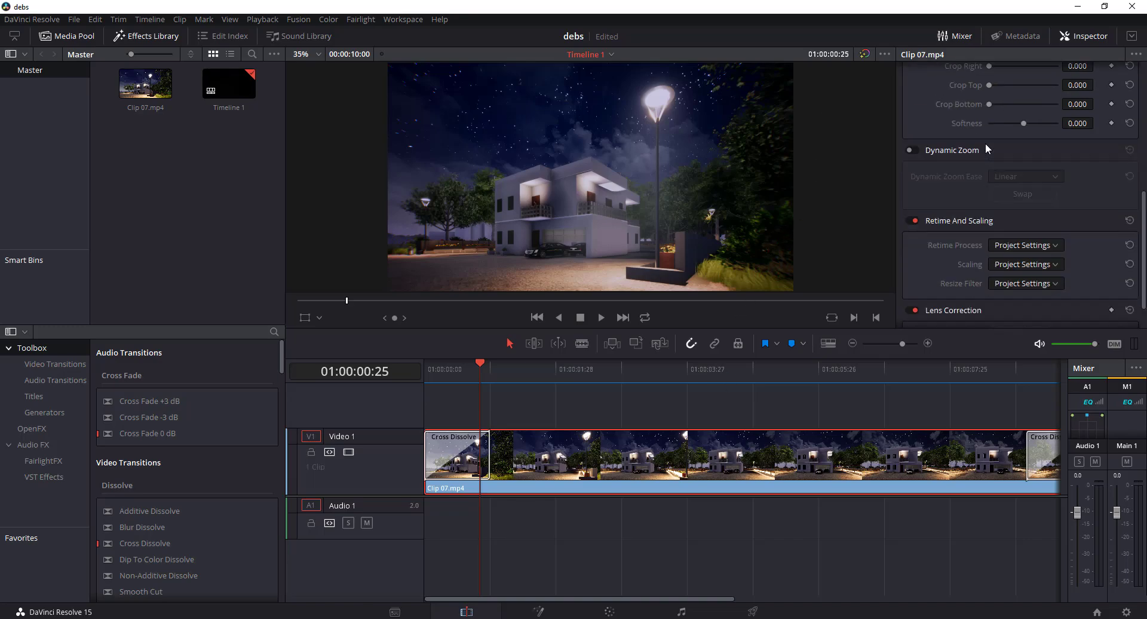
scroll(984, 142, up, 3)
scroll(985, 142, up, 3)
scroll(985, 142, down, 4)
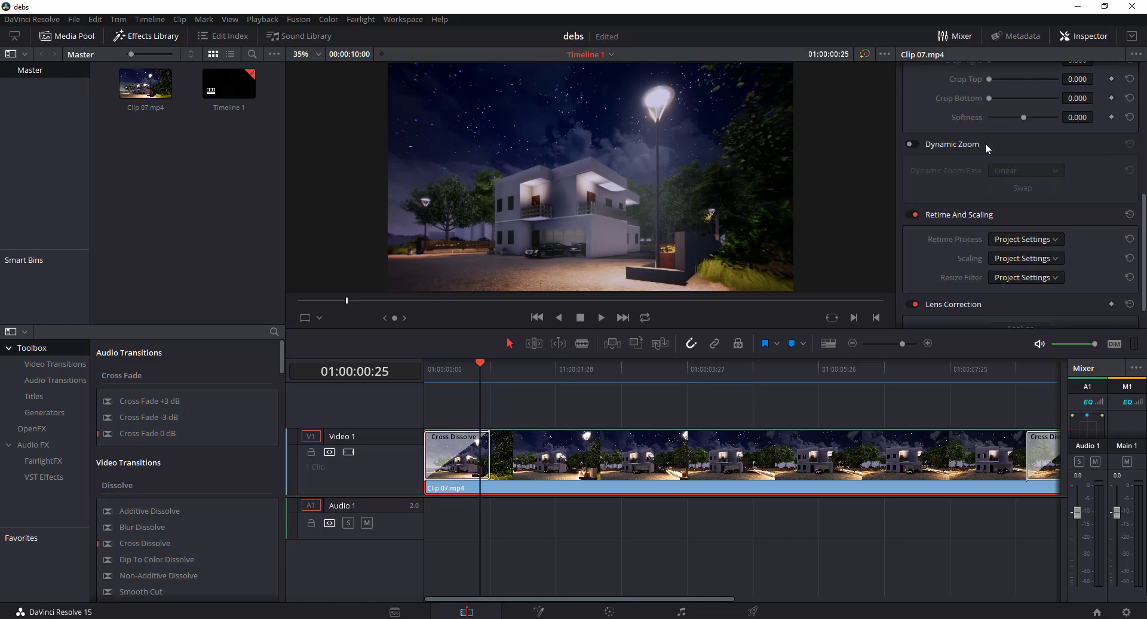
scroll(984, 142, up, 4)
scroll(984, 149, up, 1)
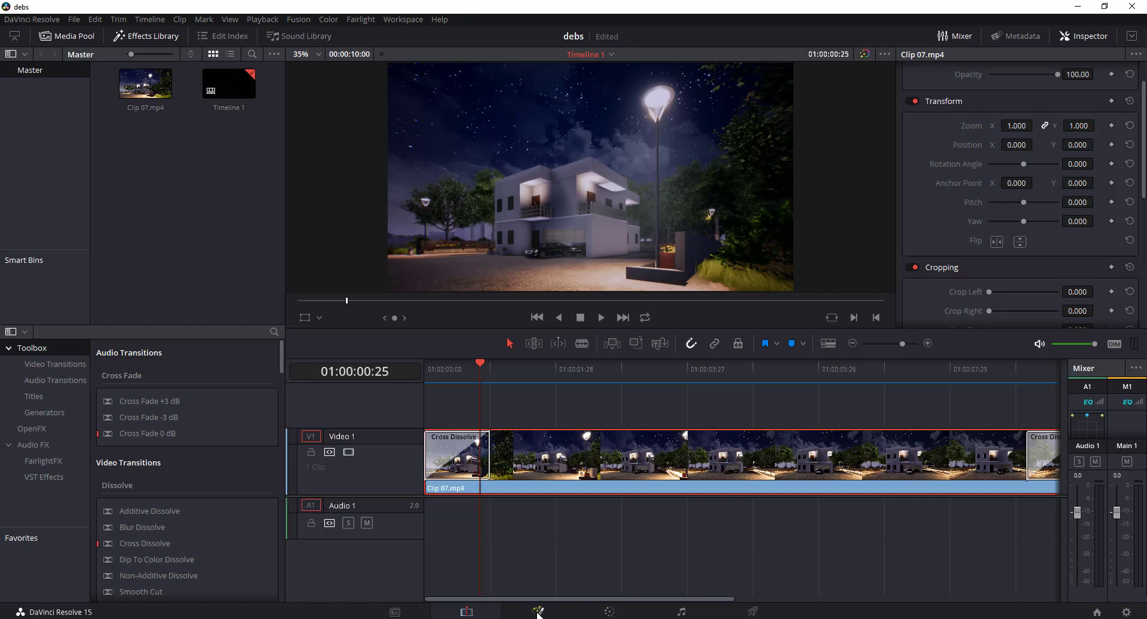
- Open the clip's grade on the Color page and hide the OpenFX settings so the whole node graph fits
click(623, 613)
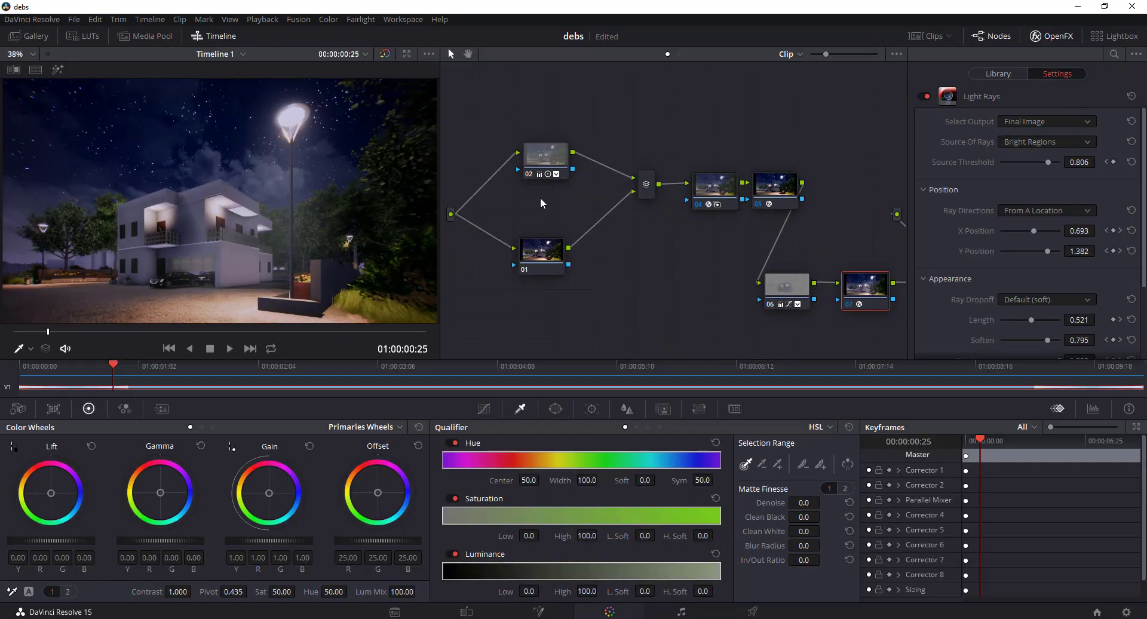
middle_drag(643, 288, 658, 264)
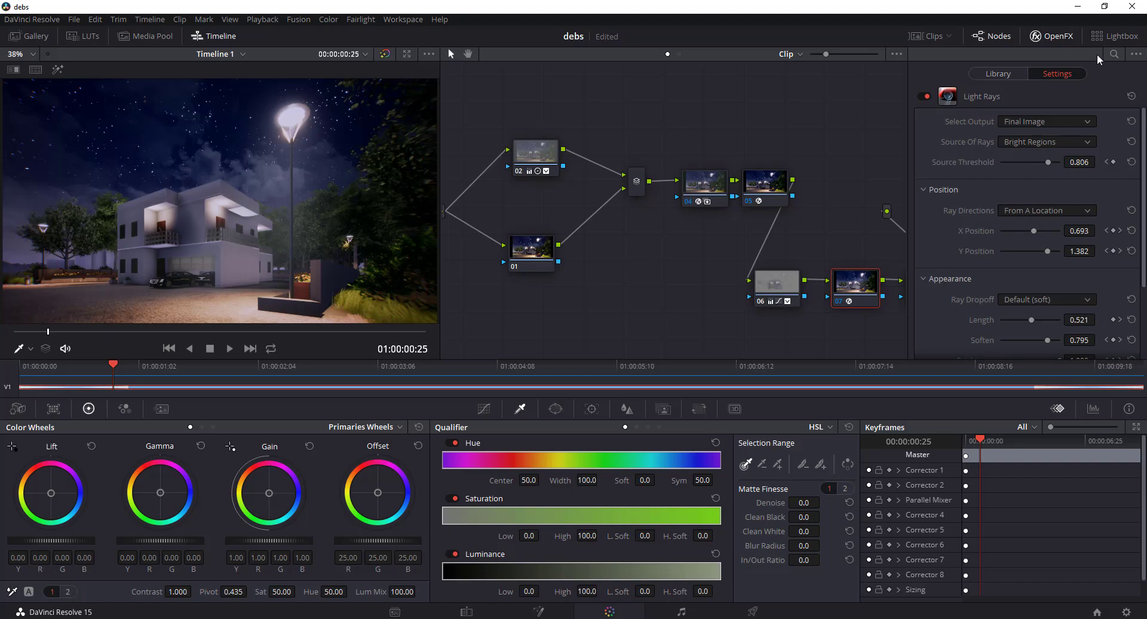
click(1068, 37)
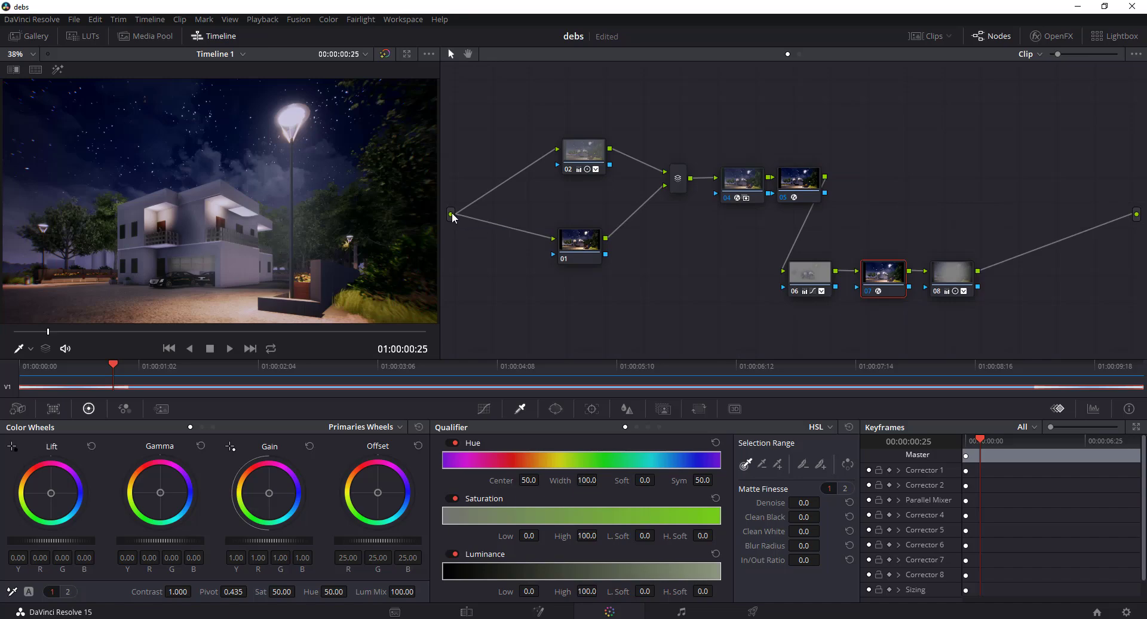
- Try linking the node graph's source directly to its output, and reposition node 02, the parallel mixer and node 04
drag(452, 214, 1137, 215)
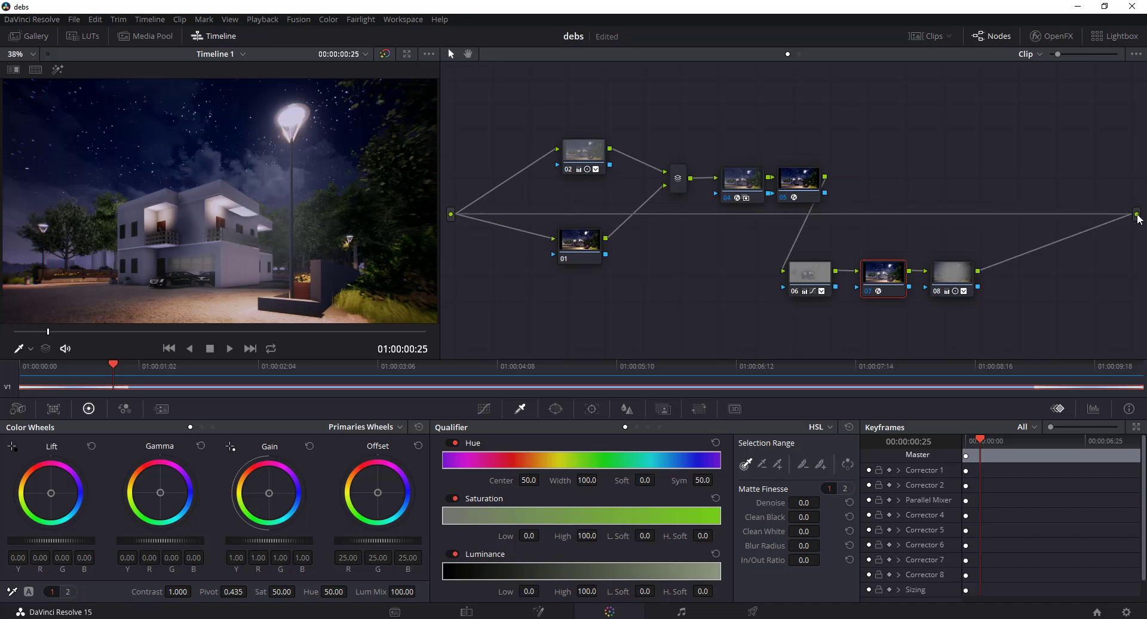
drag(453, 215, 1138, 219)
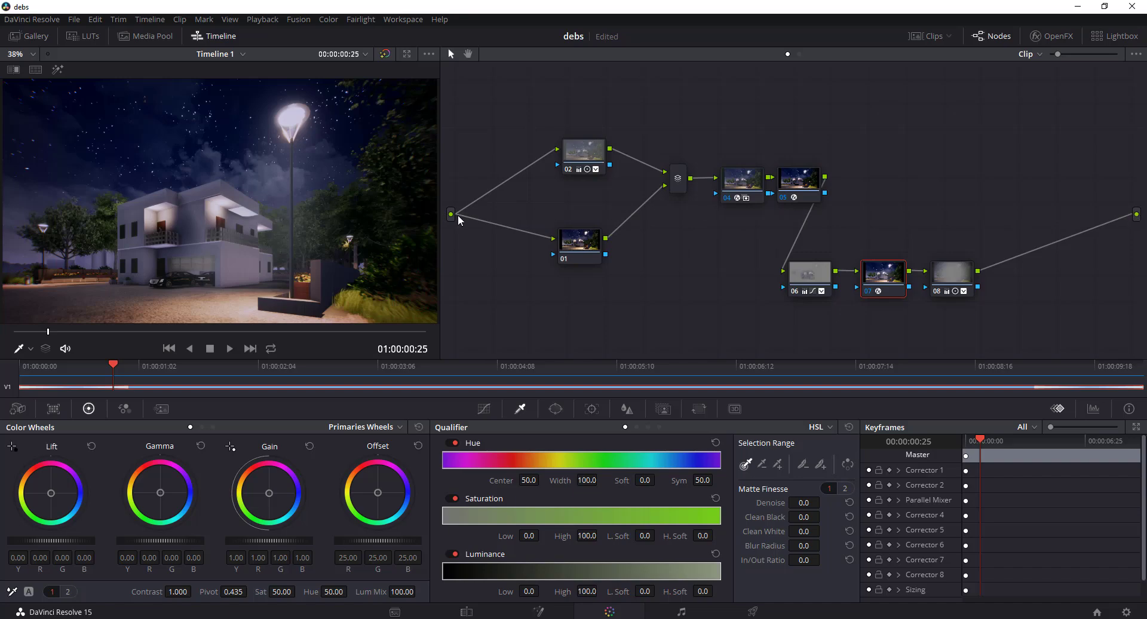
click(584, 154)
mouse_move(583, 156)
mouse_down()
mouse_move(544, 160)
mouse_move(580, 174)
mouse_move(576, 164)
mouse_up()
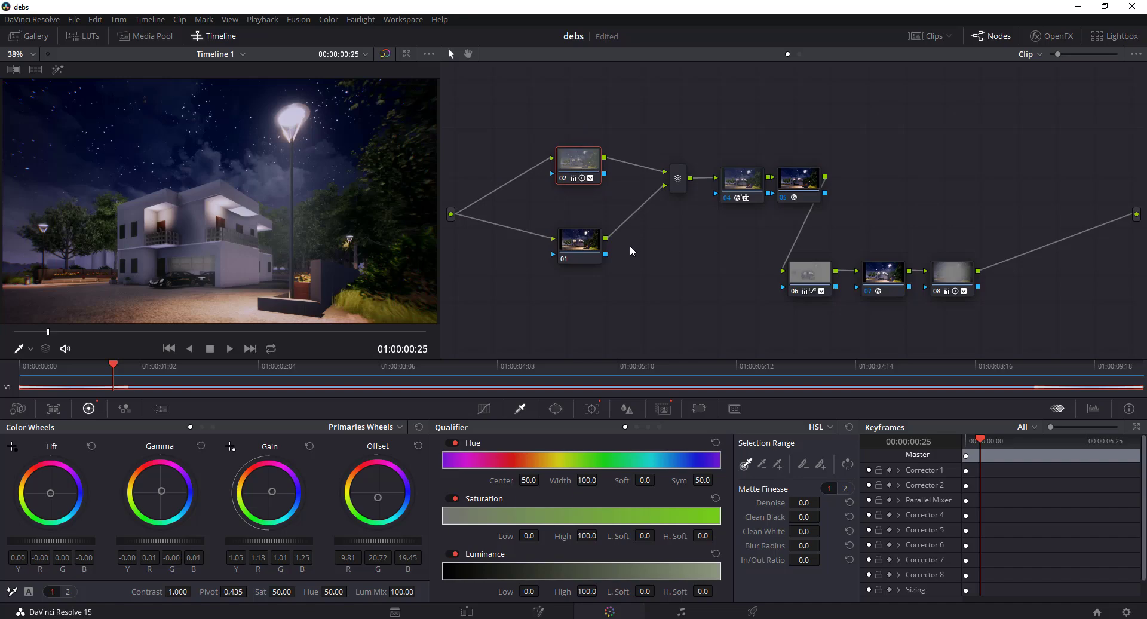
drag(681, 182, 675, 221)
drag(732, 173, 718, 147)
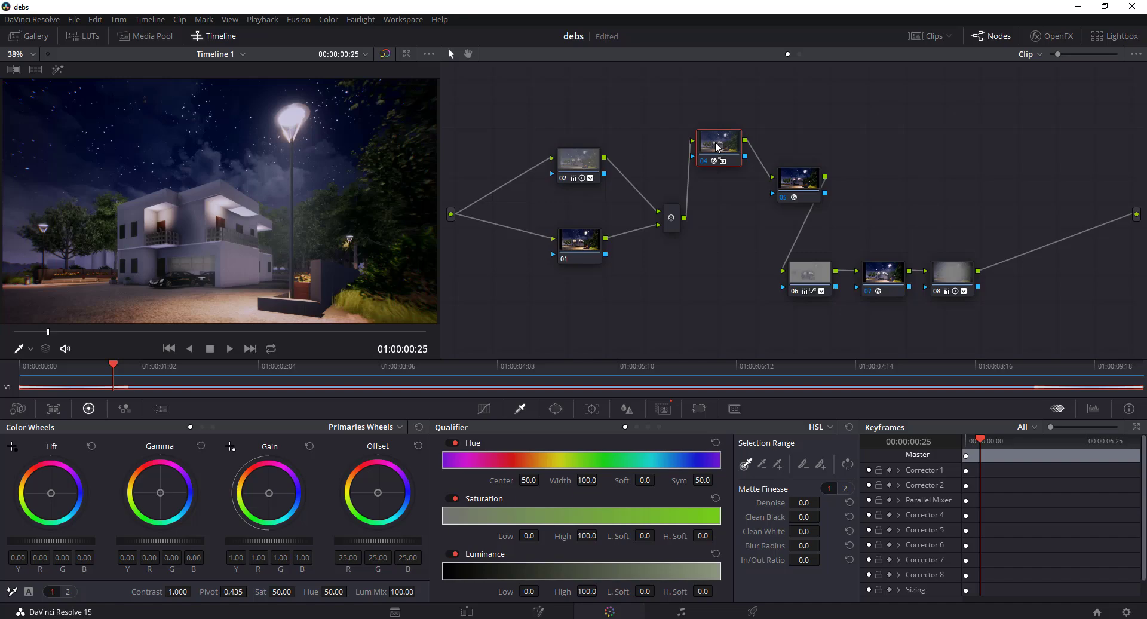
- Enlarge the viewer and show a split-screen comparison of the clip using Versions and Original
drag(441, 203, 646, 203)
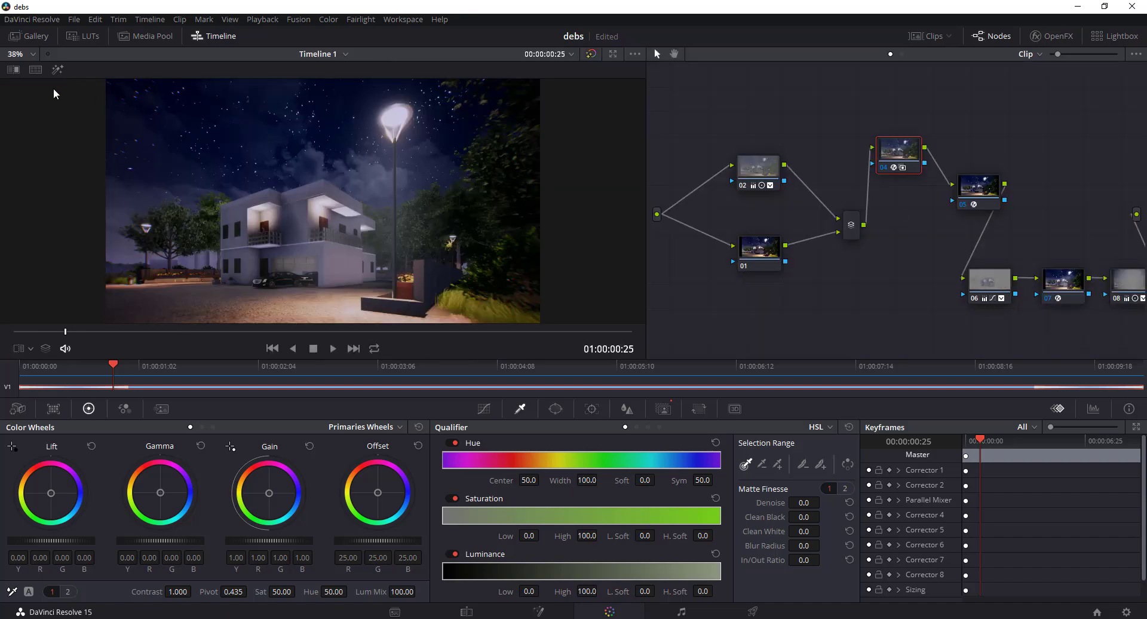
click(35, 69)
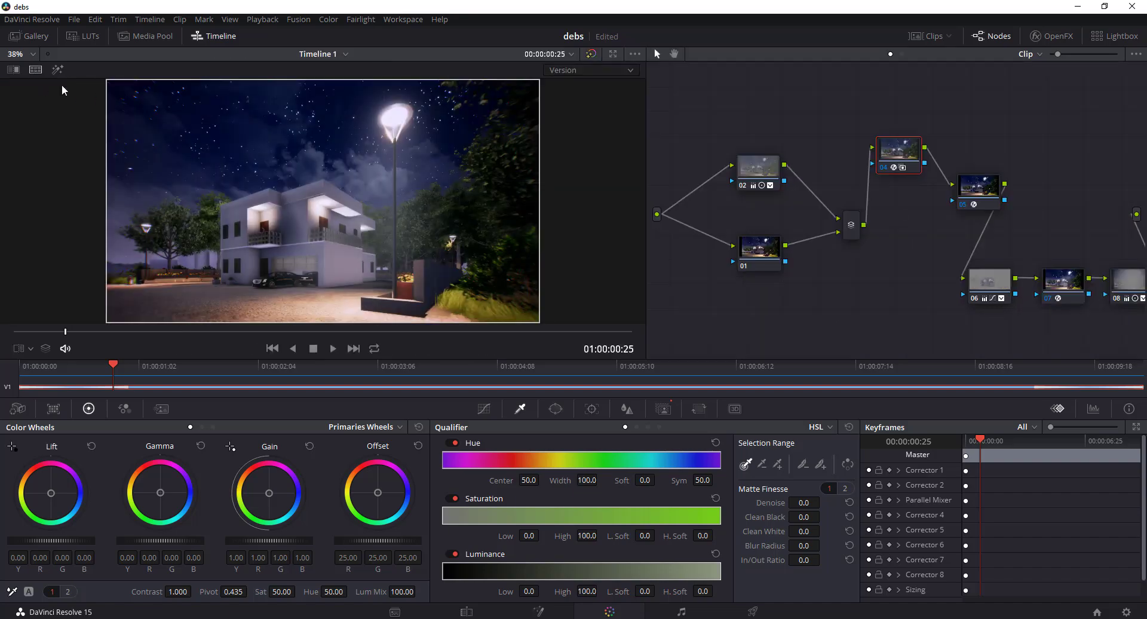
click(578, 71)
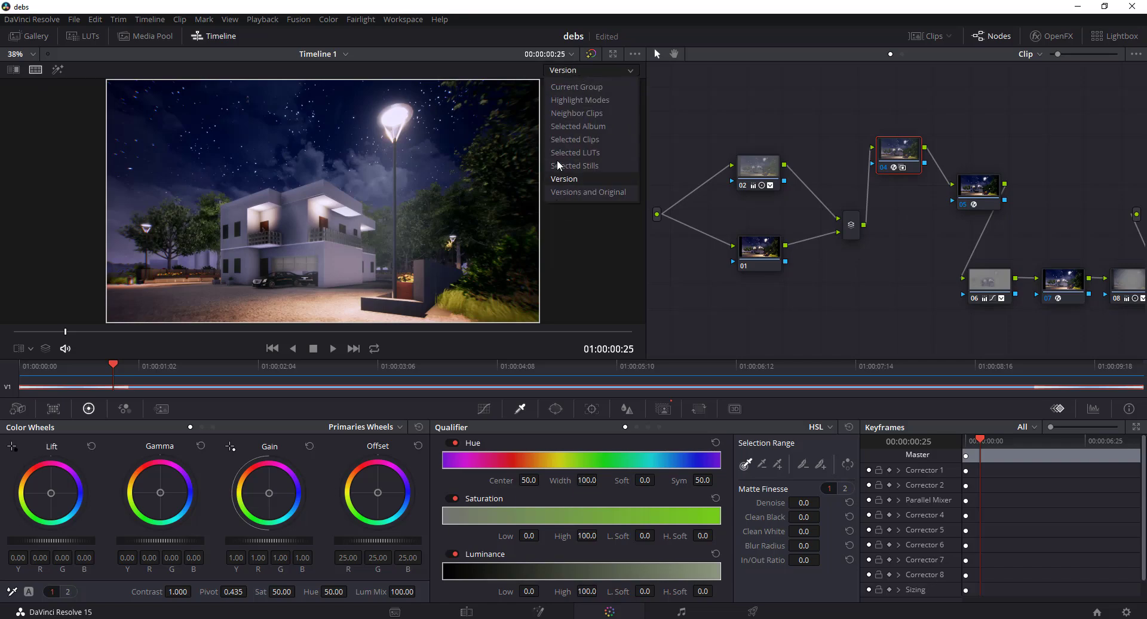
click(586, 192)
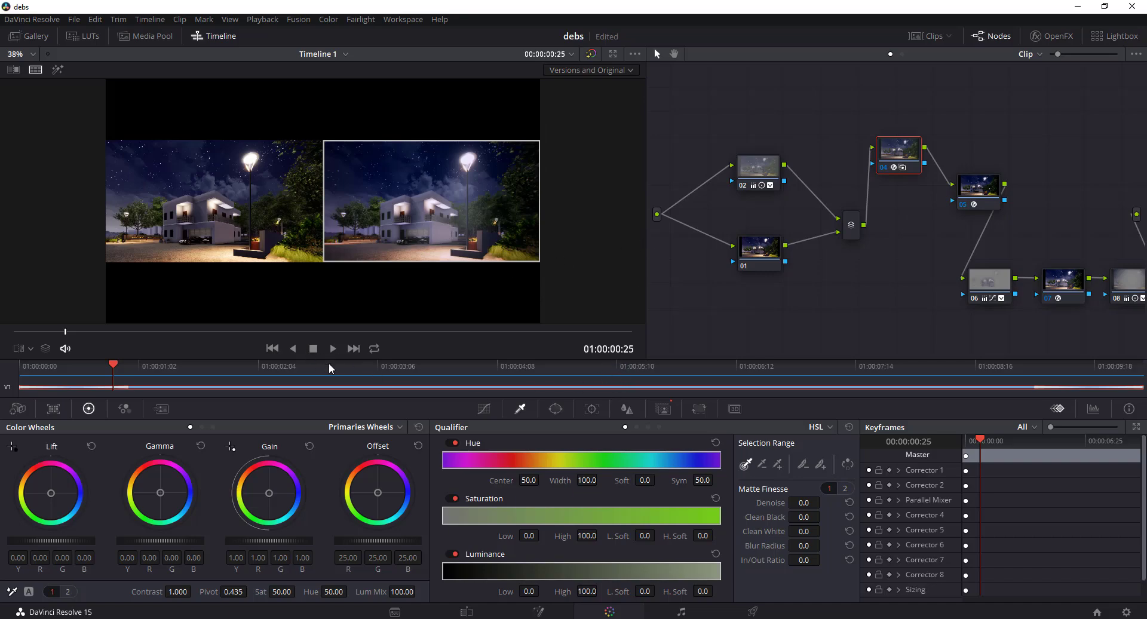
drag(646, 297, 696, 291)
scroll(367, 159, up, 5)
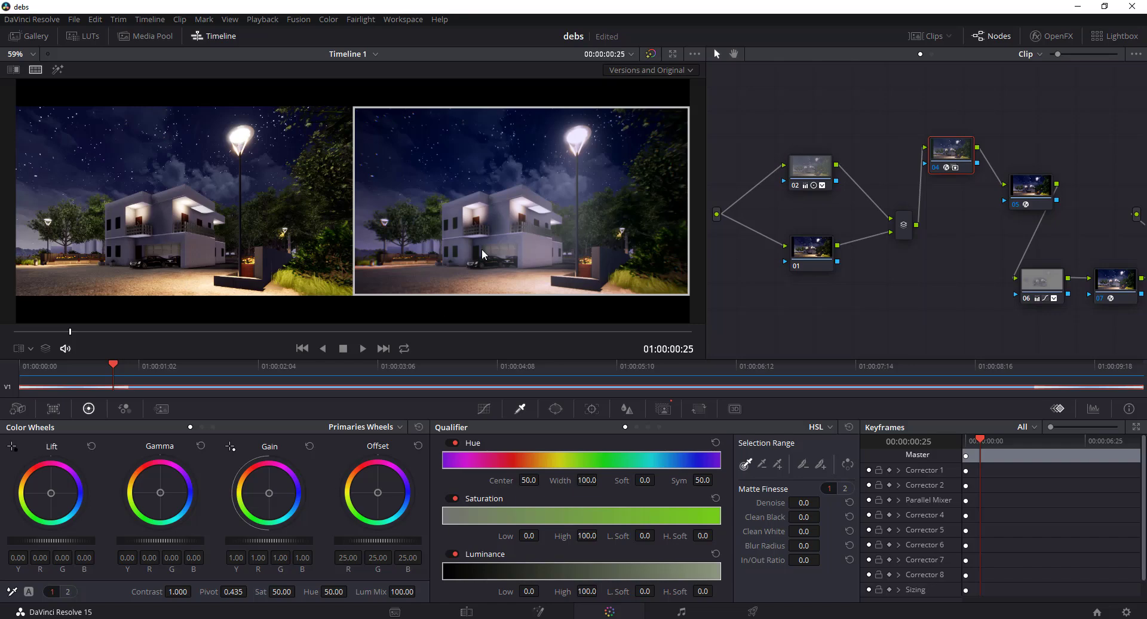
scroll(512, 240, up, 2)
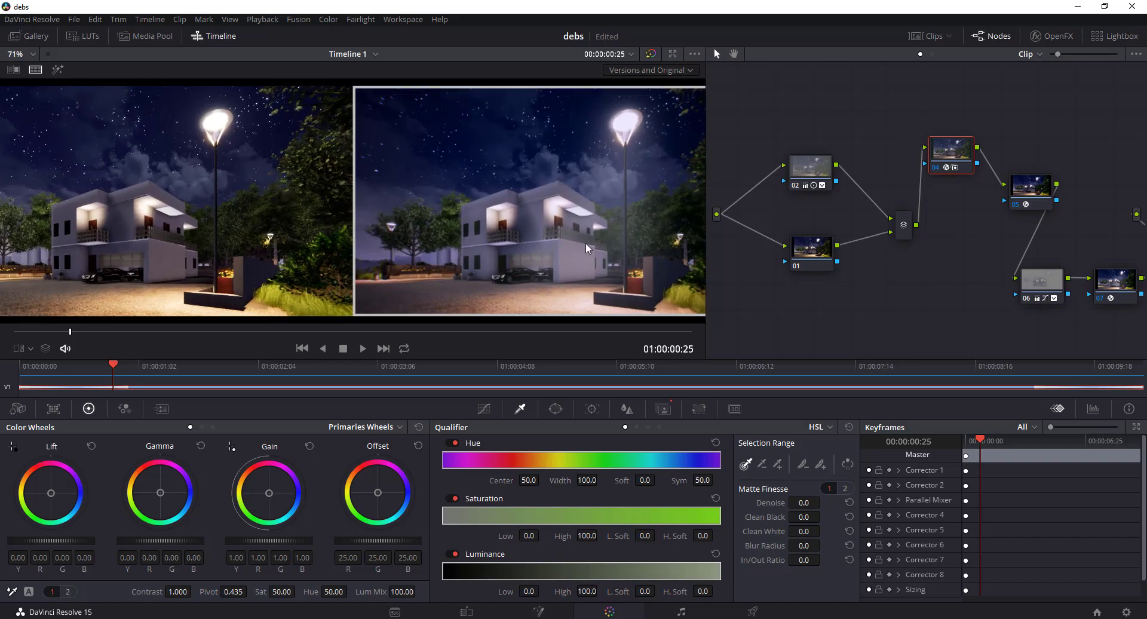
scroll(503, 147, down, 2)
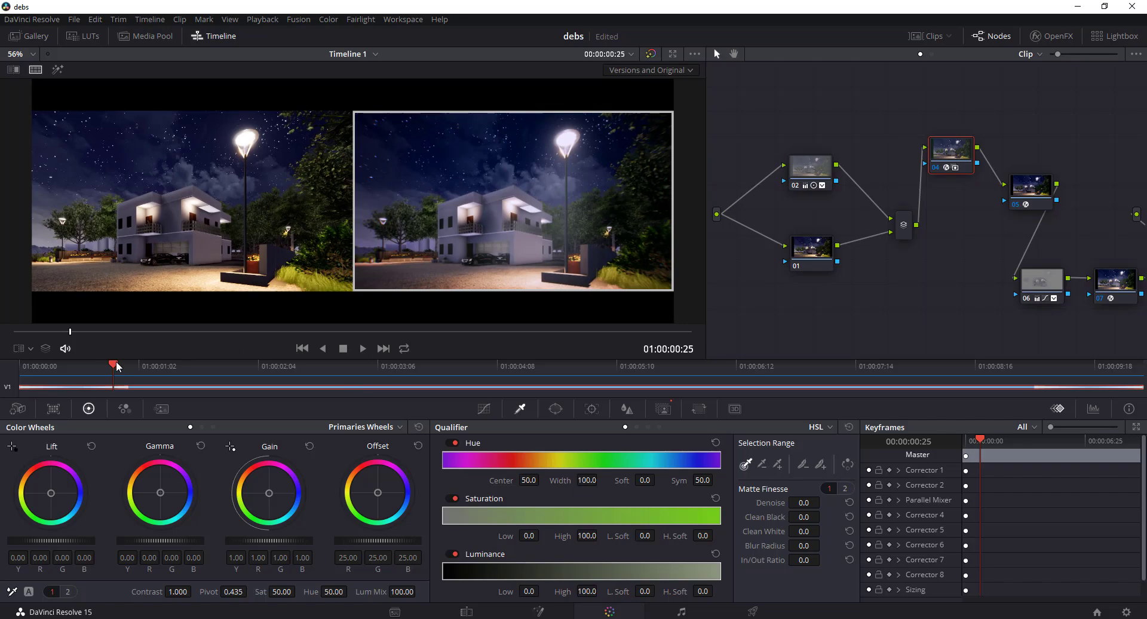
- Move the playhead forward, play the side-by-side comparison and stop it at 01:00:04:28
drag(117, 367, 257, 378)
click(363, 349)
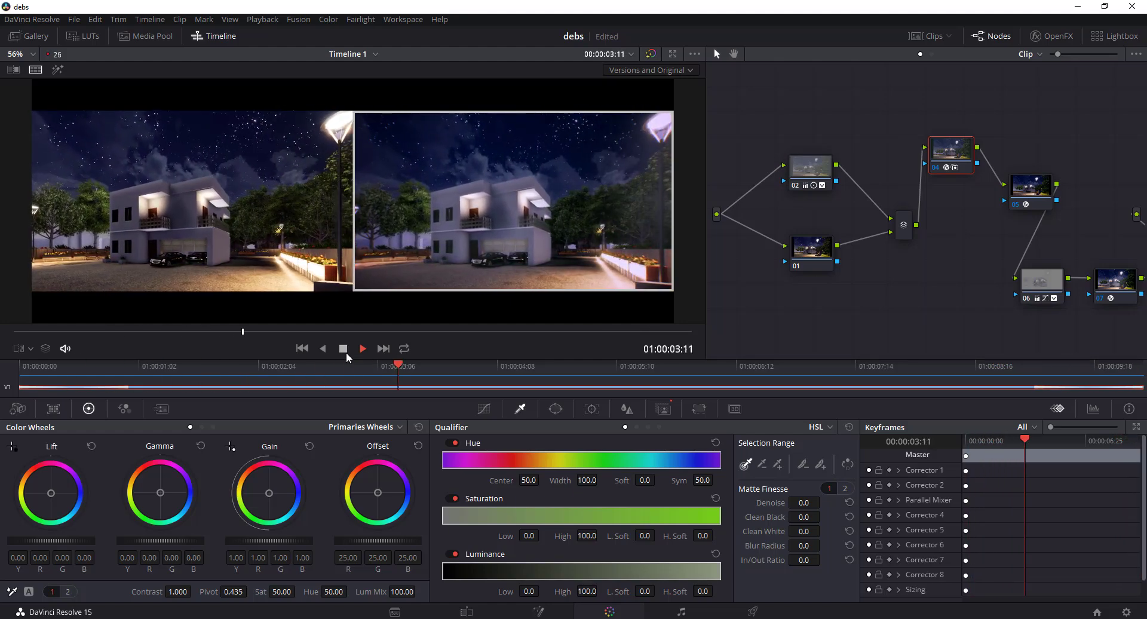
click(347, 352)
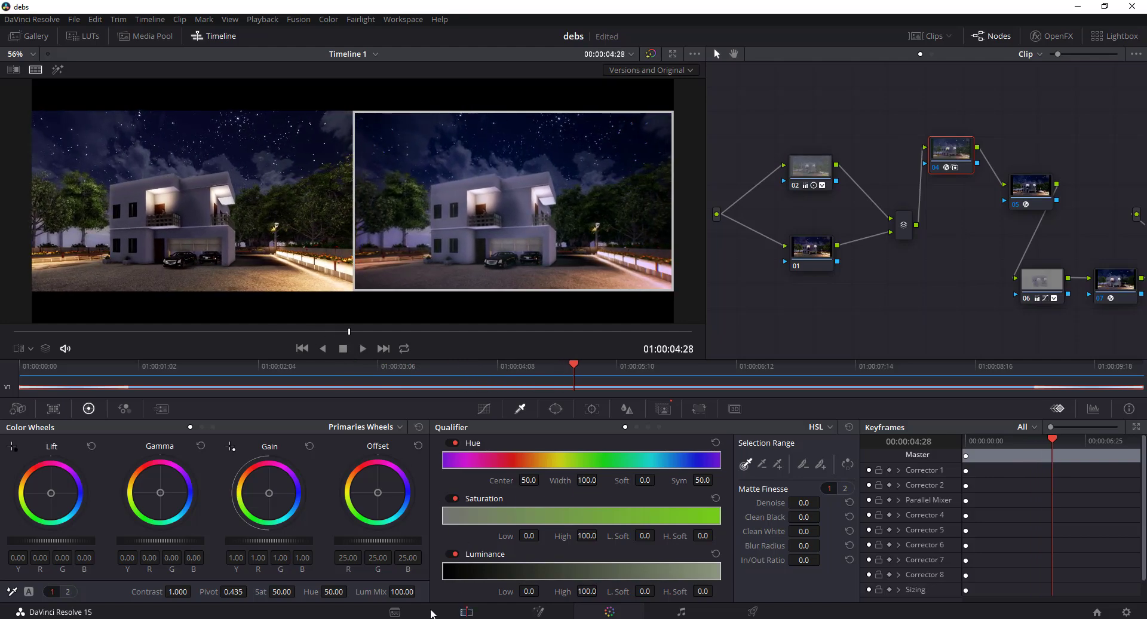
- Return to the Edit page, import Clip 05.mp4 into the Master bin and place it on a new track above Video 1
click(463, 611)
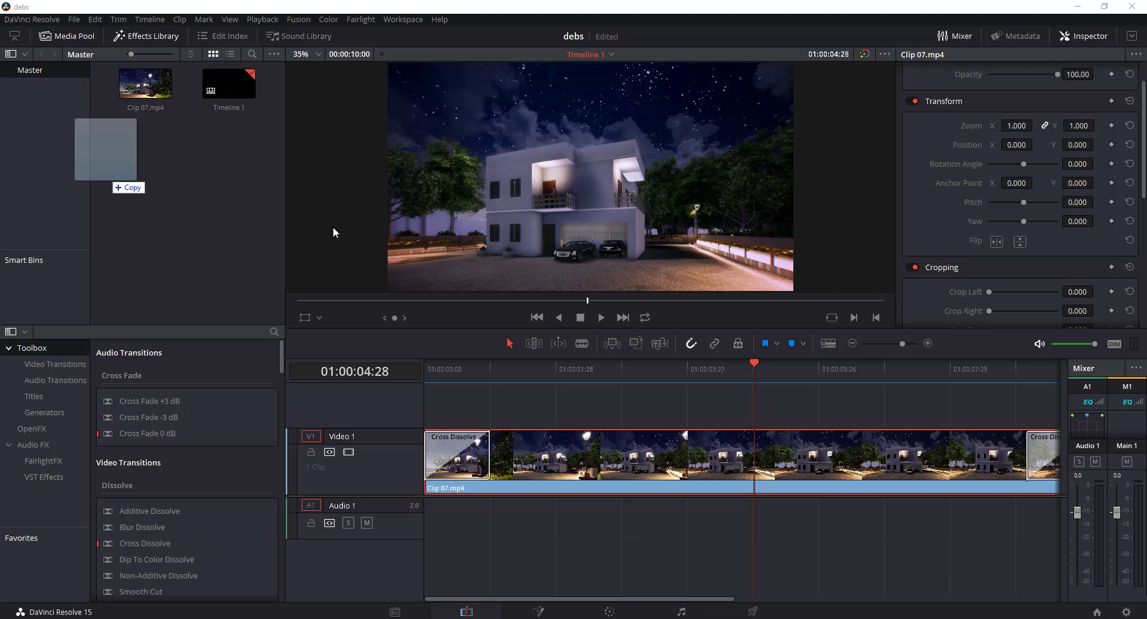
drag(114, 179, 188, 190)
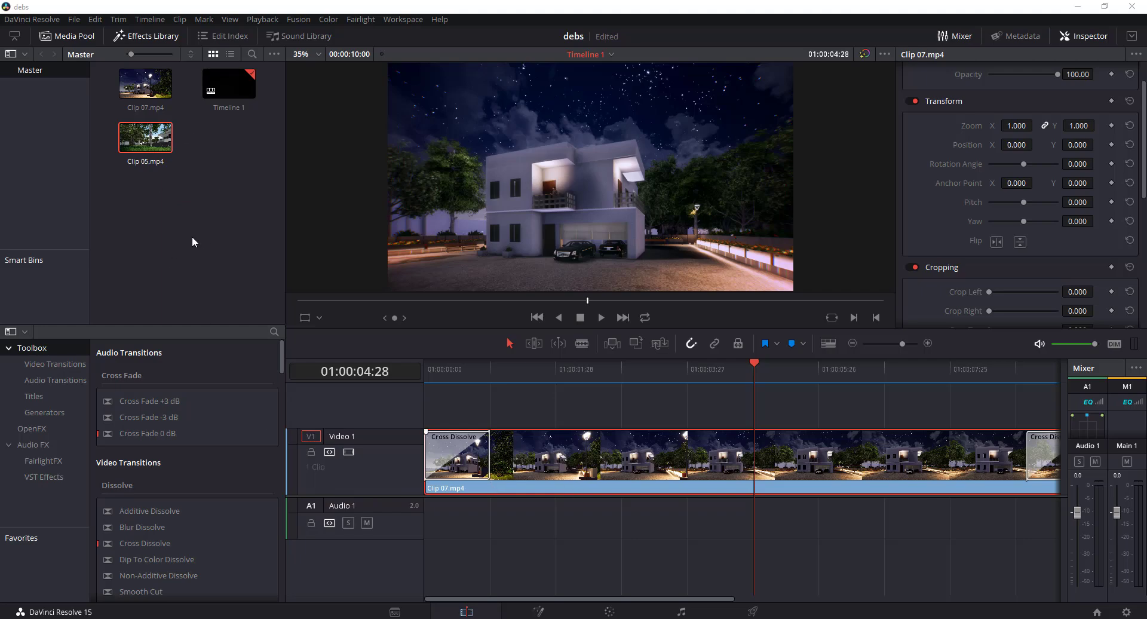
drag(145, 138, 431, 417)
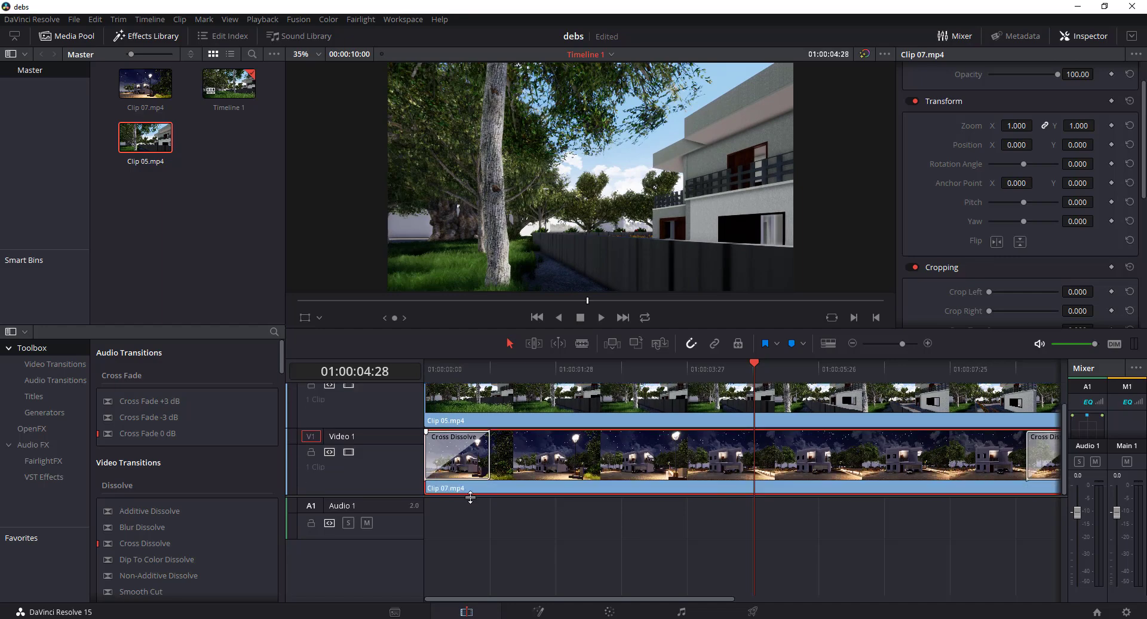
scroll(467, 502, up, 3)
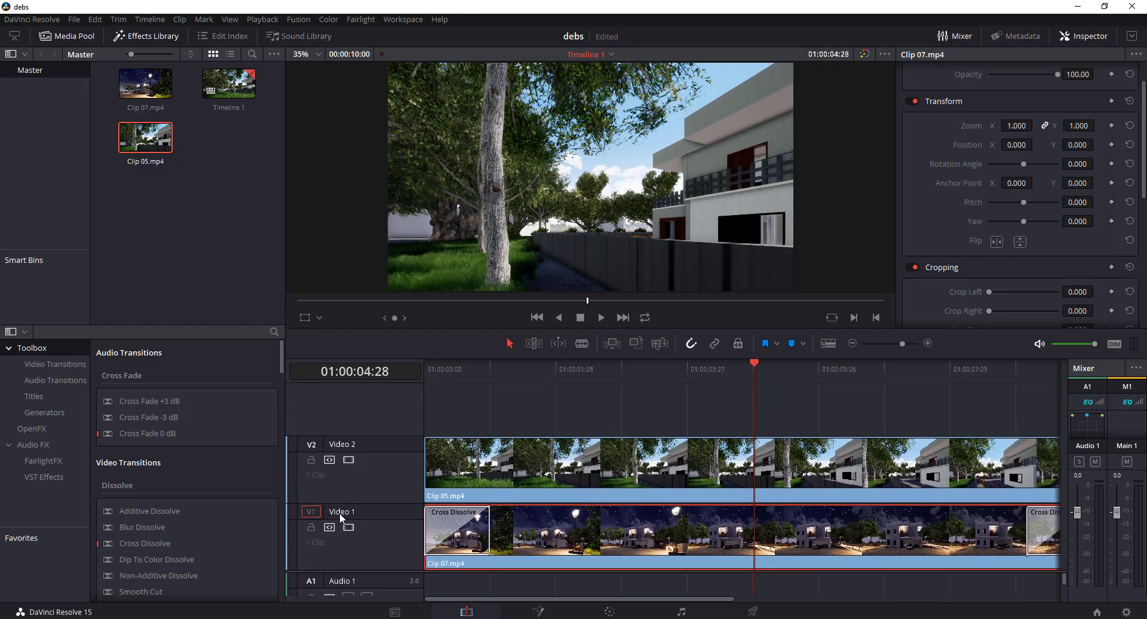
right_click(313, 515)
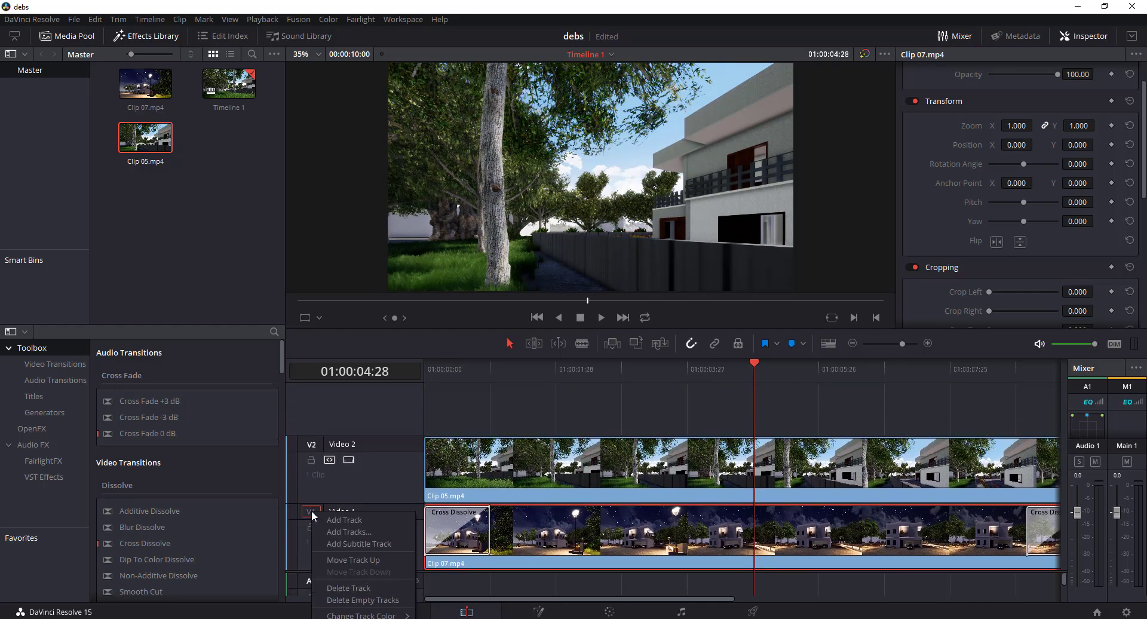
click(366, 487)
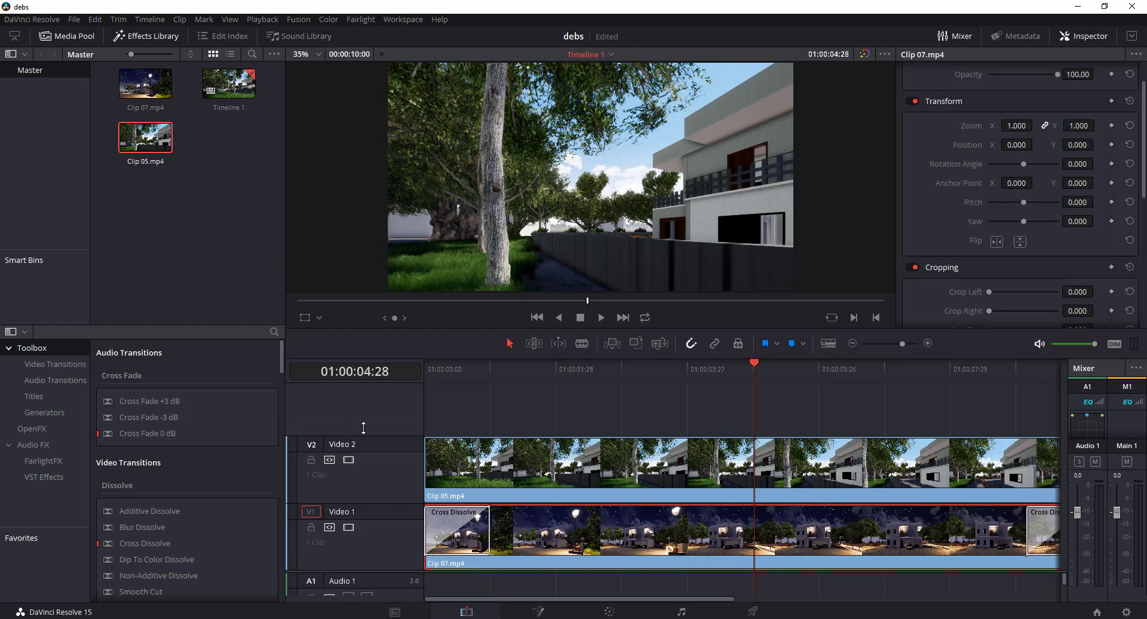
click(509, 407)
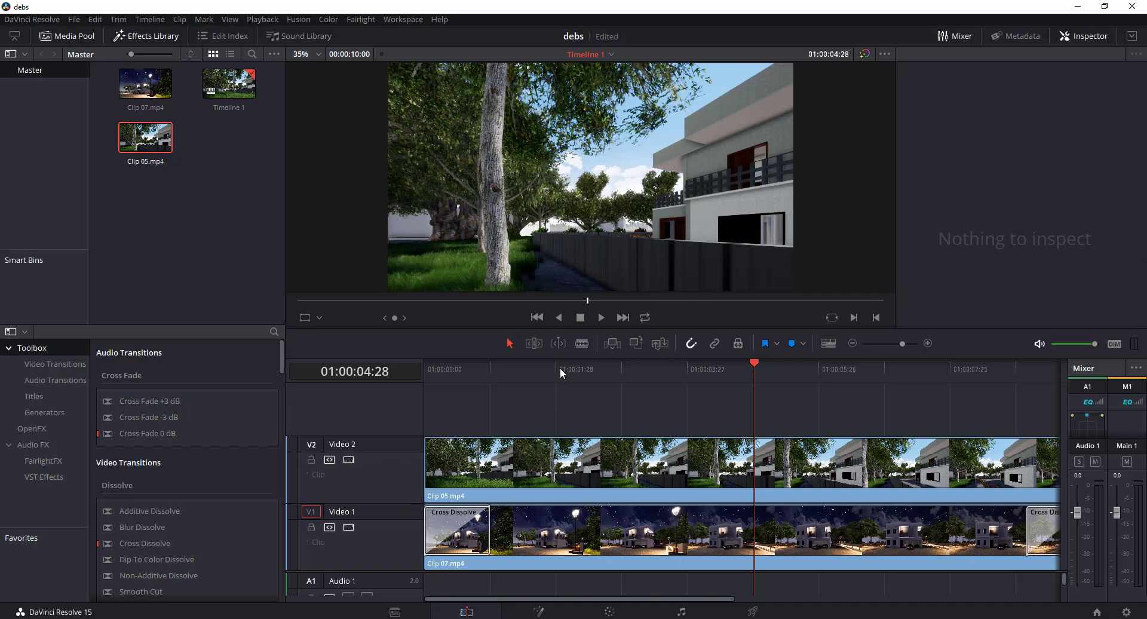
- Move the playhead to about 01:00:03:18 and open Clip 05.mp4 from Video 2 in the source viewer, narrowing the Media Pool
drag(560, 369, 669, 418)
click(635, 451)
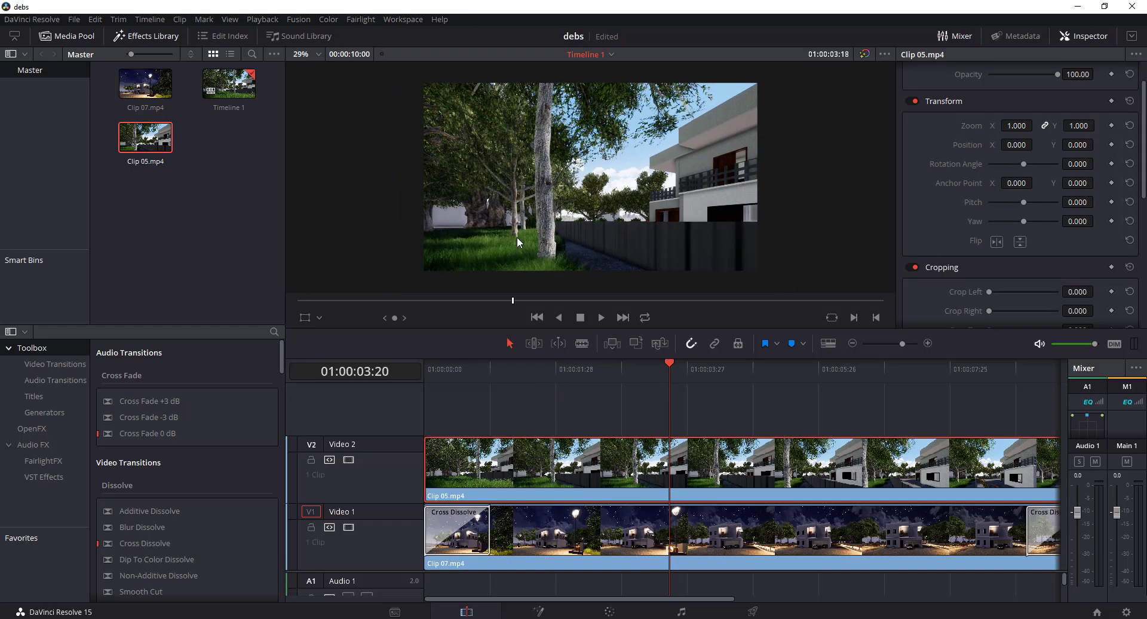
middle_drag(527, 309, 601, 231)
scroll(601, 231, up, 2)
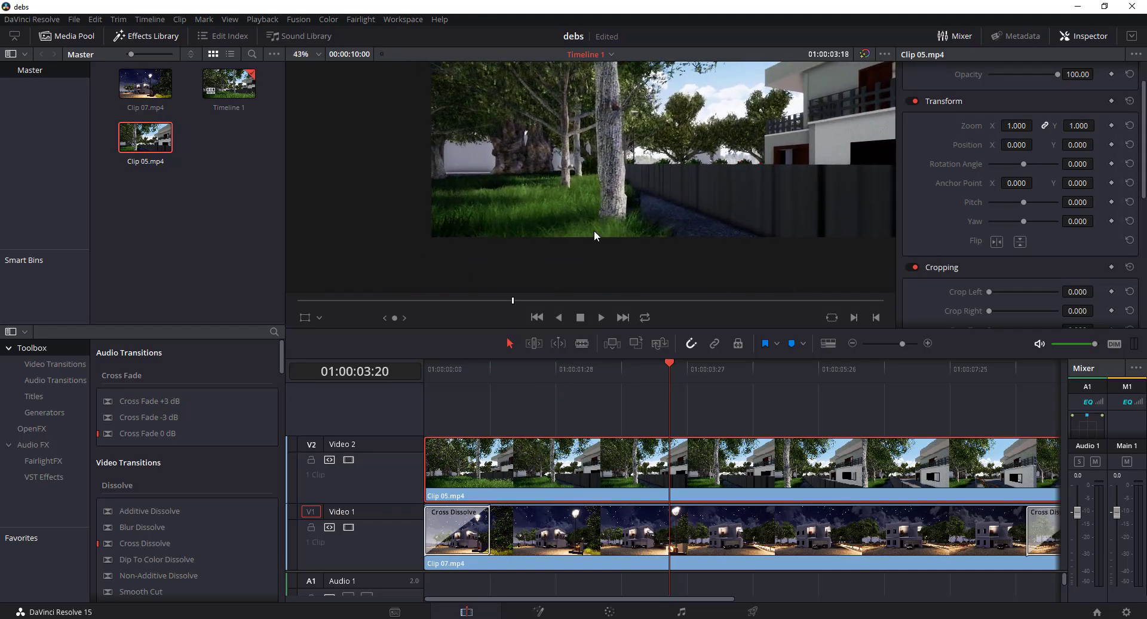
middle_drag(556, 165, 604, 192)
scroll(604, 192, down, 2)
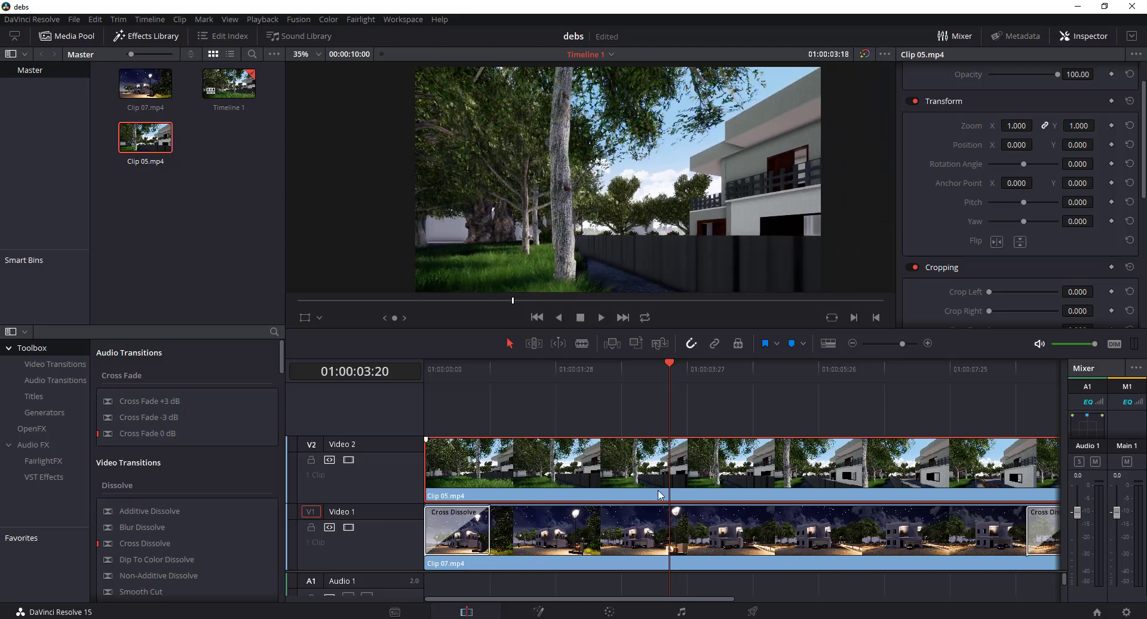
double_click(654, 482)
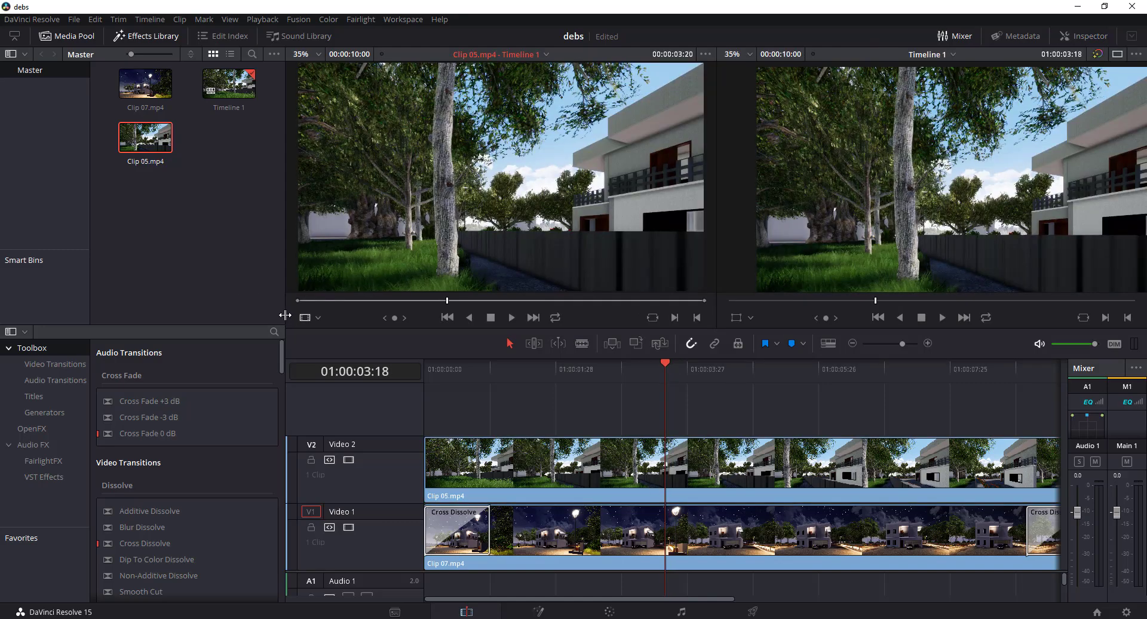
drag(285, 315, 184, 295)
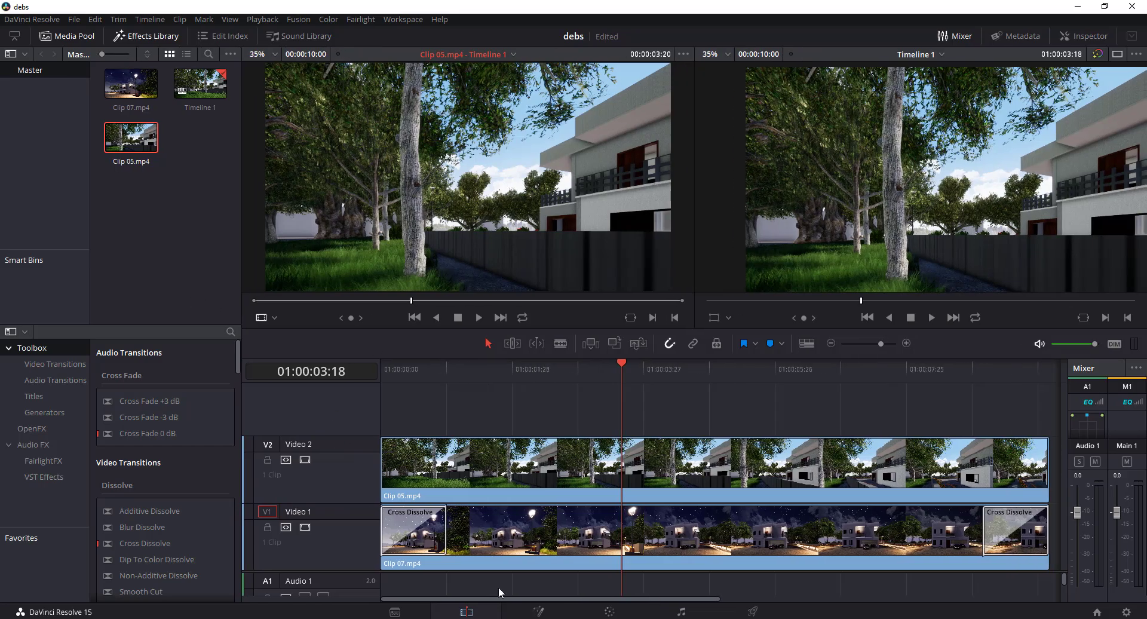
- Switch to the Color page and change the split-screen comparison of Clip 05.mp4 to Current Group
click(615, 612)
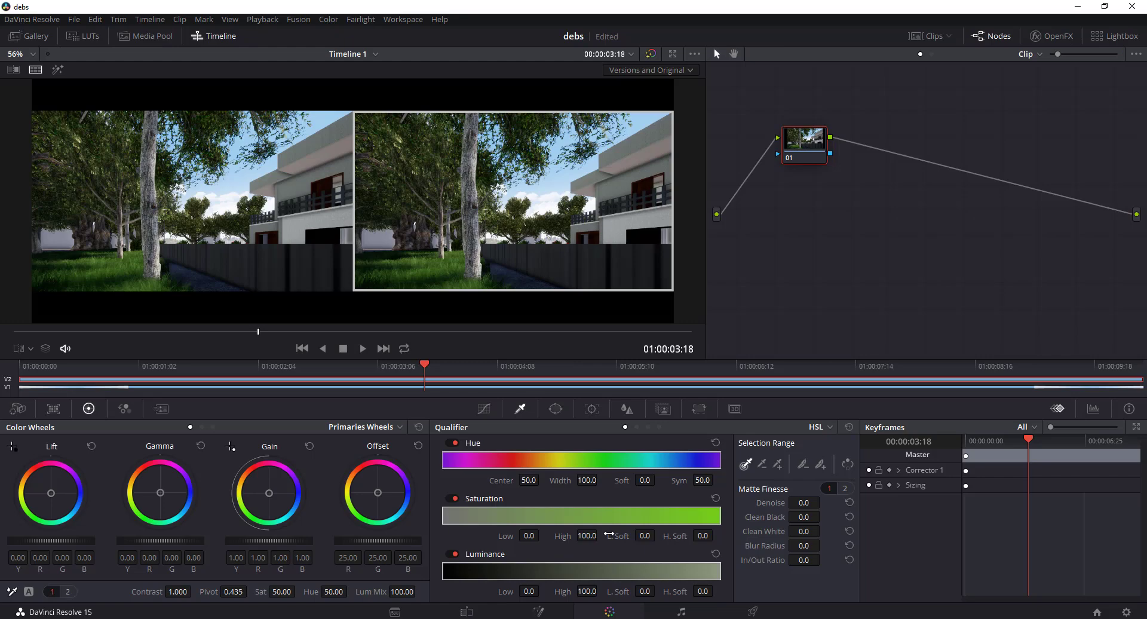
click(663, 71)
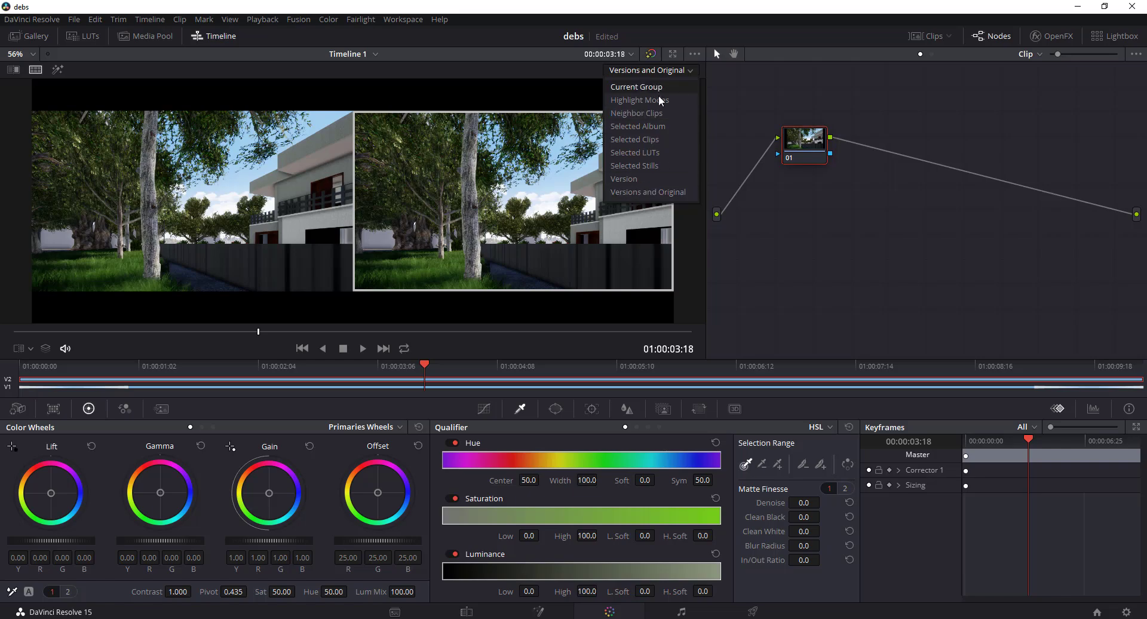
click(659, 87)
scroll(513, 200, down, 3)
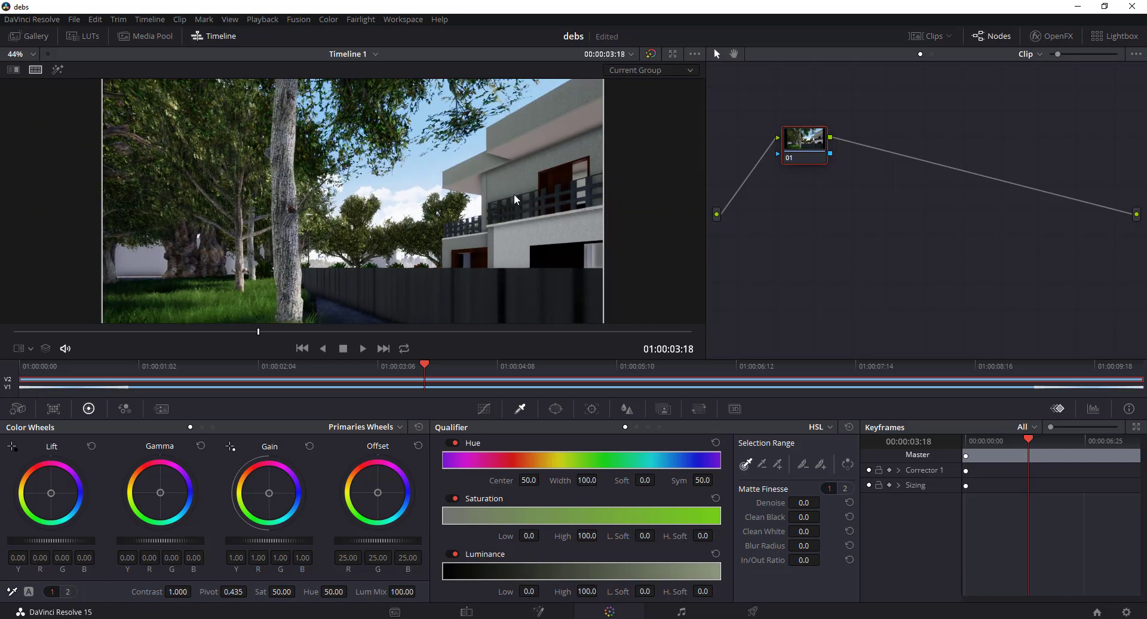
- Widen the node graph area beside the viewer and enlarge the display of node 01
middle_drag(873, 205, 705, 201)
drag(705, 202, 494, 182)
scroll(608, 165, up, 5)
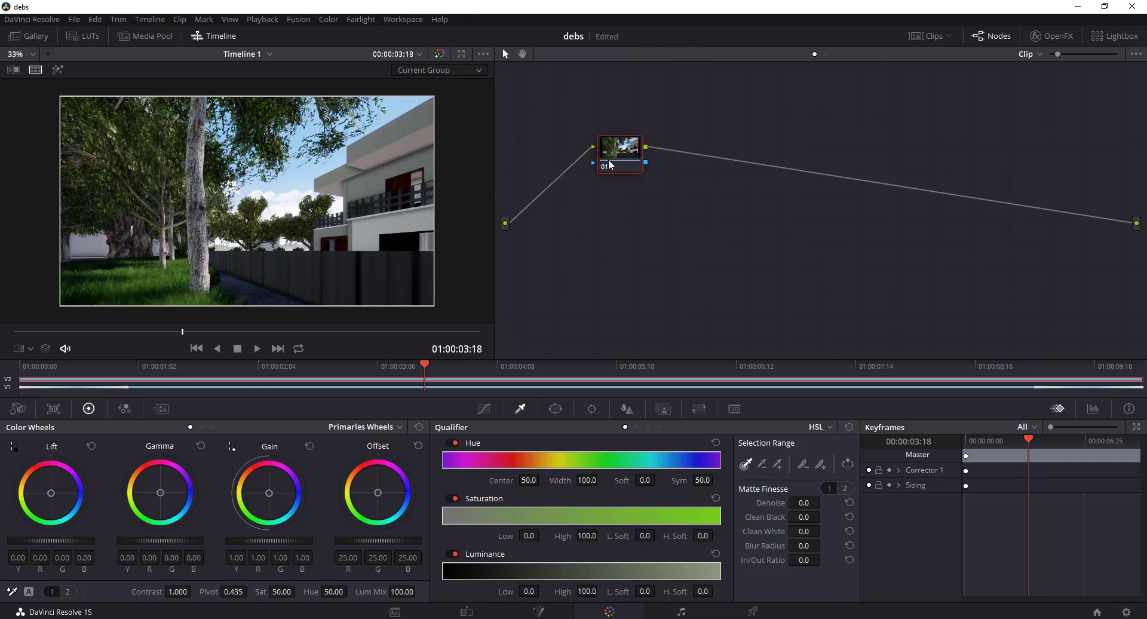
scroll(609, 165, down, 4)
scroll(607, 127, up, 1)
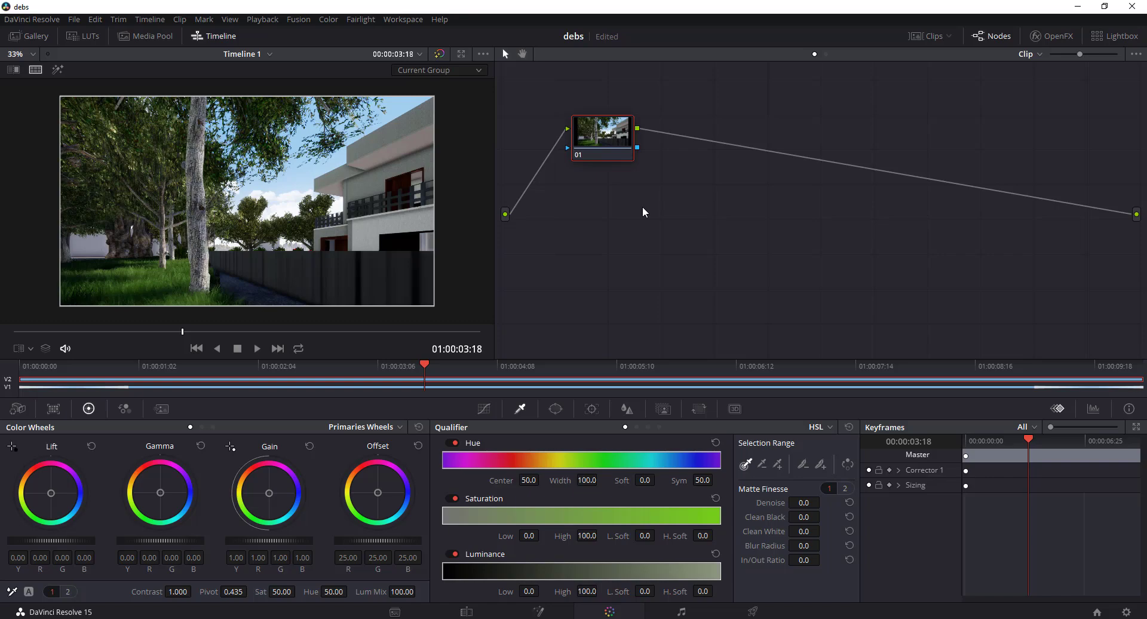
- Add a serial node after node 01 and position it next to node 01
right_click(609, 138)
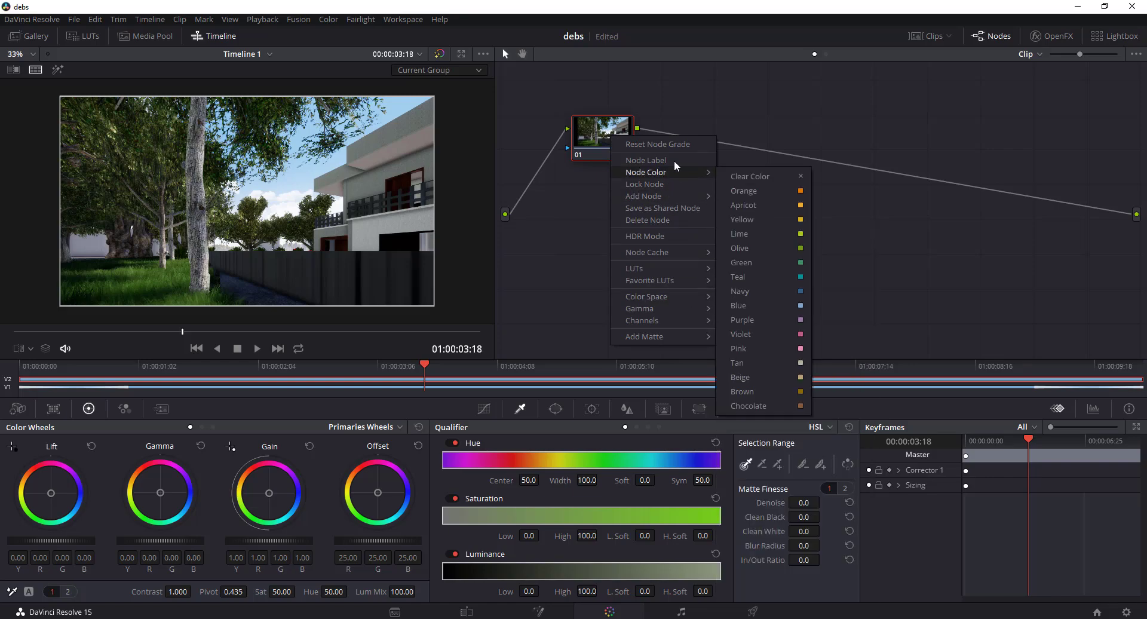
mouse_move(678, 202)
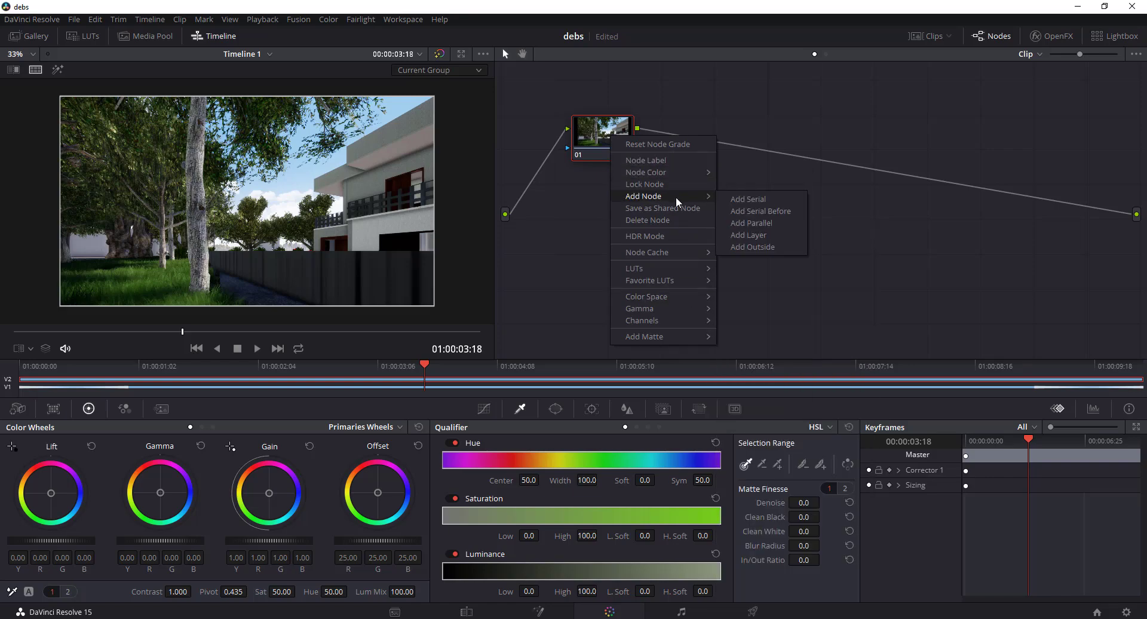
click(769, 203)
drag(668, 154, 707, 159)
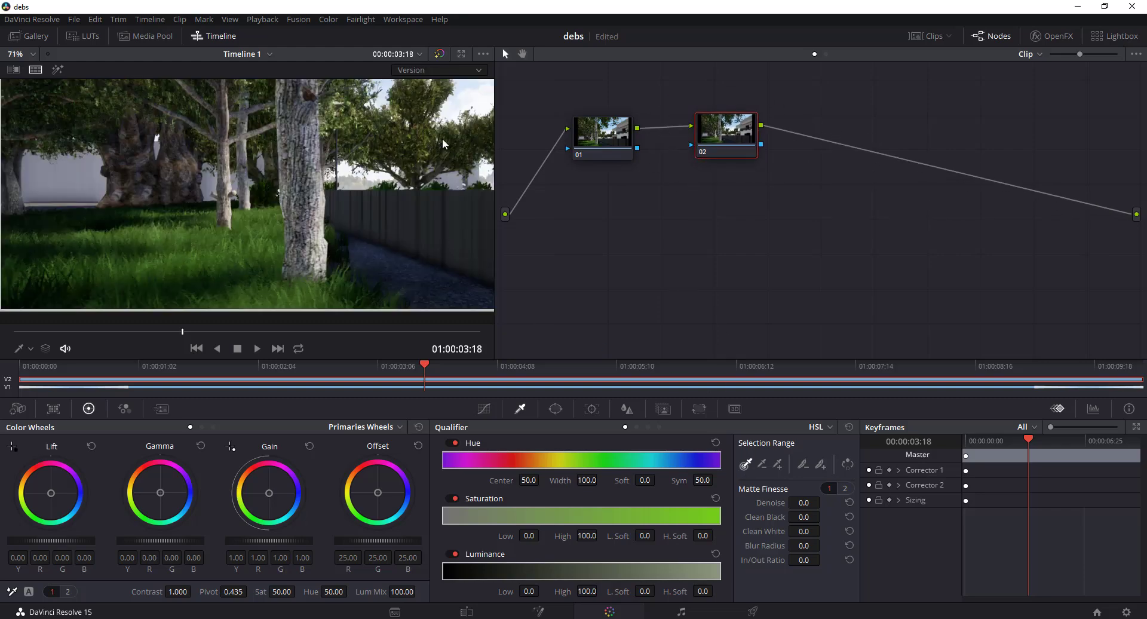
- Replace the split-screen view with Highlight and sample the grass below the tree with the HSL qualifier on node 02
click(437, 74)
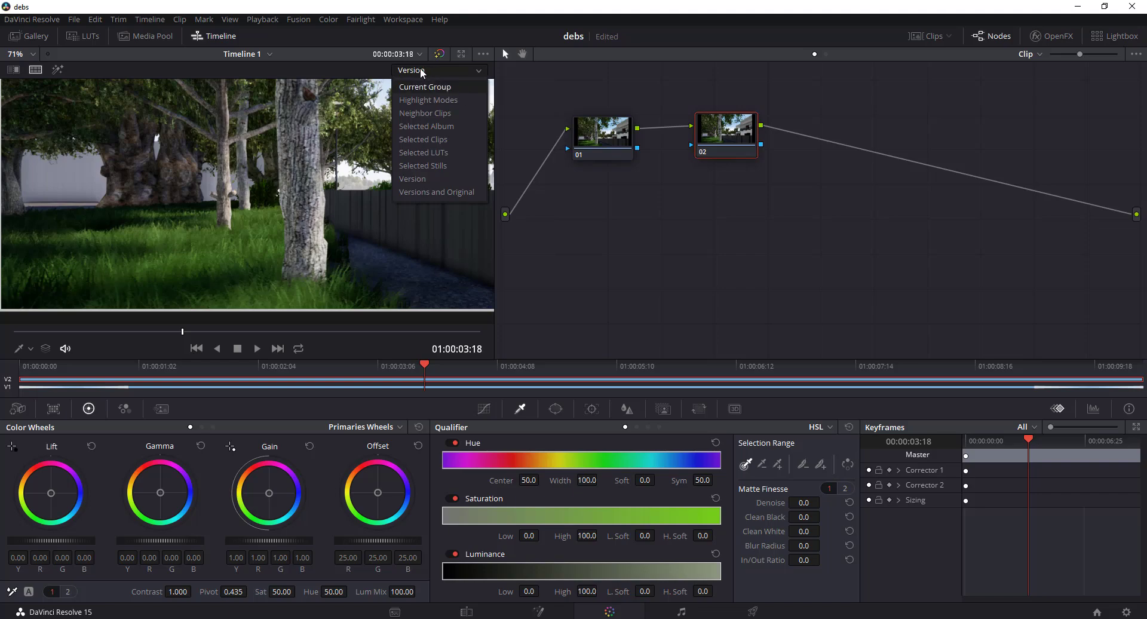
click(421, 70)
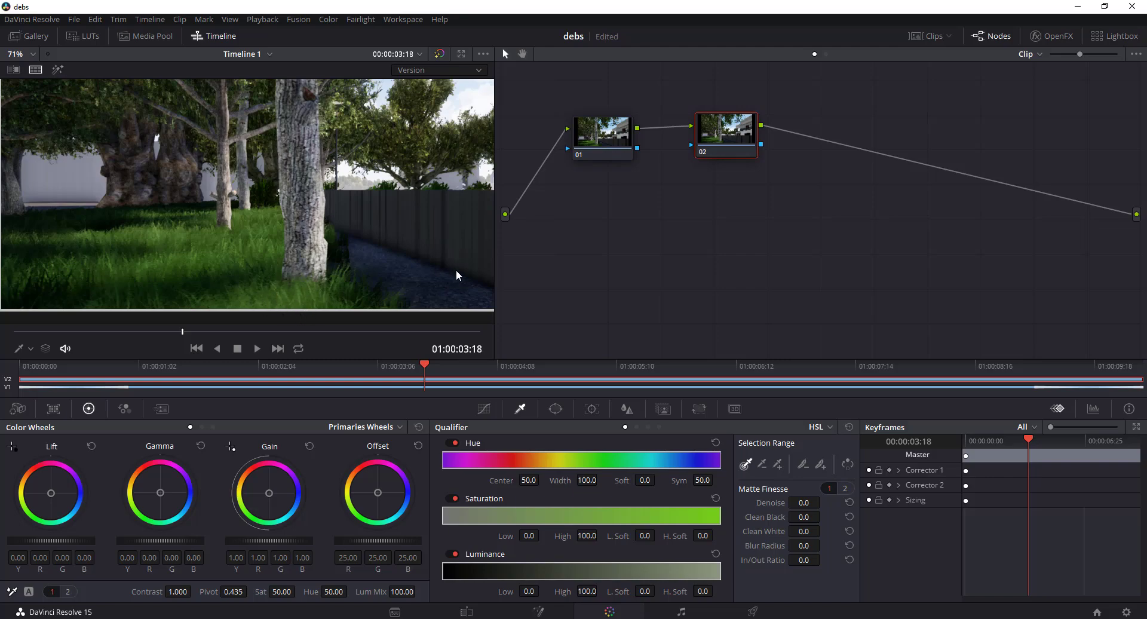
click(57, 71)
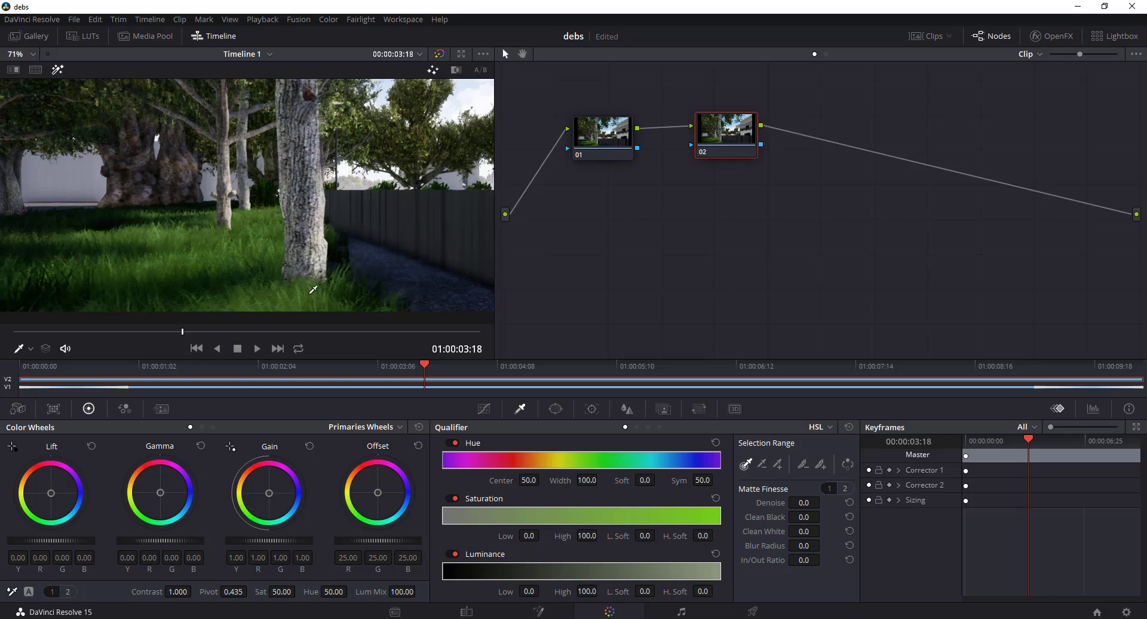
click(279, 301)
mouse_move(278, 301)
mouse_down()
mouse_move(288, 305)
mouse_move(349, 311)
mouse_move(292, 282)
mouse_move(270, 317)
mouse_move(301, 295)
mouse_up()
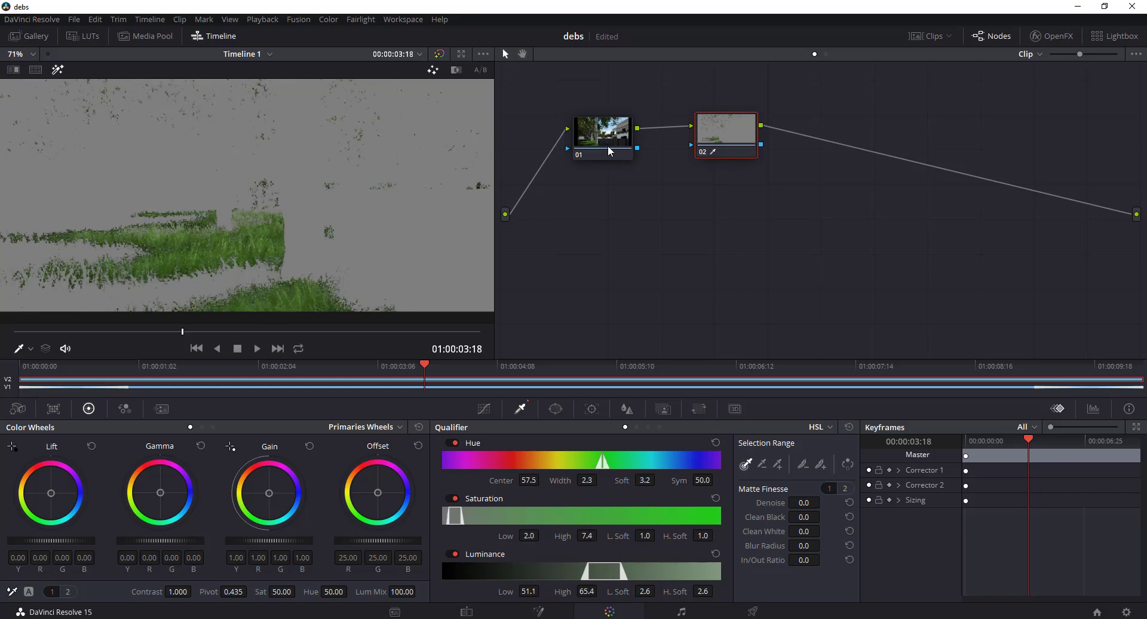
- Link the graph's source directly to node 02 and rearrange the nodes with node 02 above node 01
drag(614, 144, 640, 272)
drag(739, 141, 717, 130)
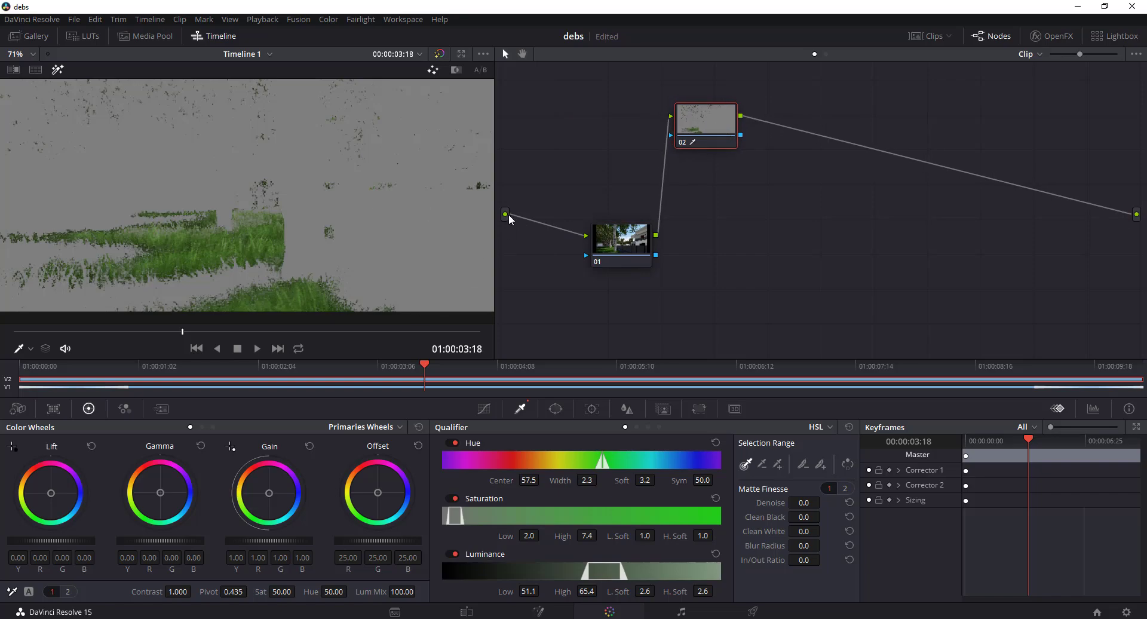
drag(506, 214, 670, 117)
drag(615, 240, 691, 225)
mouse_move(712, 128)
mouse_down()
mouse_move(670, 132)
mouse_move(695, 134)
mouse_up()
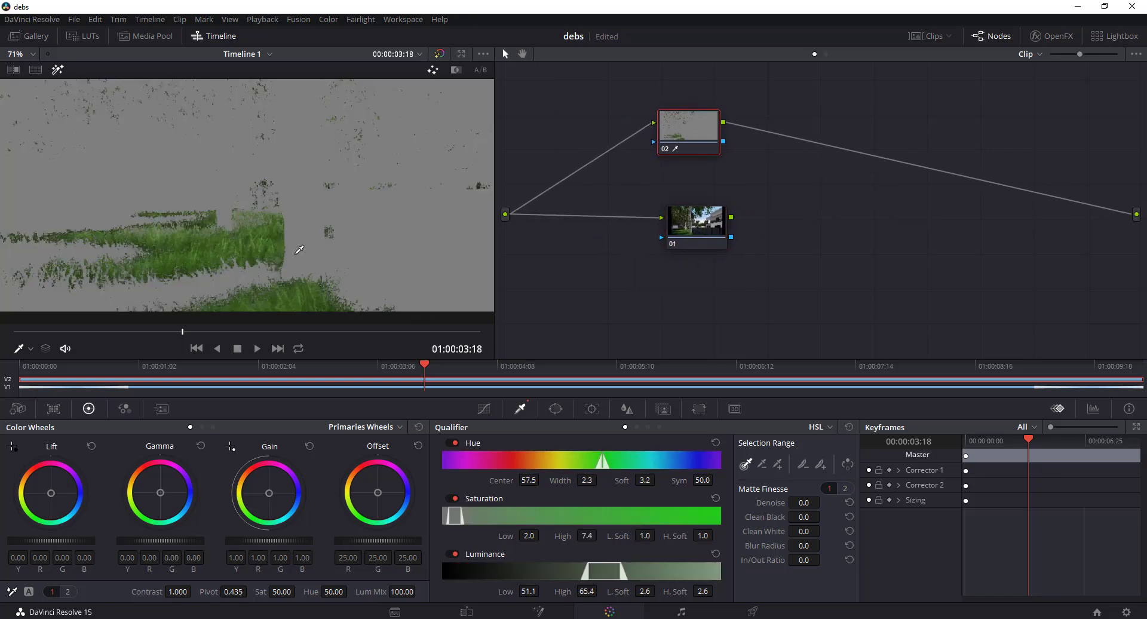
- Move the playhead to 01:00:02:19 and add more of the grass to node 02's qualifier selection
drag(431, 367, 321, 408)
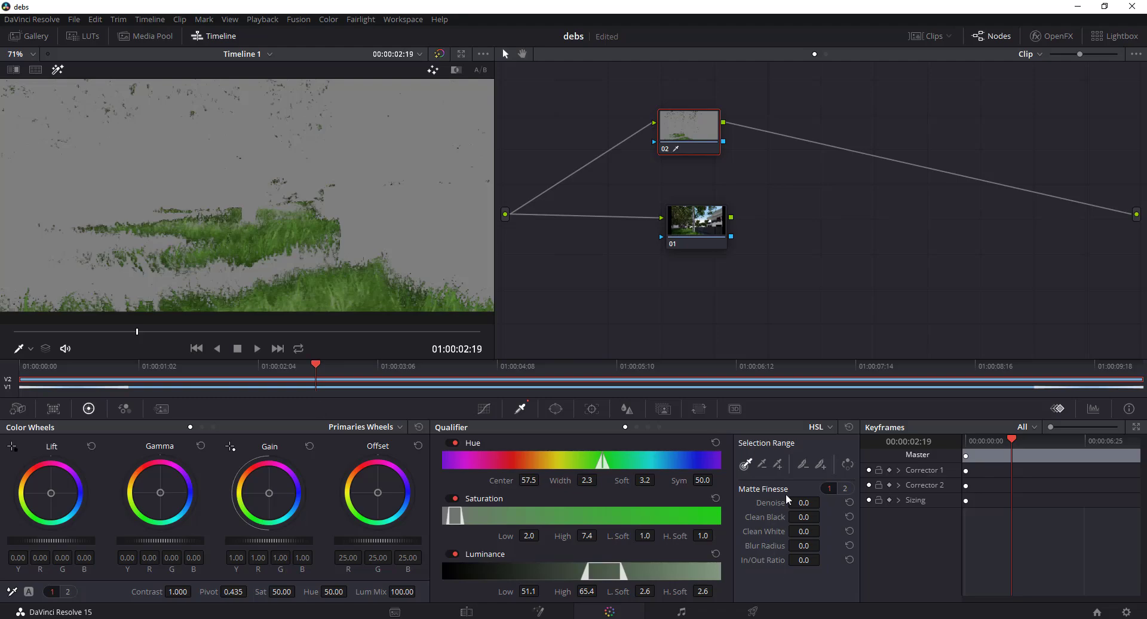
click(777, 463)
drag(267, 294, 268, 258)
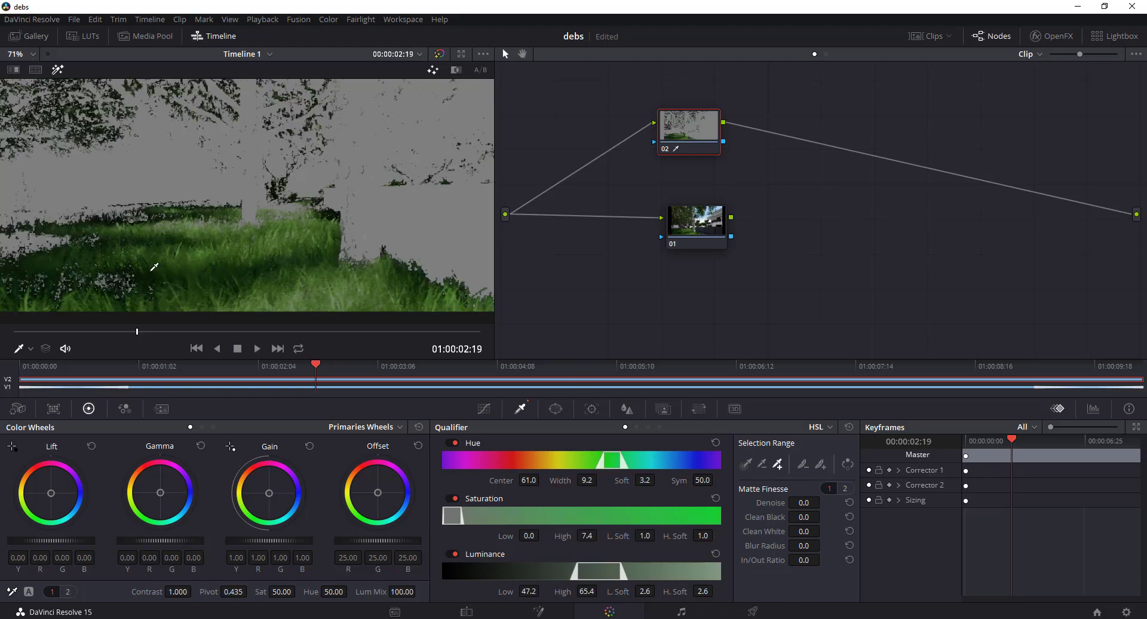
click(96, 254)
click(390, 304)
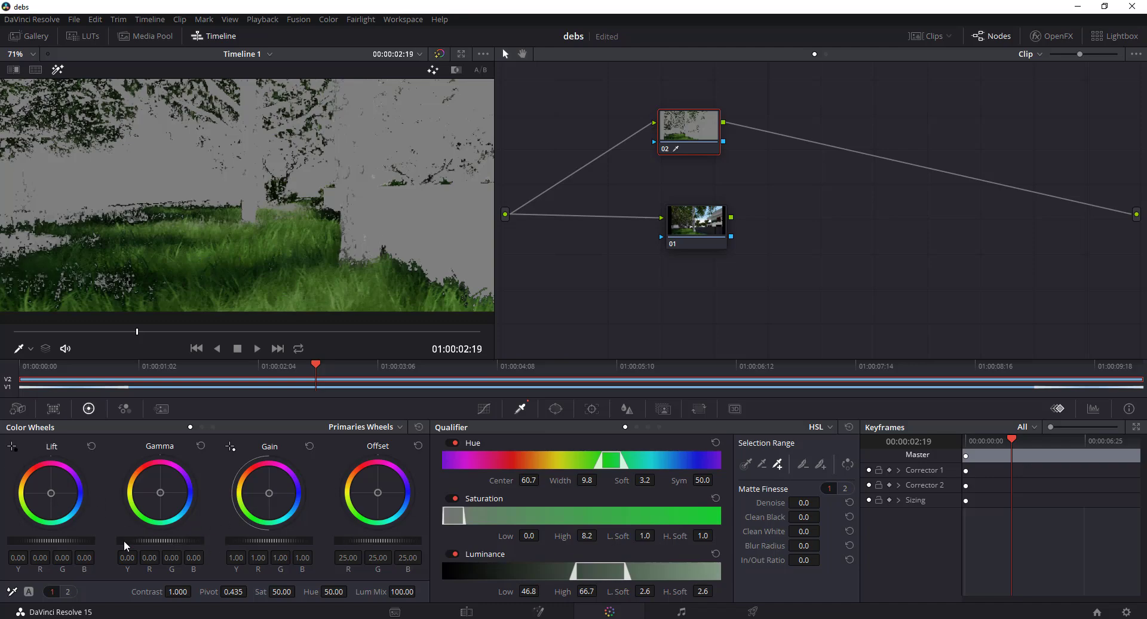
- Grade node 02's grass with the primaries wheels, shifting Lift toward green, Gamma to -0.02 and Offset to 25.50, 28.62, -18.79
click(203, 428)
click(212, 428)
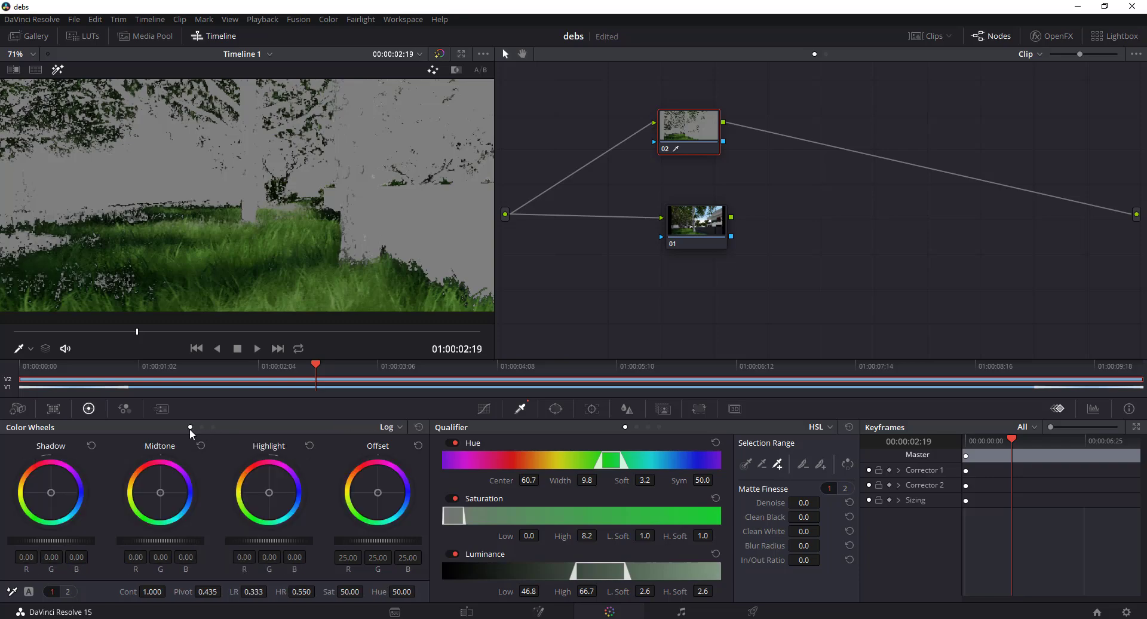
click(189, 428)
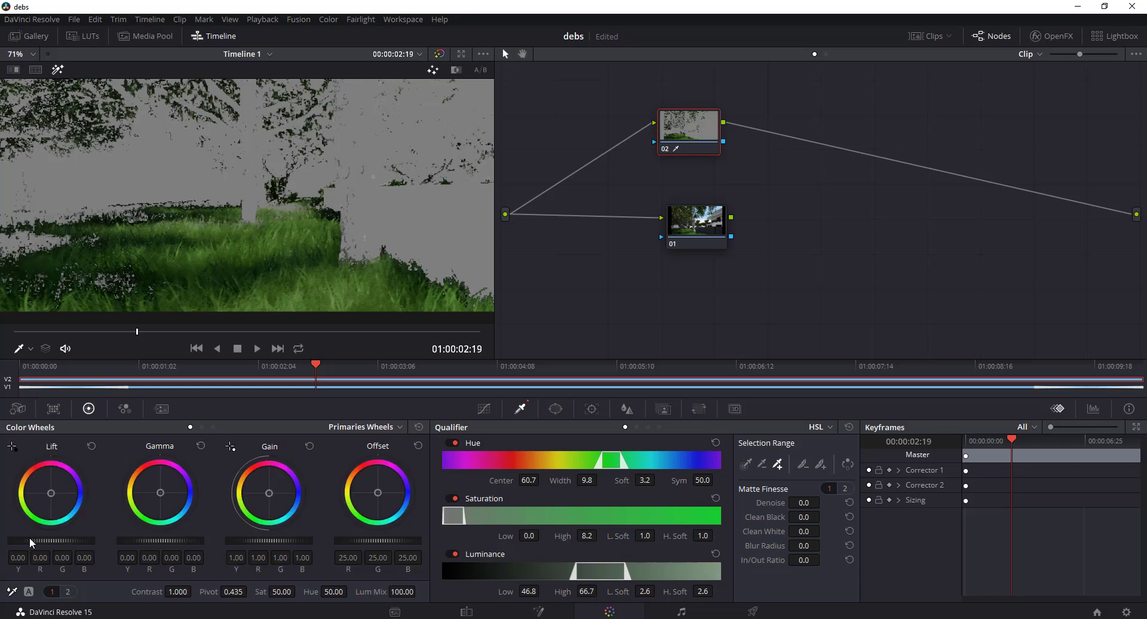
drag(54, 499, 42, 494)
drag(158, 540, 156, 540)
drag(385, 502, 355, 492)
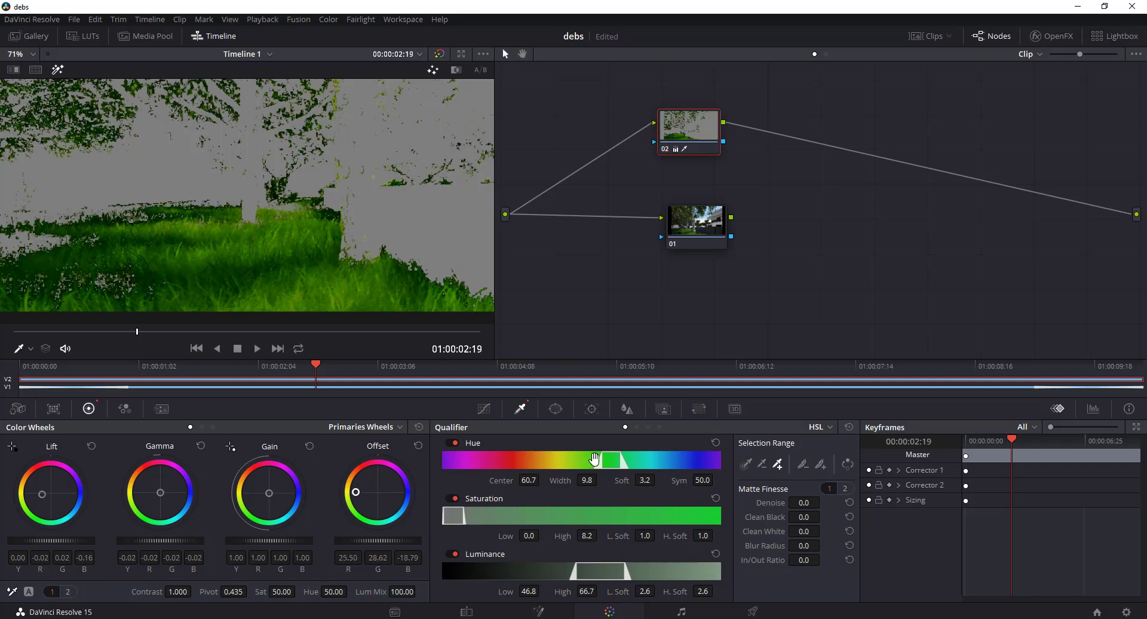
- Raise the green range of node 02's Hue Vs Sat curve to a saturation of 1.46
click(484, 409)
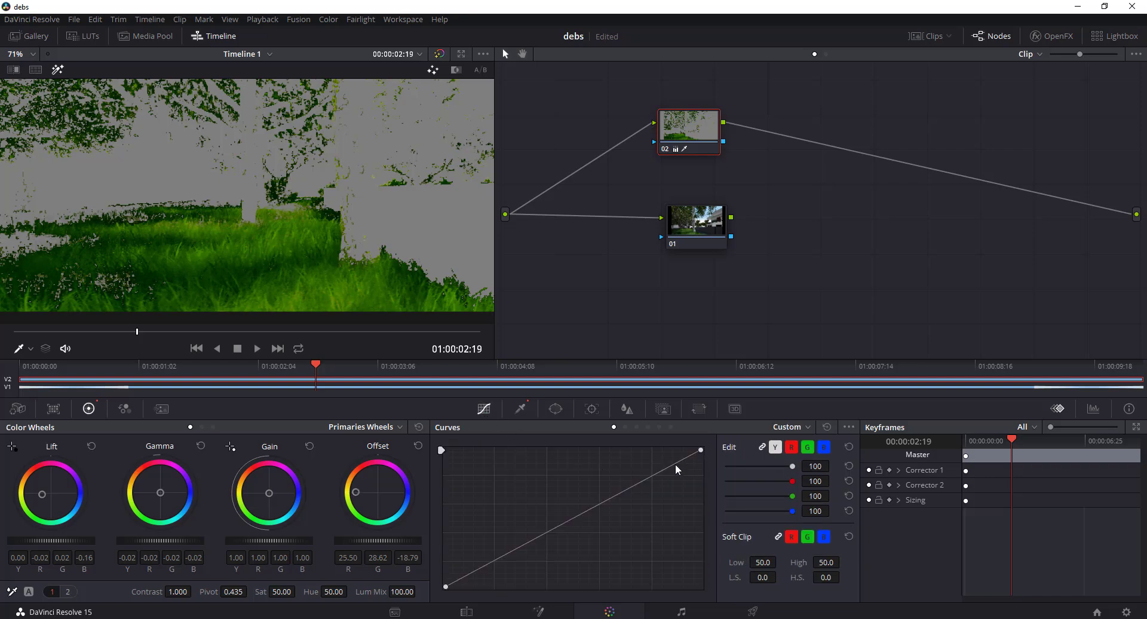
click(627, 428)
click(637, 428)
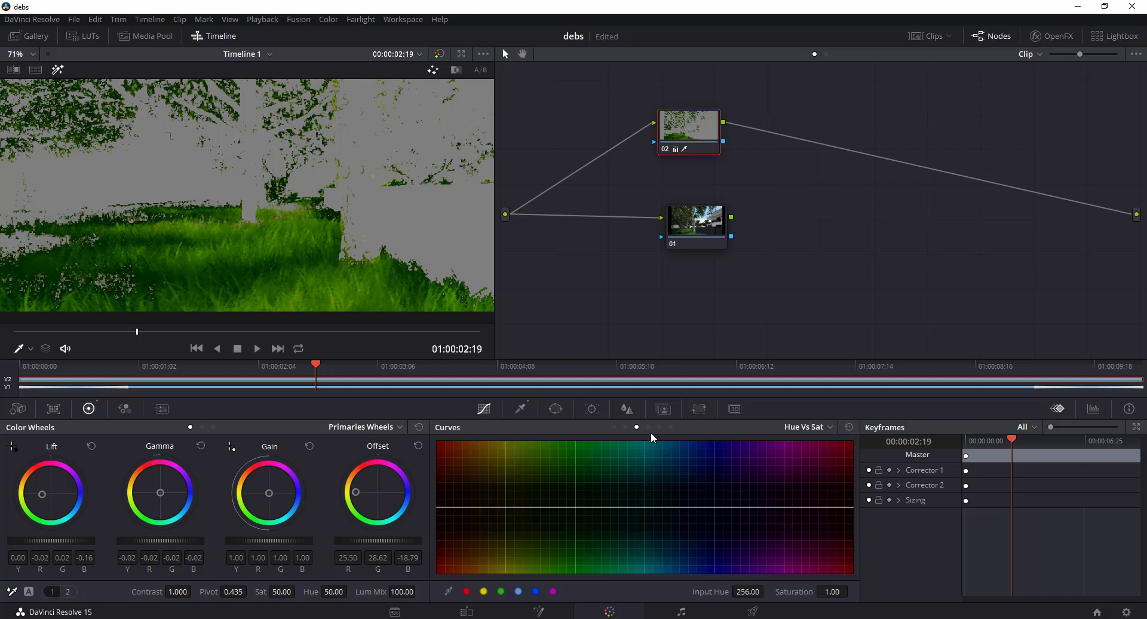
click(649, 428)
click(659, 428)
click(671, 428)
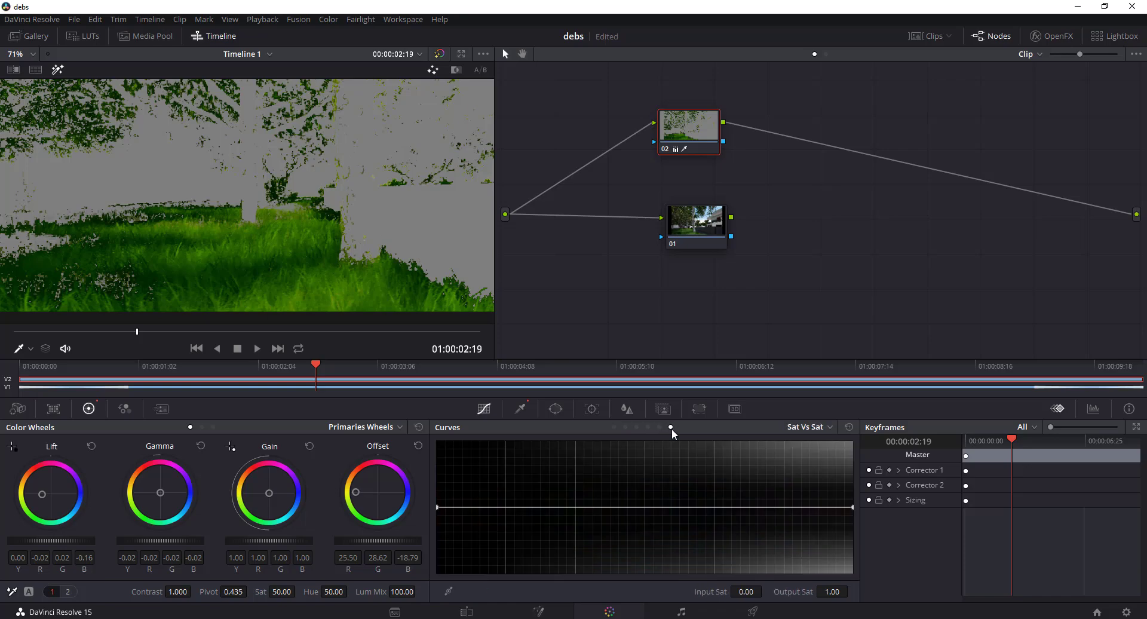
click(614, 428)
click(625, 428)
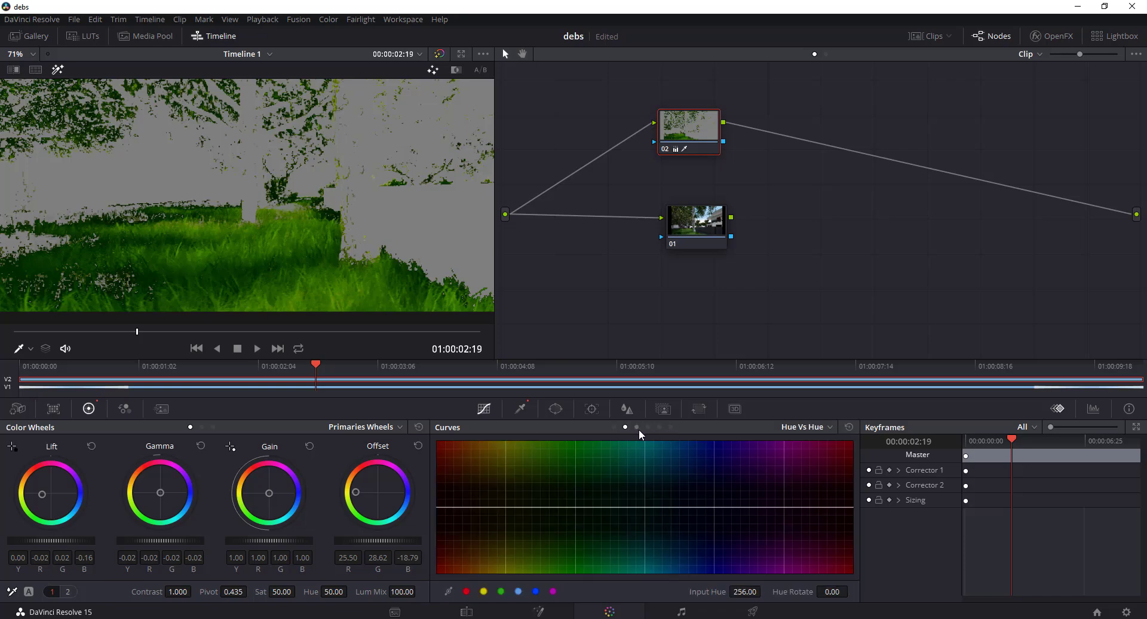
click(638, 428)
drag(560, 509, 568, 481)
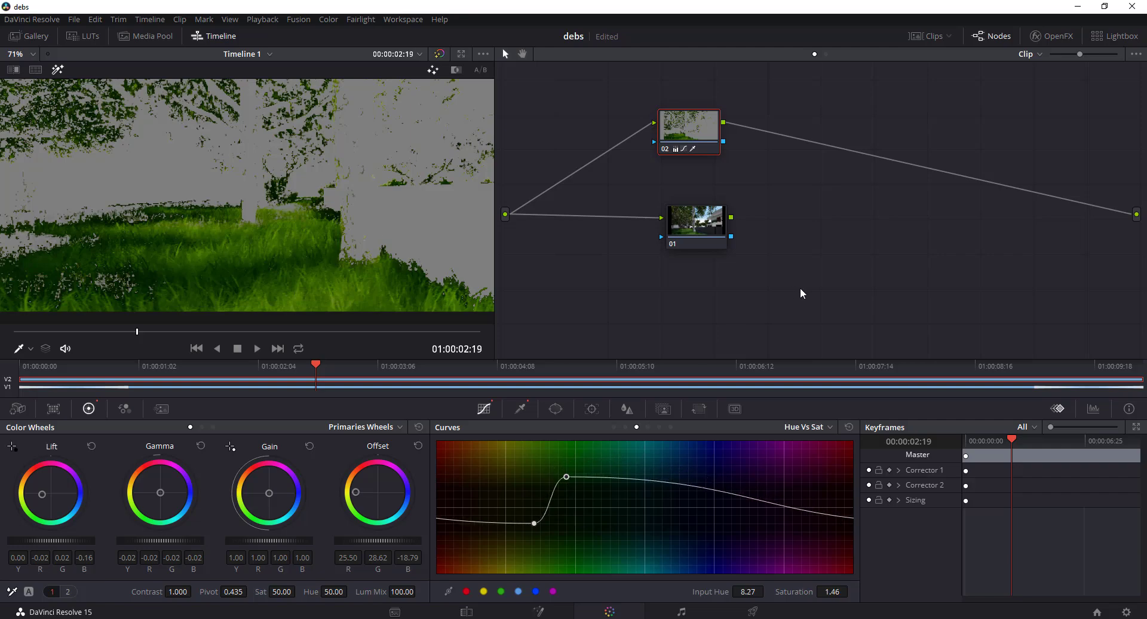
- Add a Layer Mixer beside nodes 02 and 01, and turn off Highlight with node 02 selected
scroll(772, 315, up, 2)
scroll(773, 315, right, 2)
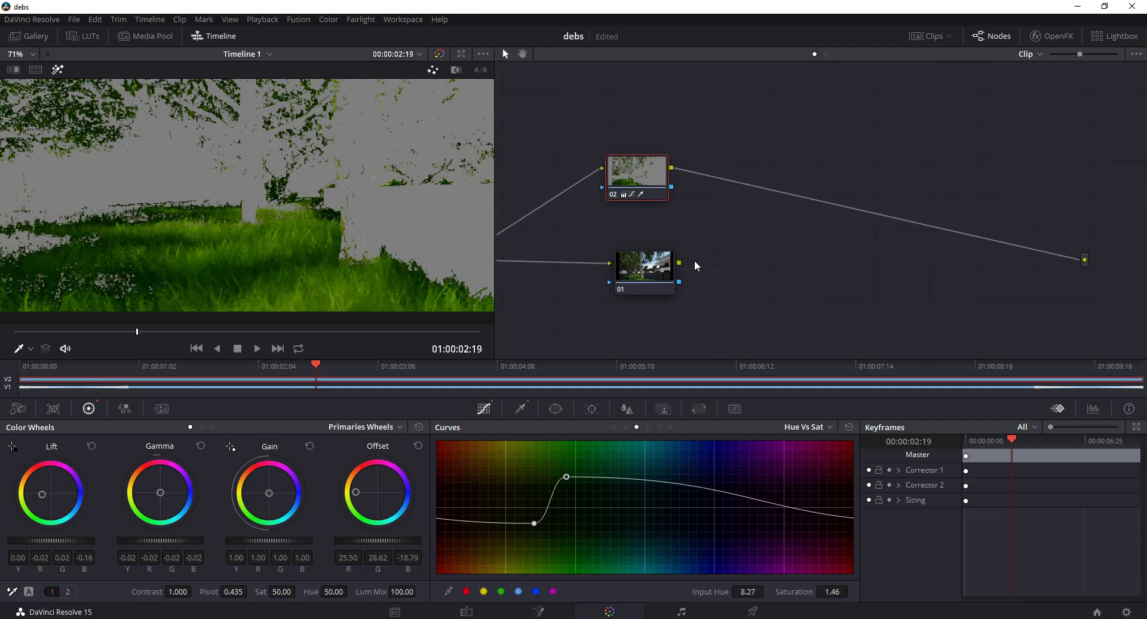
right_click(708, 214)
mouse_move(751, 237)
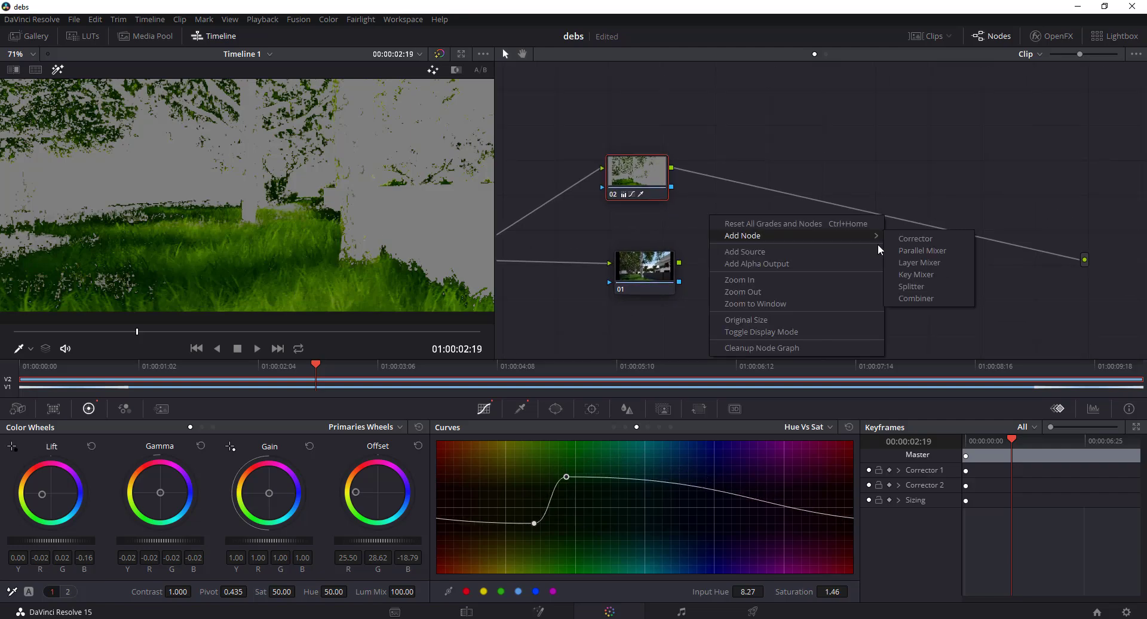
click(925, 263)
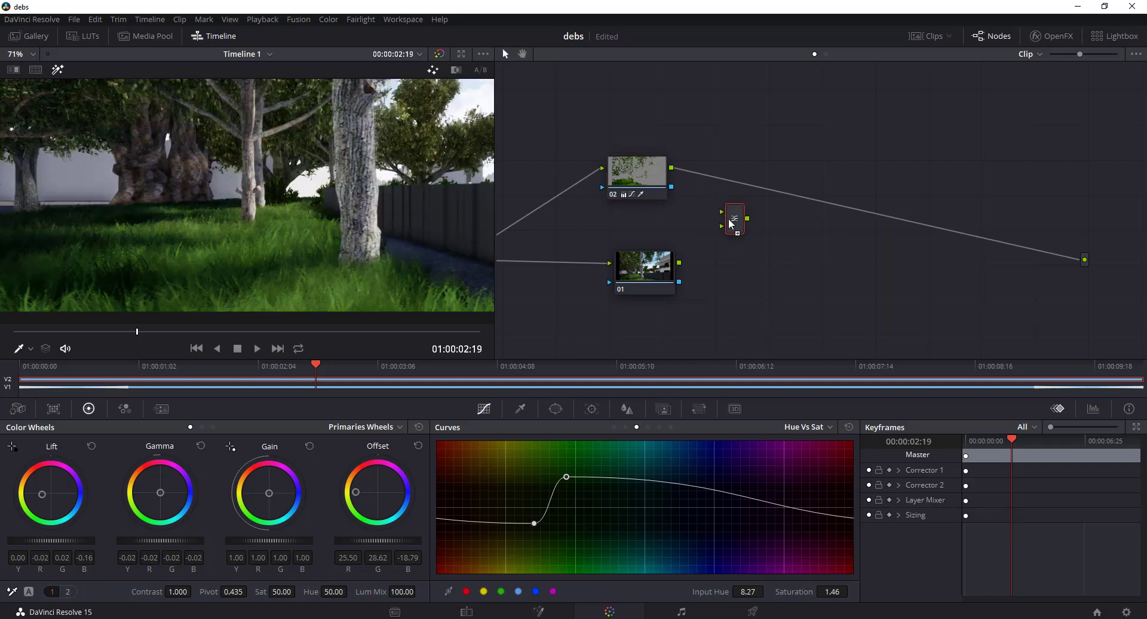
drag(731, 225, 717, 220)
click(634, 174)
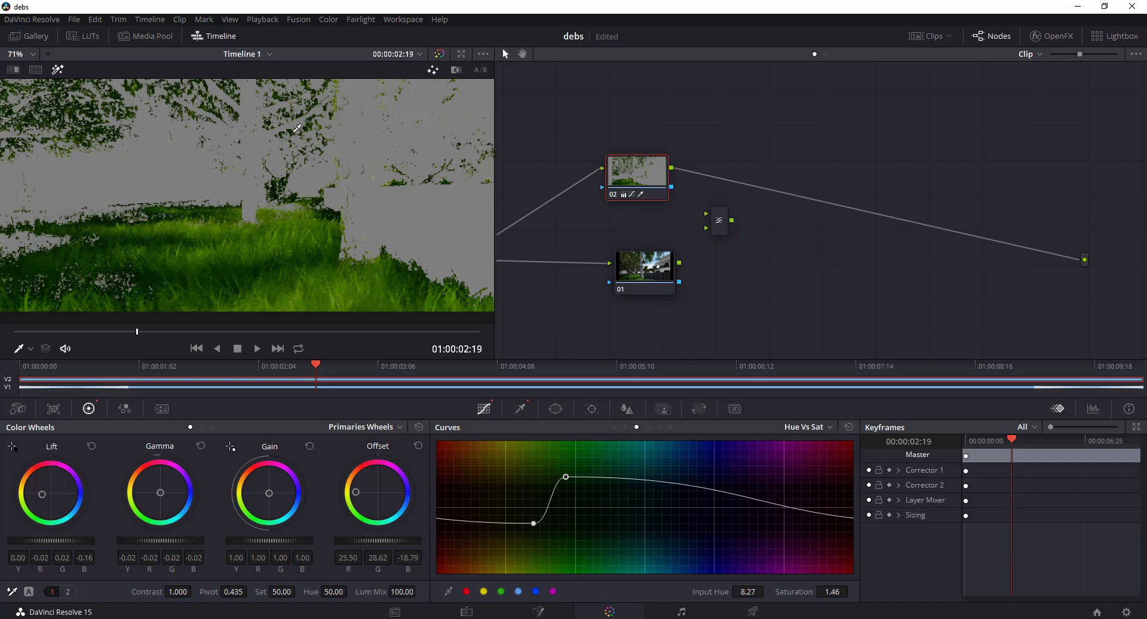
click(58, 70)
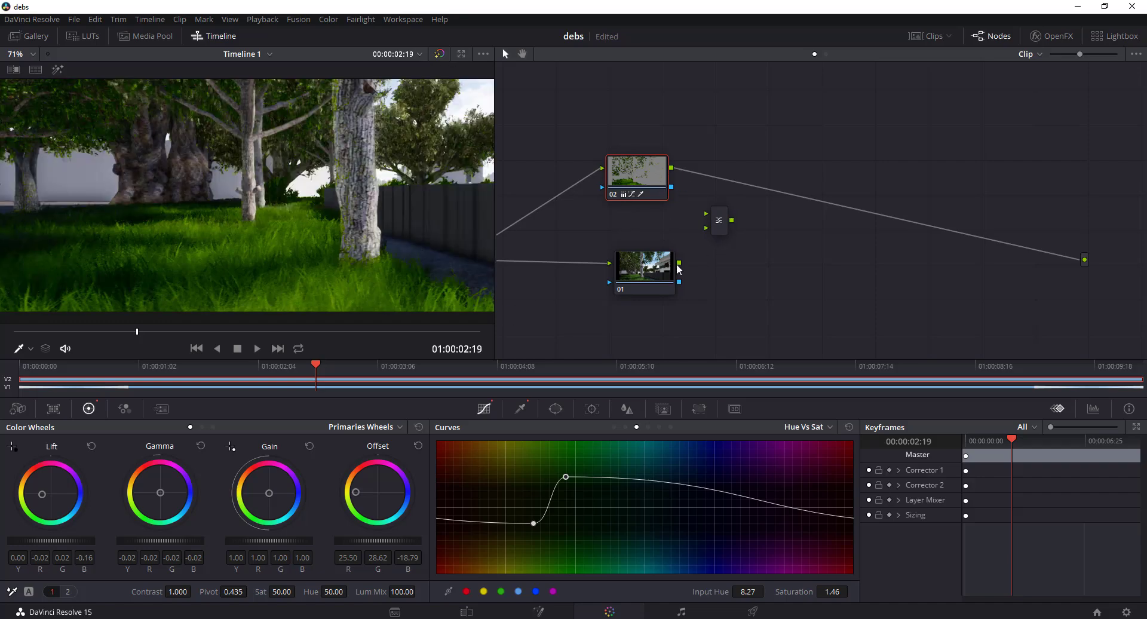
- Connect the outputs of nodes 01 and 02 to the Layer Mixer and route the mixer's output to the final output
drag(678, 265, 708, 214)
drag(672, 170, 710, 232)
click(721, 225)
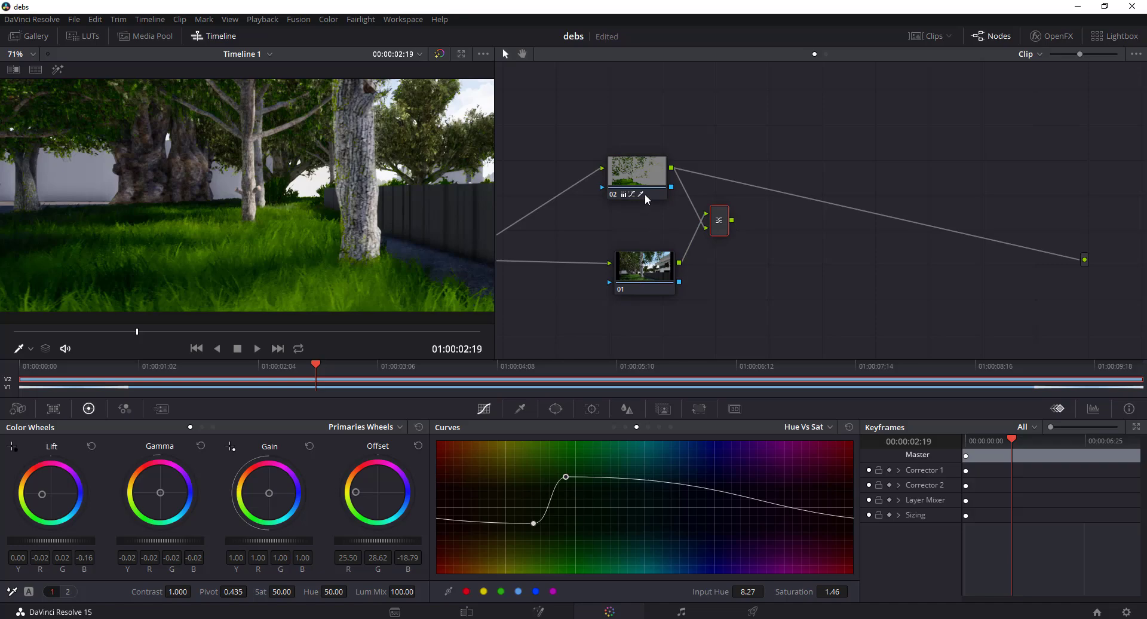
drag(732, 219, 1084, 258)
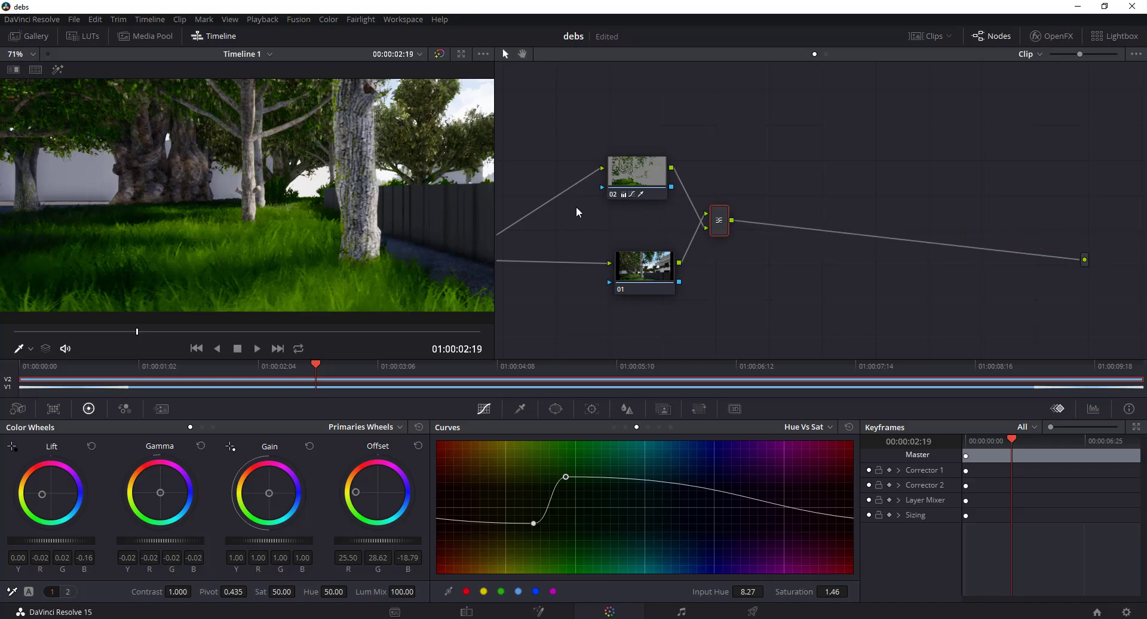
- Rearrange the node graph so that node 01 sits above node 02, both feeding into the Layer Mixer
click(622, 170)
drag(647, 182, 659, 336)
drag(644, 269, 629, 154)
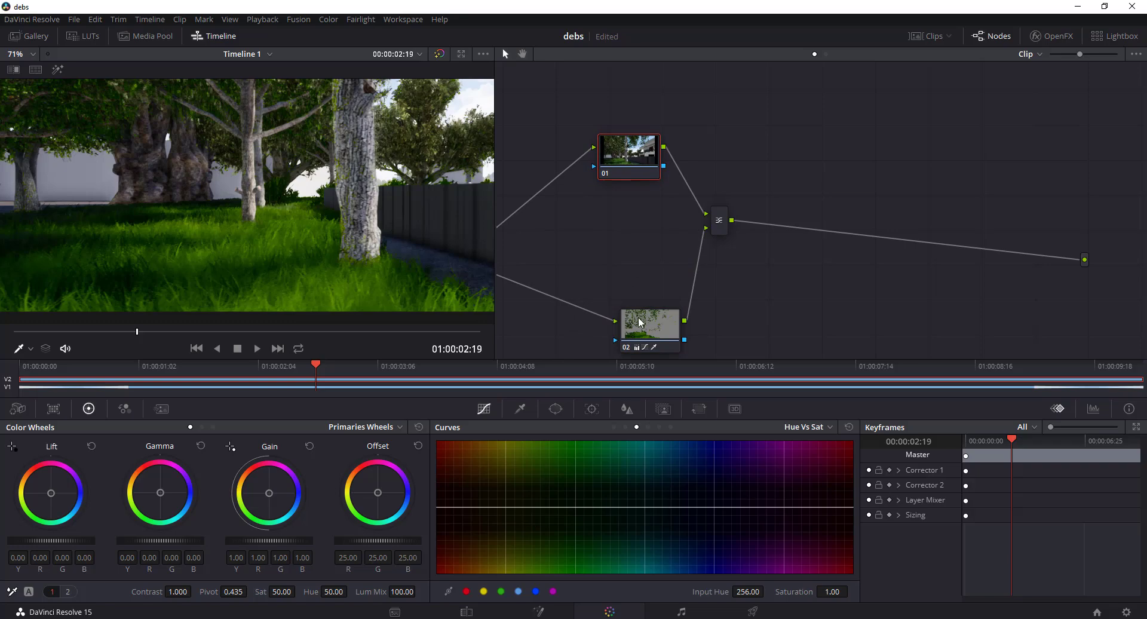
drag(641, 322, 621, 264)
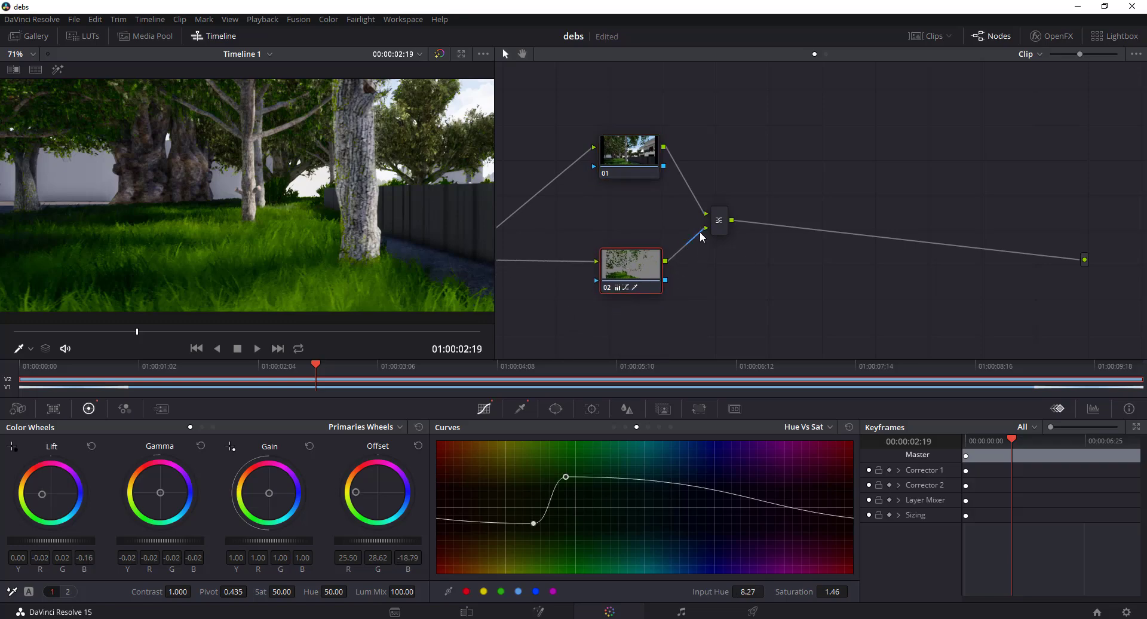
drag(700, 237, 705, 227)
mouse_move(632, 271)
mouse_down()
mouse_move(612, 256)
mouse_move(626, 260)
mouse_up()
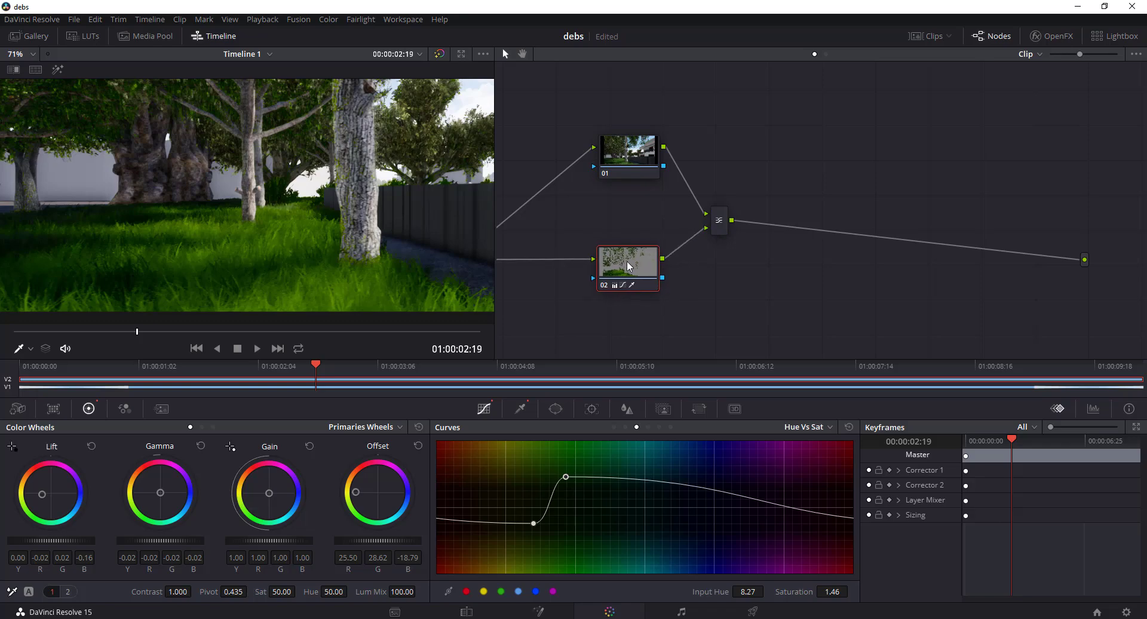
mouse_move(635, 161)
mouse_down()
mouse_move(619, 129)
mouse_move(590, 168)
mouse_move(621, 179)
mouse_up()
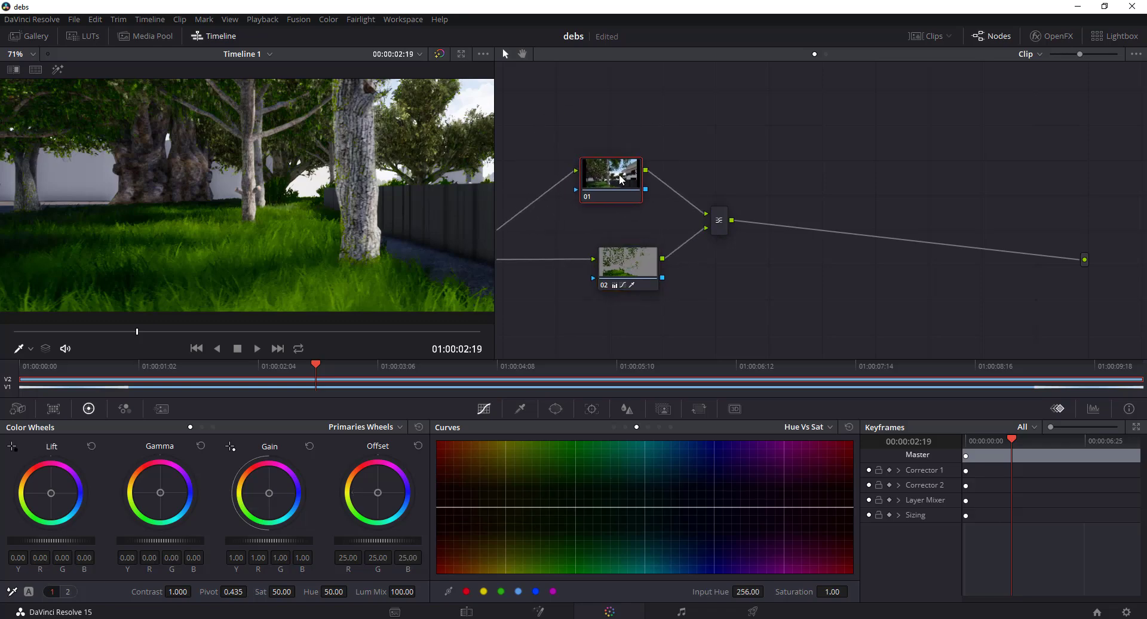
- On node 02, set the lower Hue Vs Sat point to saturation 0.98 and push the Gamma wheel strongly toward blue
click(640, 262)
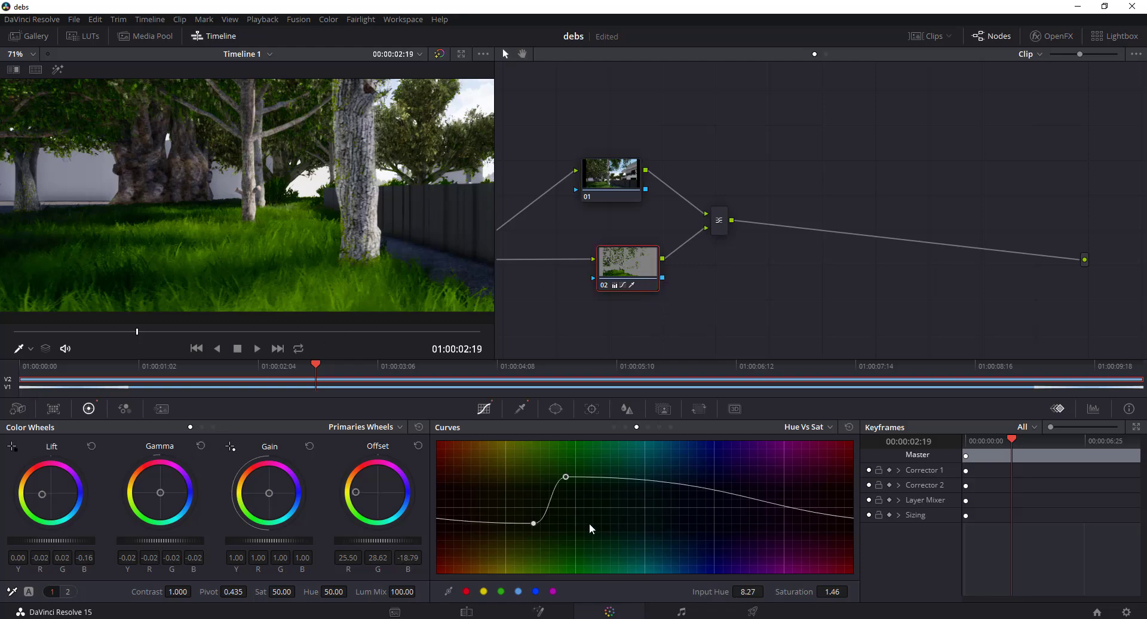
drag(533, 524, 529, 509)
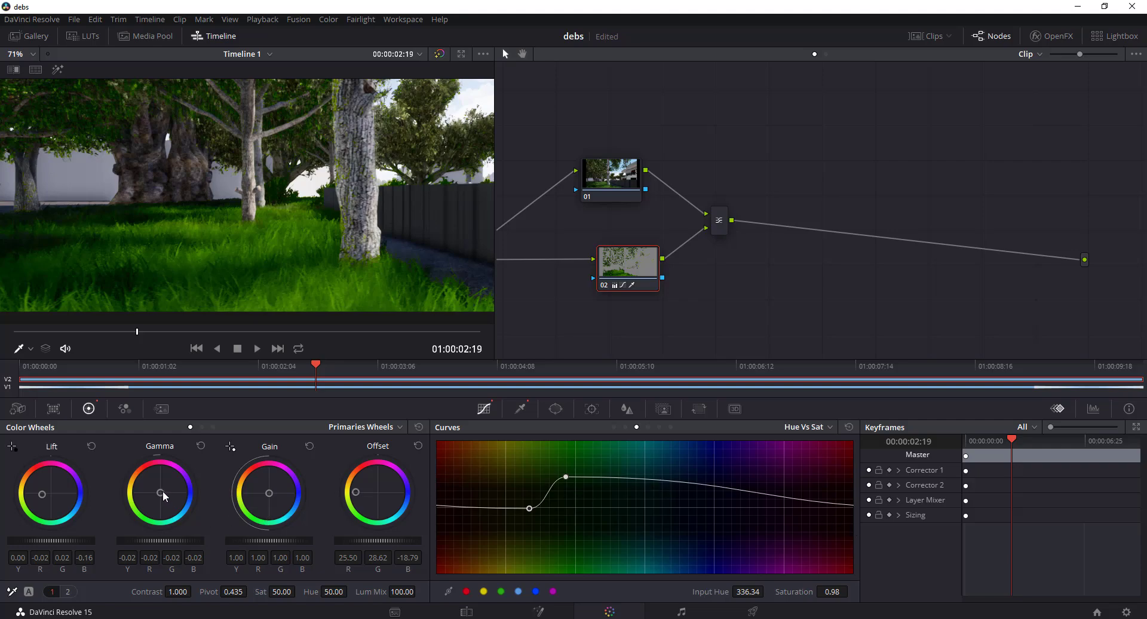
drag(162, 490, 192, 486)
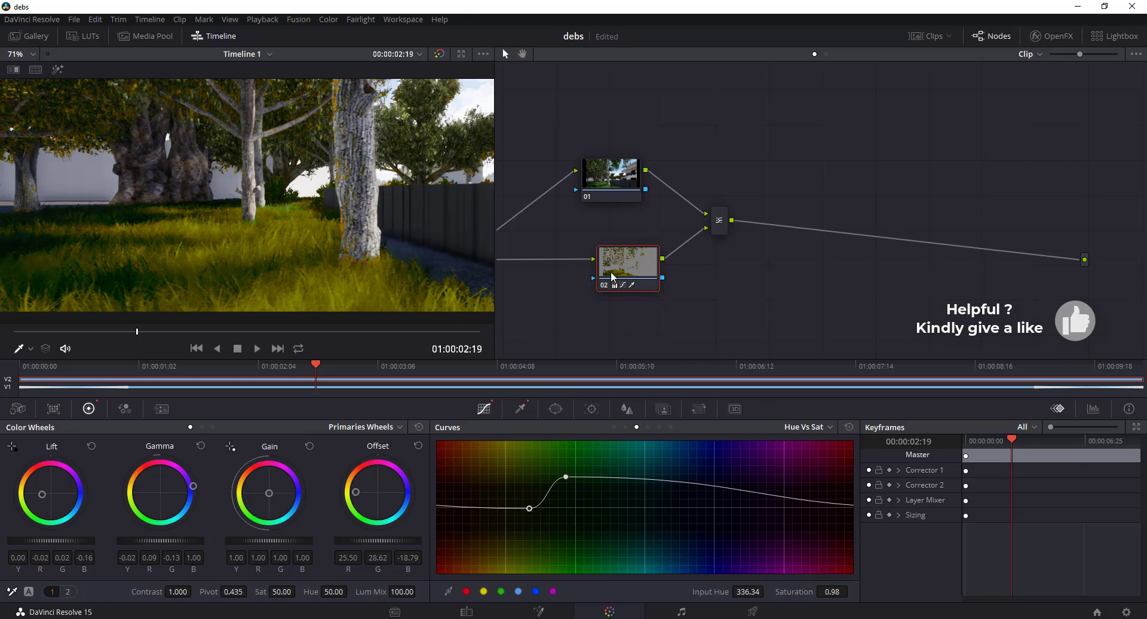
- Refine node 02's highlighted qualifier selection, setting Denoise to 0.0 and the Luminance High to 59.0
drag(622, 269, 603, 262)
drag(632, 180, 633, 196)
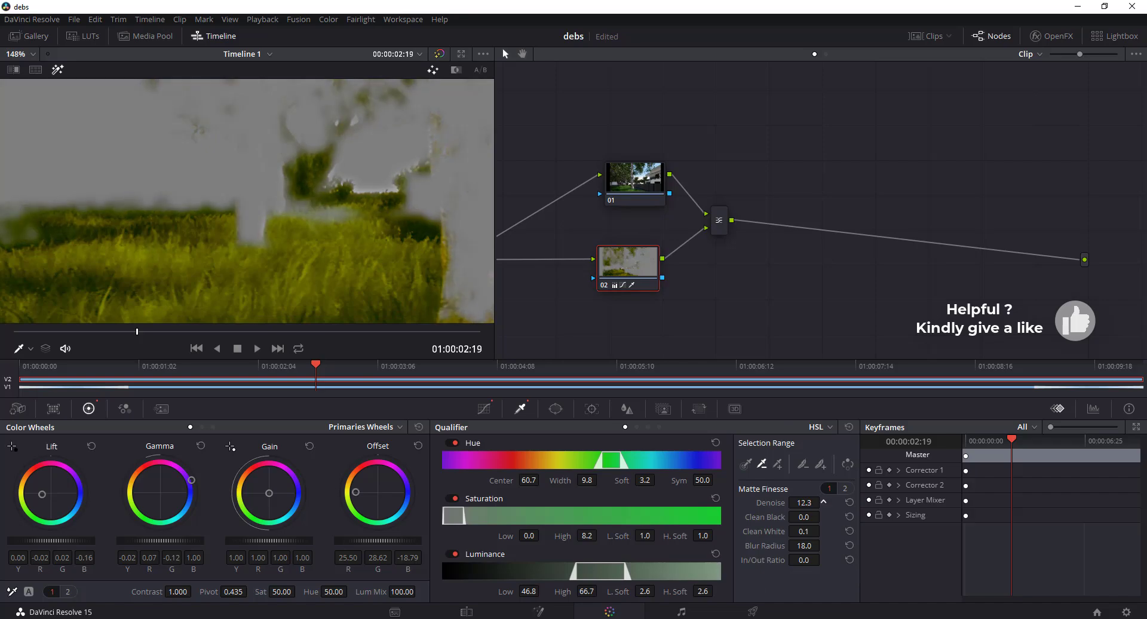
scroll(824, 502, down, 10)
scroll(824, 502, down, 10)
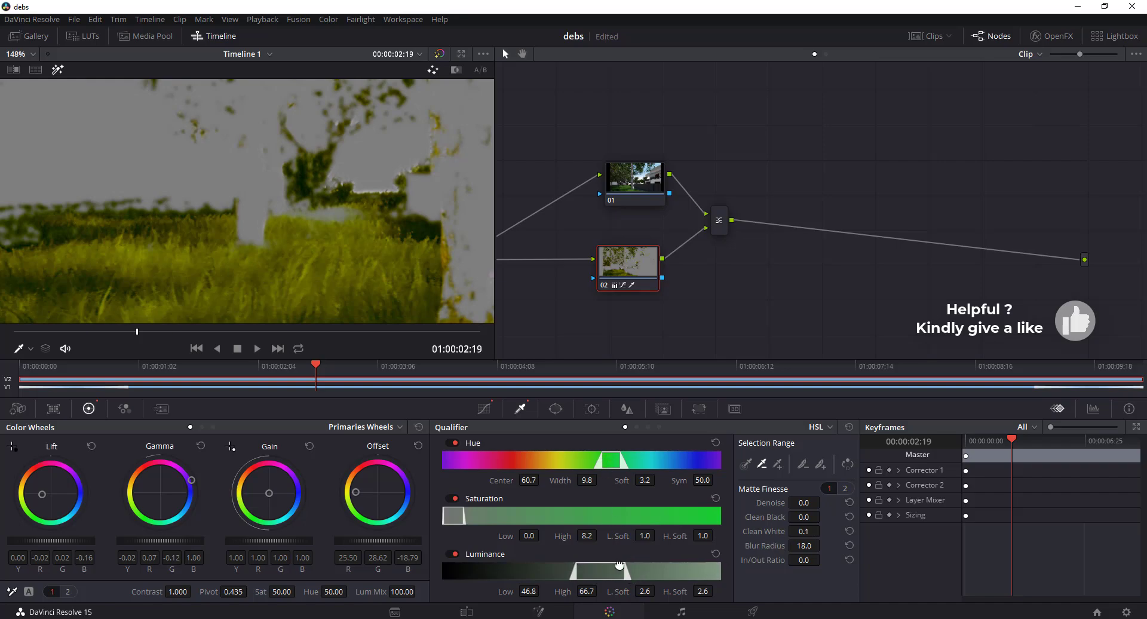
mouse_move(627, 571)
mouse_down()
mouse_move(591, 570)
mouse_move(606, 568)
mouse_up()
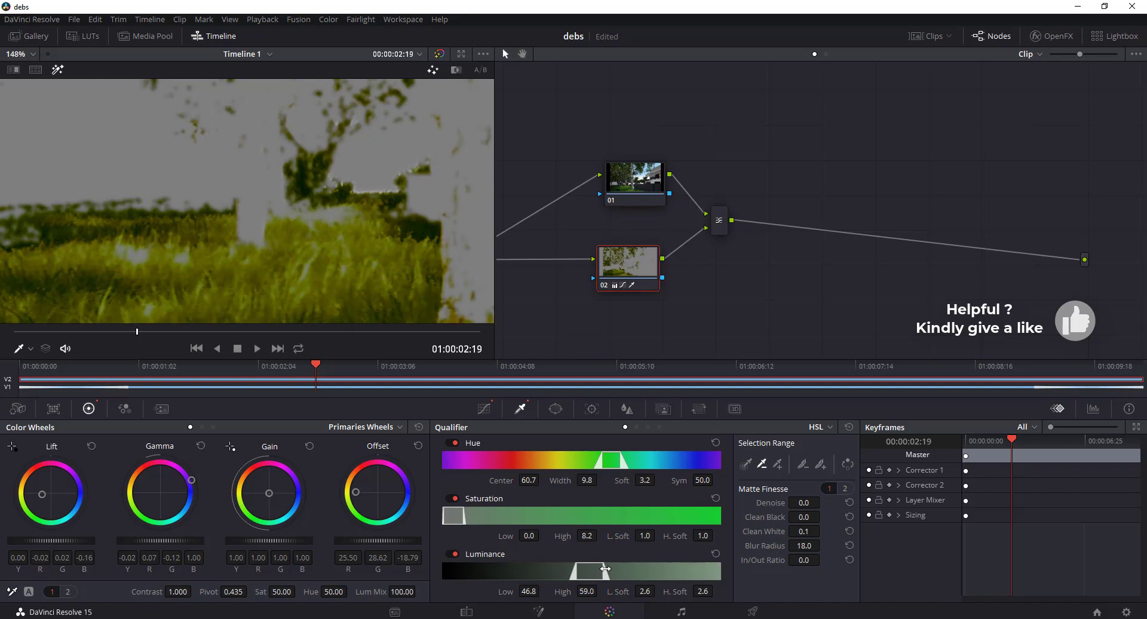
- Compare the Layer Mixer's output with node 02's highlighted selection, and turn off Highlight with node 02 selected
click(720, 221)
scroll(401, 198, down, 5)
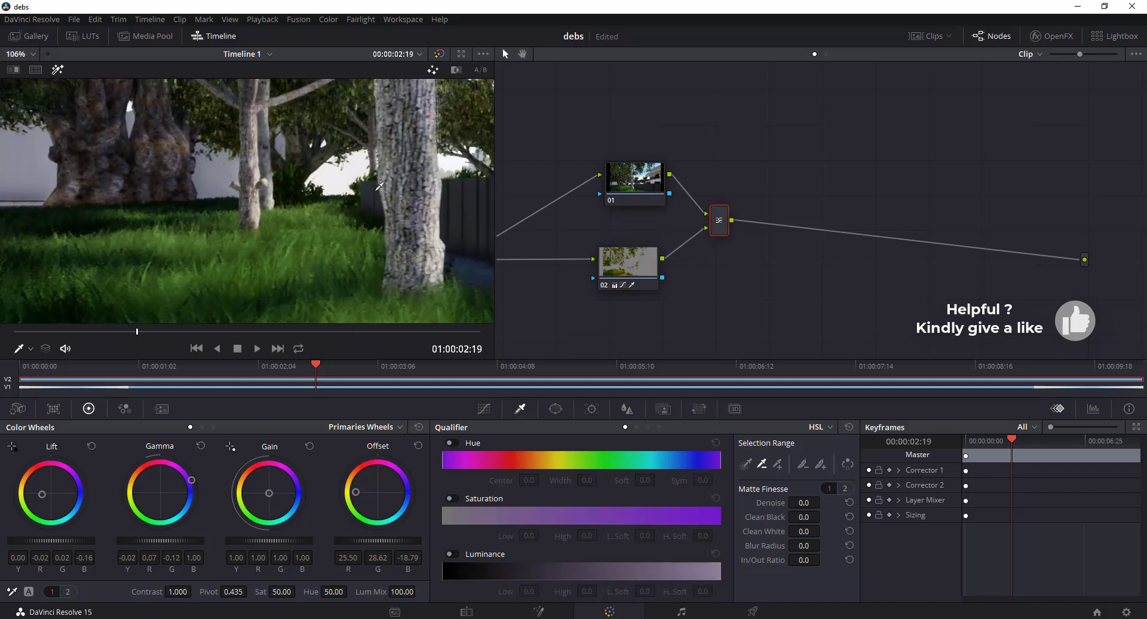
scroll(401, 198, up, 1)
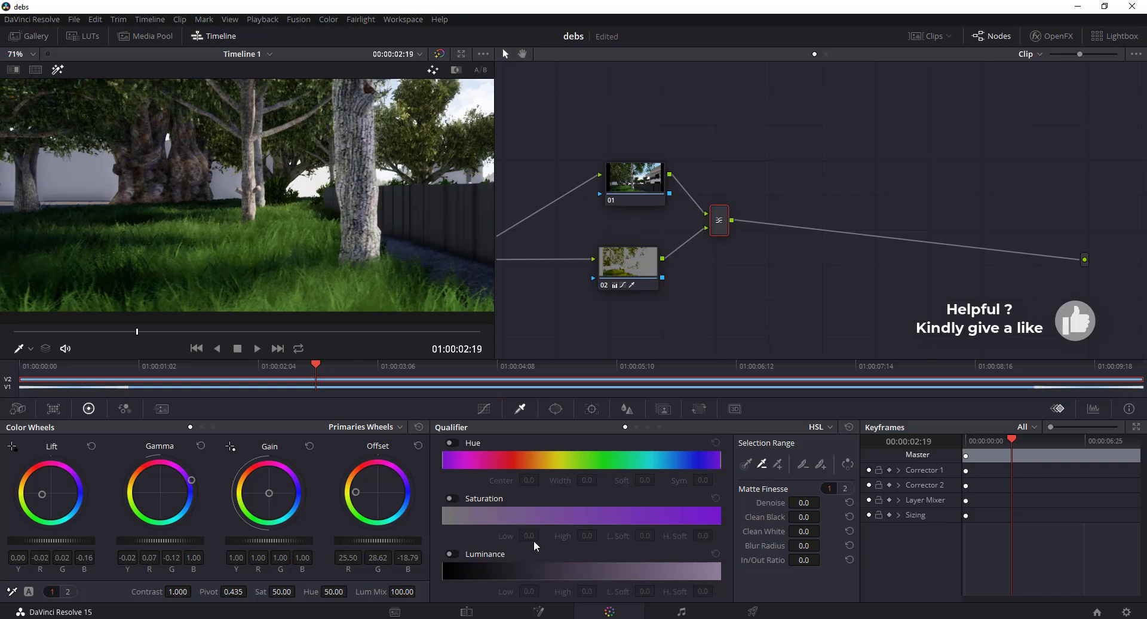
click(634, 268)
mouse_move(640, 264)
mouse_down()
mouse_move(655, 304)
mouse_move(647, 271)
mouse_up()
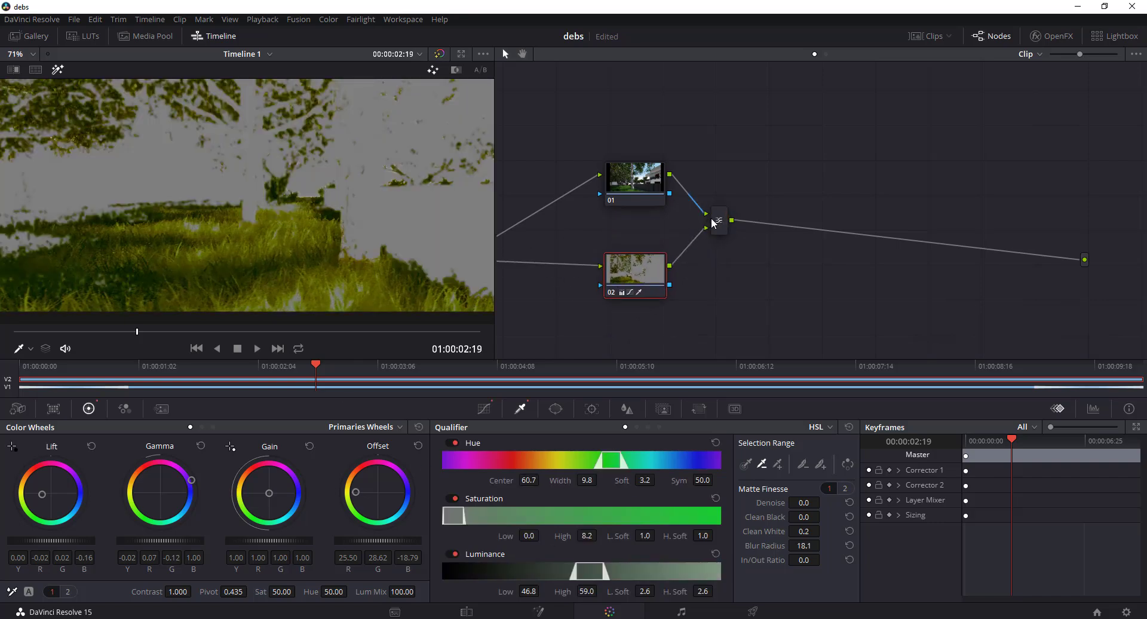
click(714, 224)
click(623, 264)
click(58, 70)
mouse_move(607, 274)
mouse_down()
mouse_move(561, 282)
mouse_move(588, 265)
mouse_up()
- Regrade node 02 toward green with Gamma at 0.02, -0.06, 0.02, -0.05 and Lift at 0.03, 0.01, 0.05, -0.12
drag(191, 479, 155, 500)
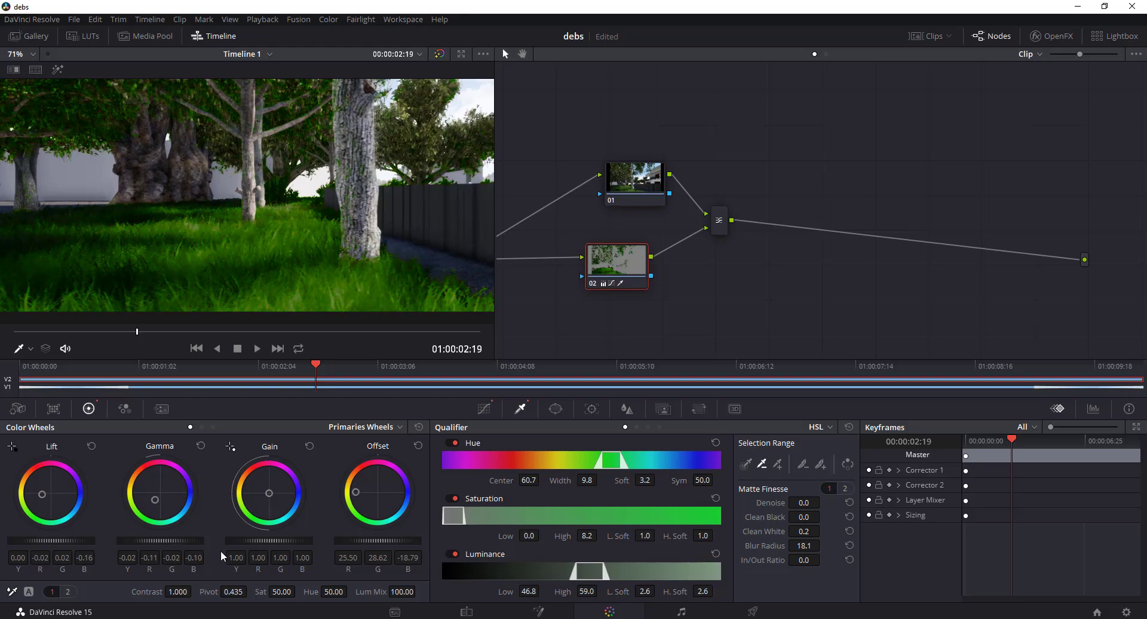
drag(137, 536, 160, 536)
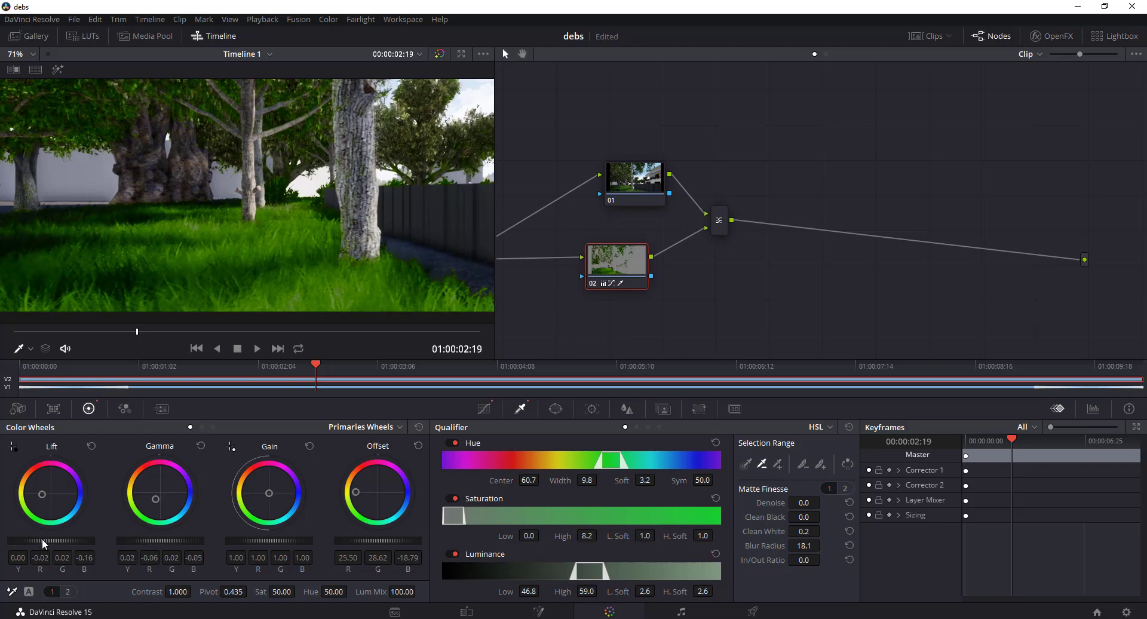
drag(42, 539, 51, 538)
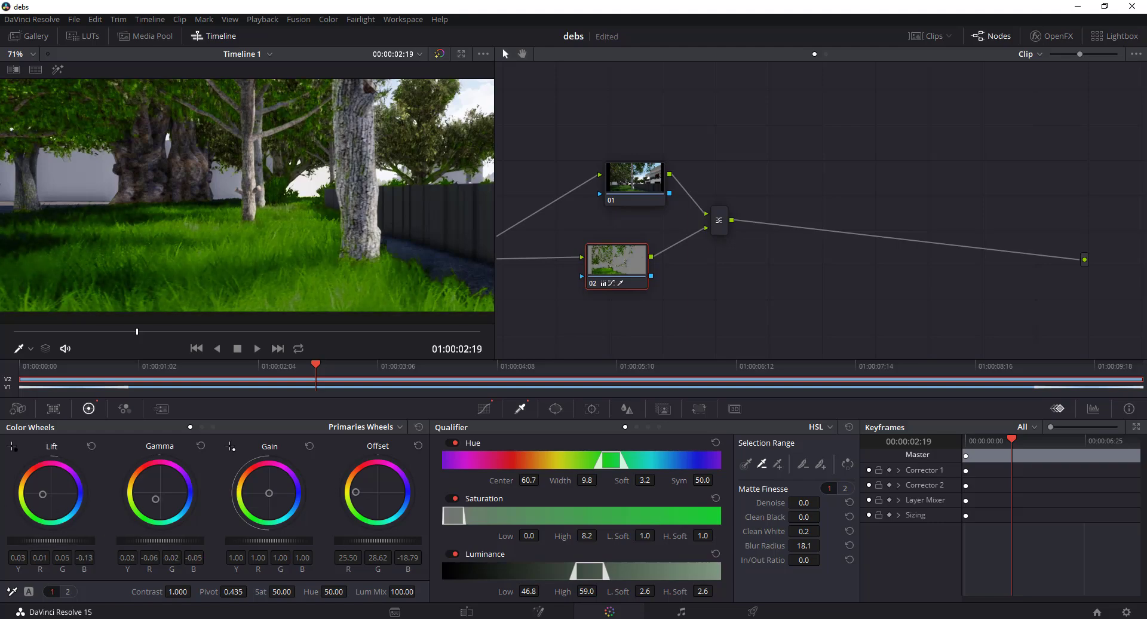
- Play the graded clip, and replay it from 01:00:01:03 to review the grass in motion
middle_drag(783, 246, 663, 282)
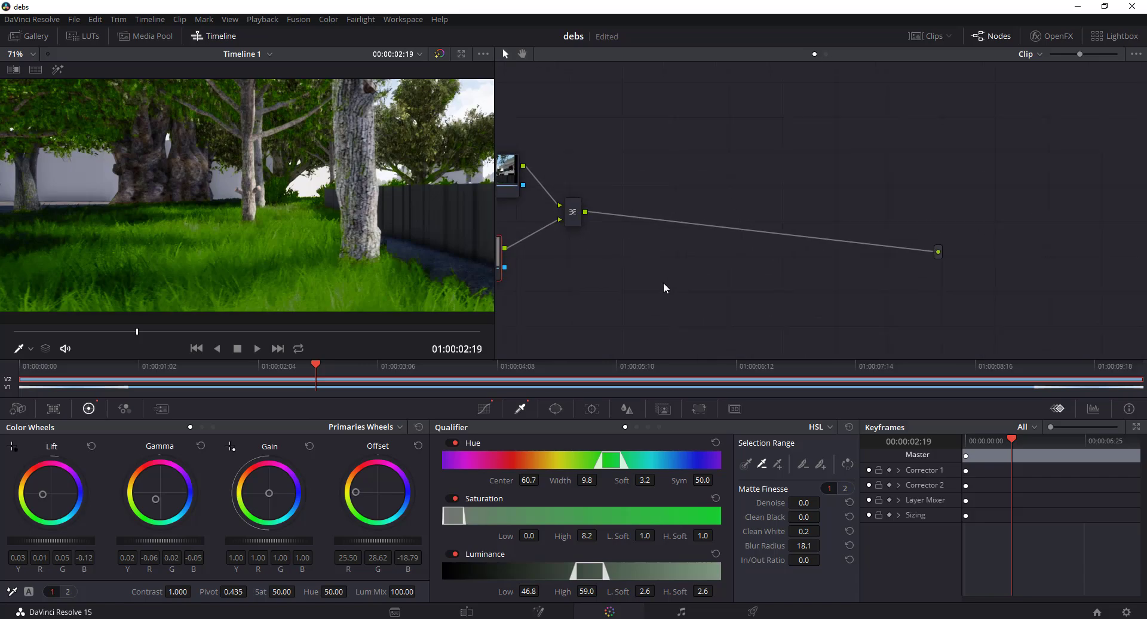
key(space)
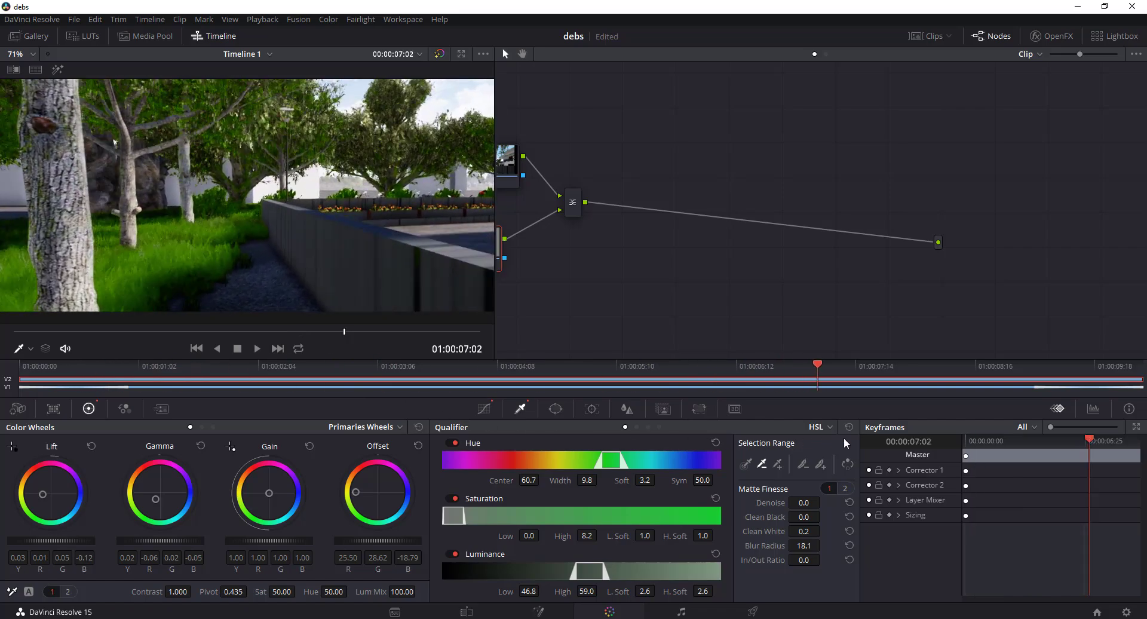
click(140, 383)
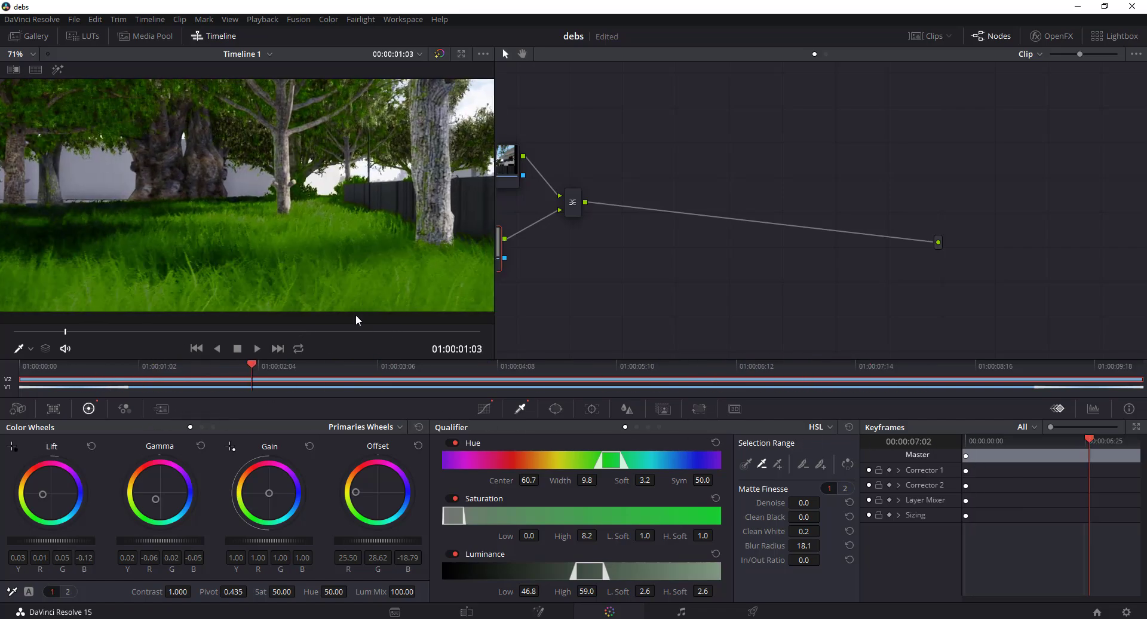
key(space)
- Toggle the grade bypass on and off repeatedly to compare the original frame with the graded grass
click(485, 54)
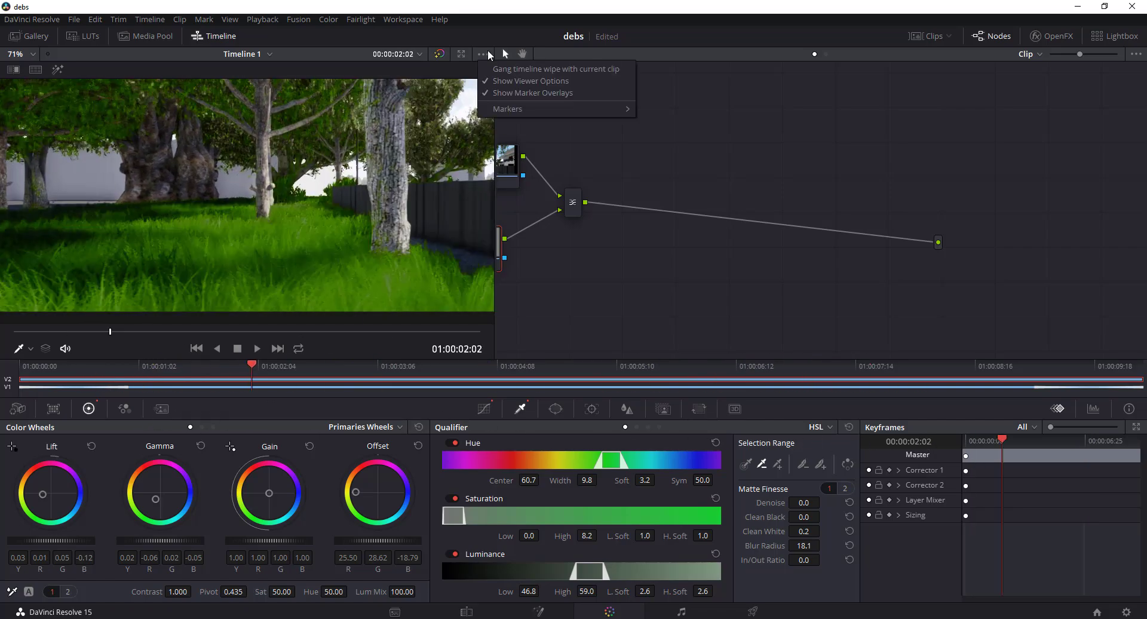
click(442, 53)
click(442, 53)
click(442, 52)
click(442, 53)
click(442, 52)
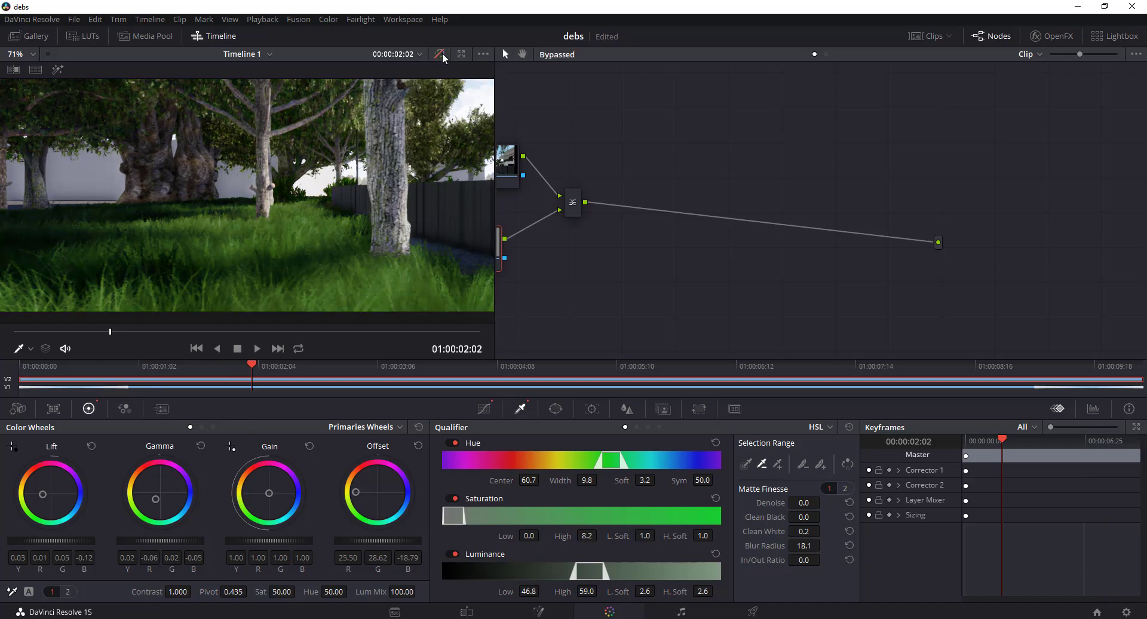
click(442, 53)
click(442, 52)
click(442, 53)
click(442, 52)
click(442, 52)
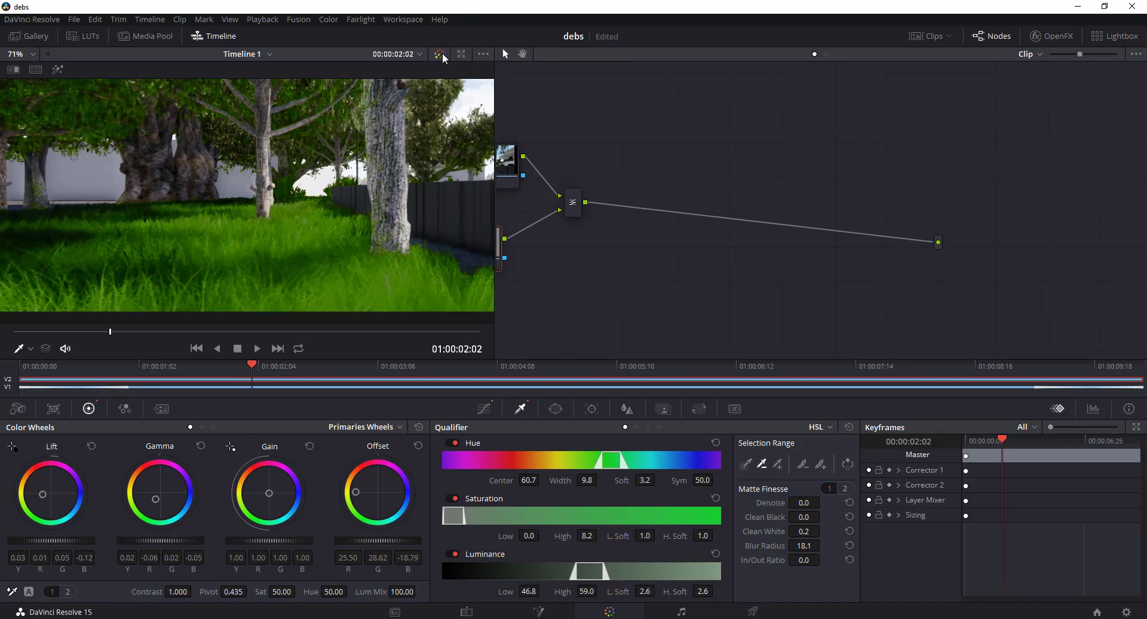
click(442, 52)
click(442, 52)
click(442, 52)
middle_drag(536, 248, 700, 276)
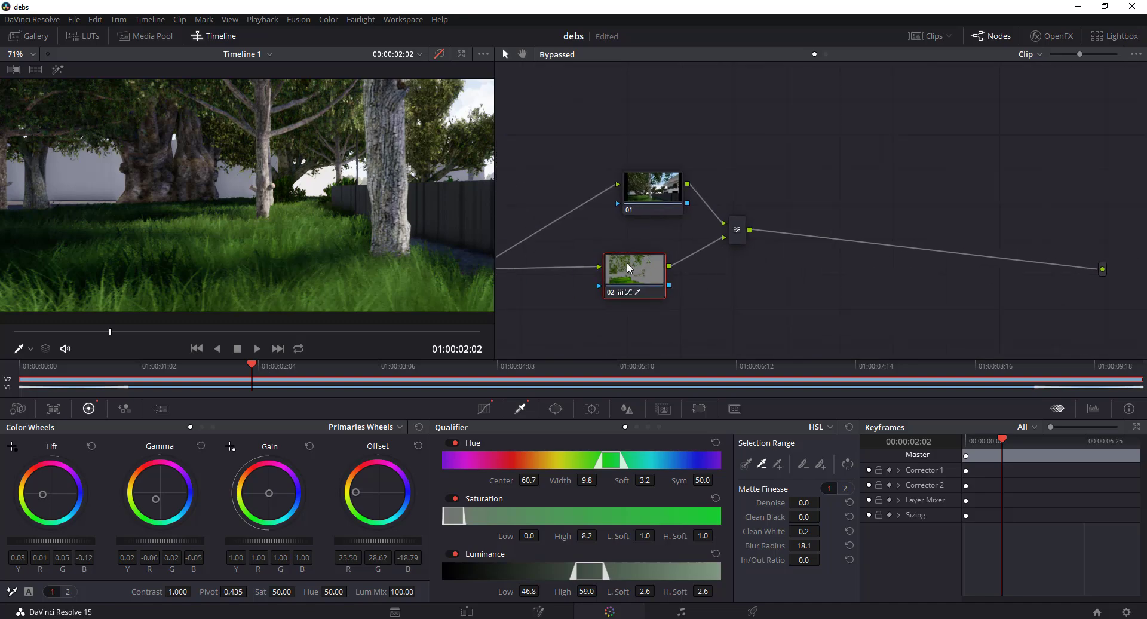
drag(613, 290, 654, 273)
click(441, 53)
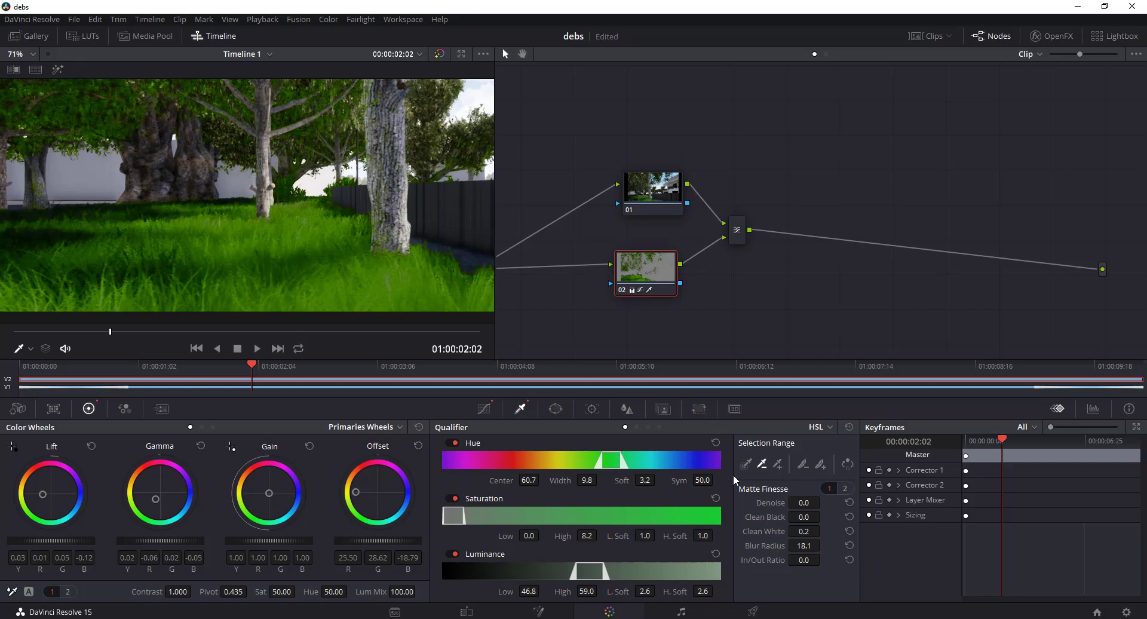
- Test Key Output gains of 1.677 and 0.699 on node 02, and return the gain to 0.999
click(663, 408)
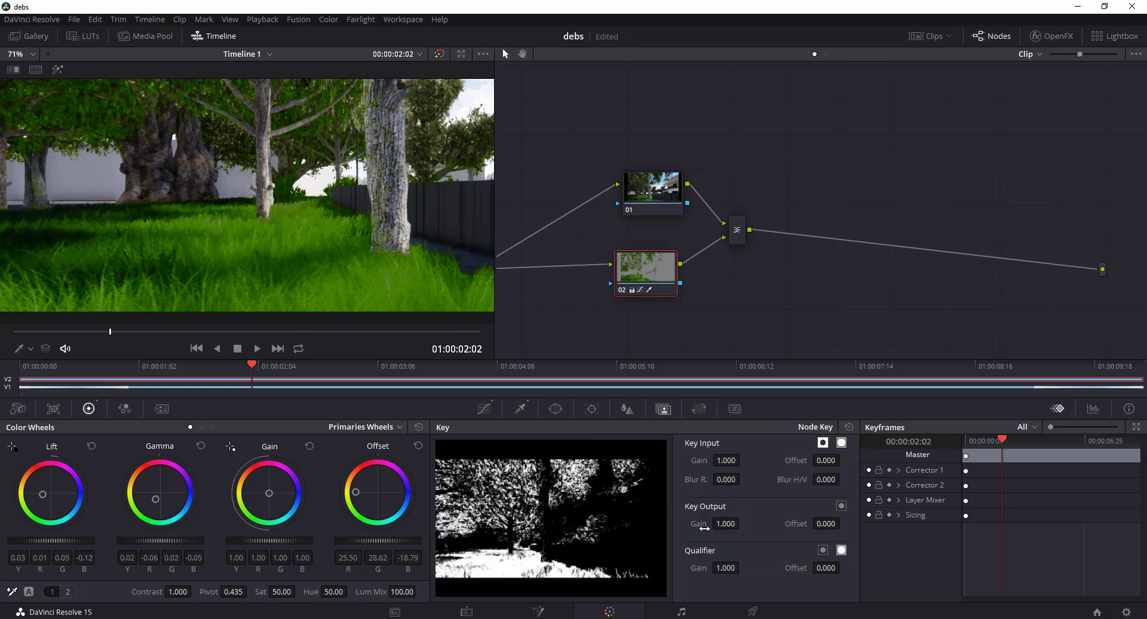
drag(702, 525, 743, 523)
drag(725, 524, 753, 528)
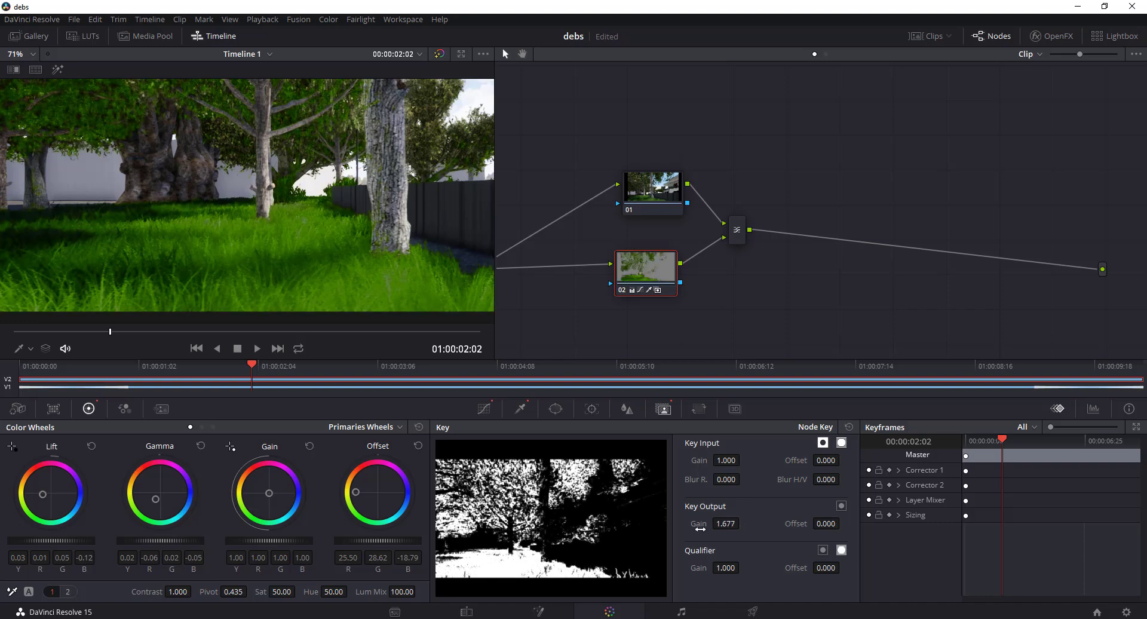
key(ctrl+z)
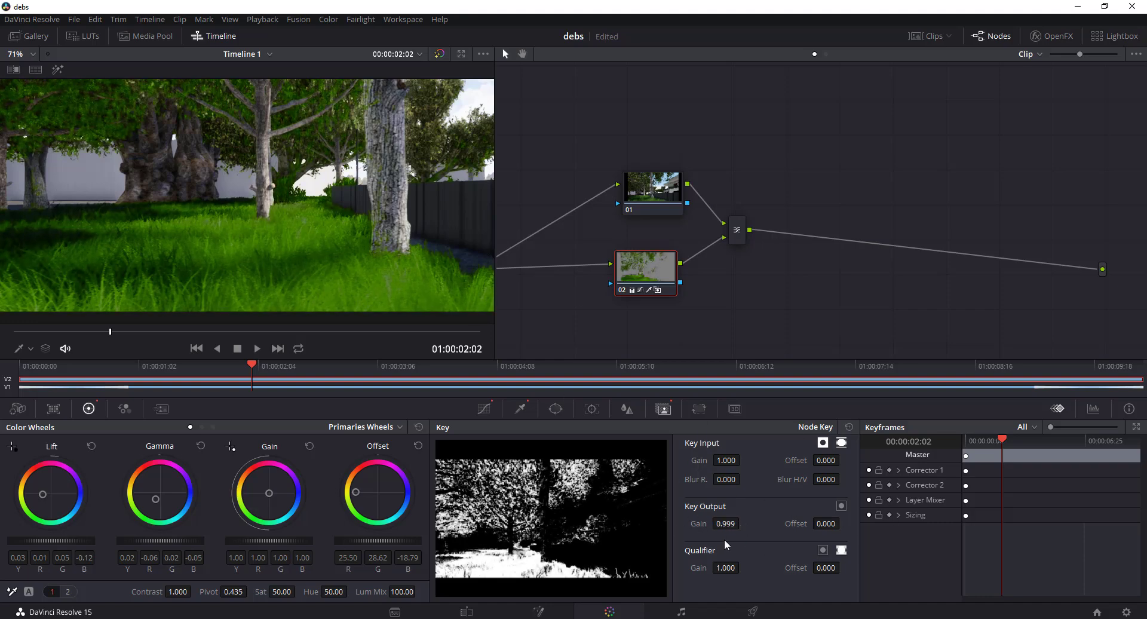
mouse_move(701, 525)
mouse_down()
mouse_move(687, 526)
mouse_move(705, 531)
mouse_up()
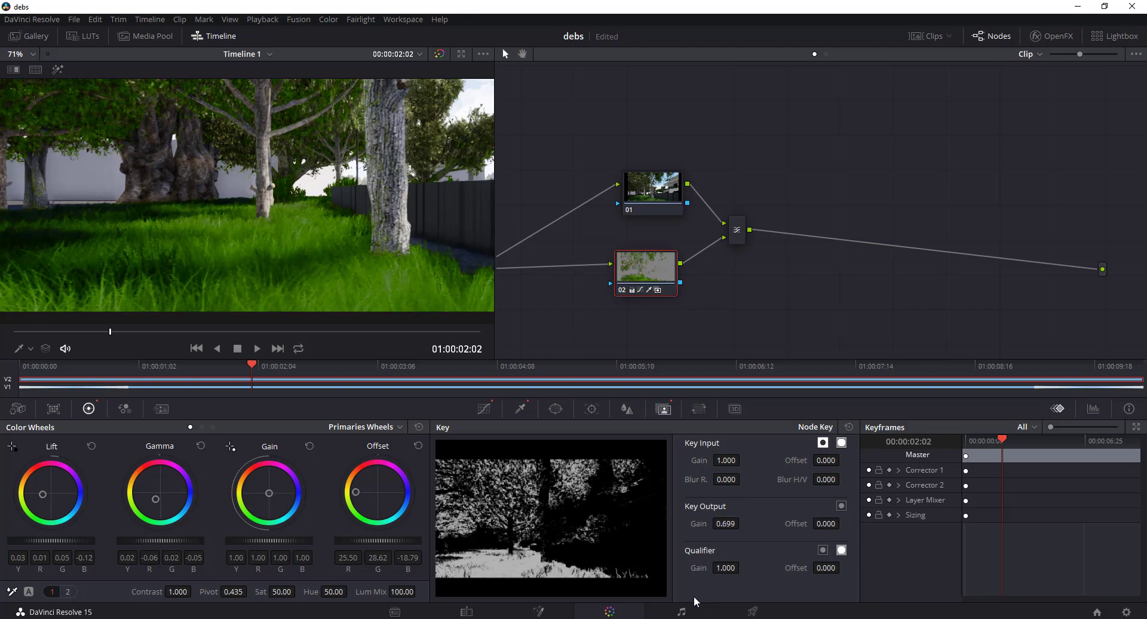
key(ctrl+z)
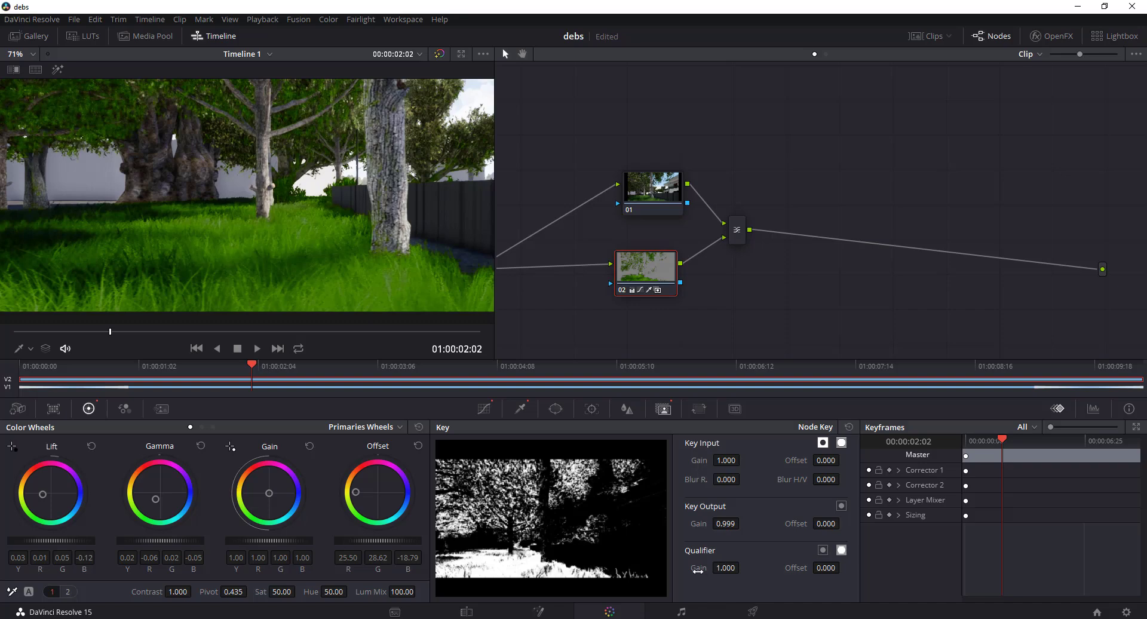
- Set node 02's Qualifier key gain to 0.904 and move the playhead to 01:00:02:11
drag(698, 570, 742, 567)
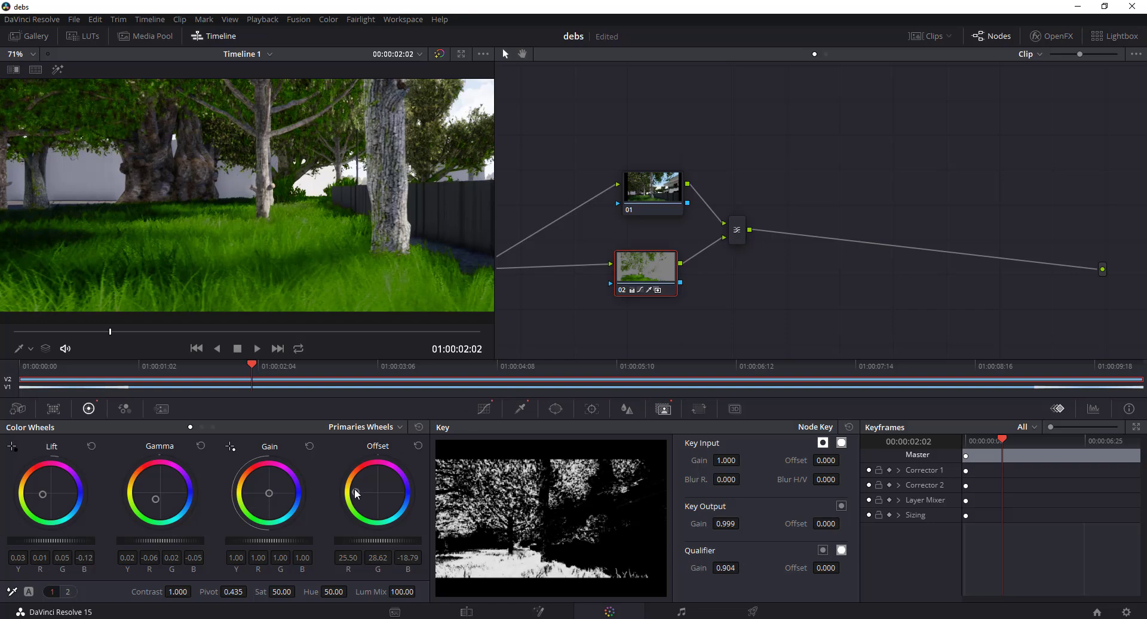
scroll(352, 233, down, 1)
drag(252, 371, 291, 383)
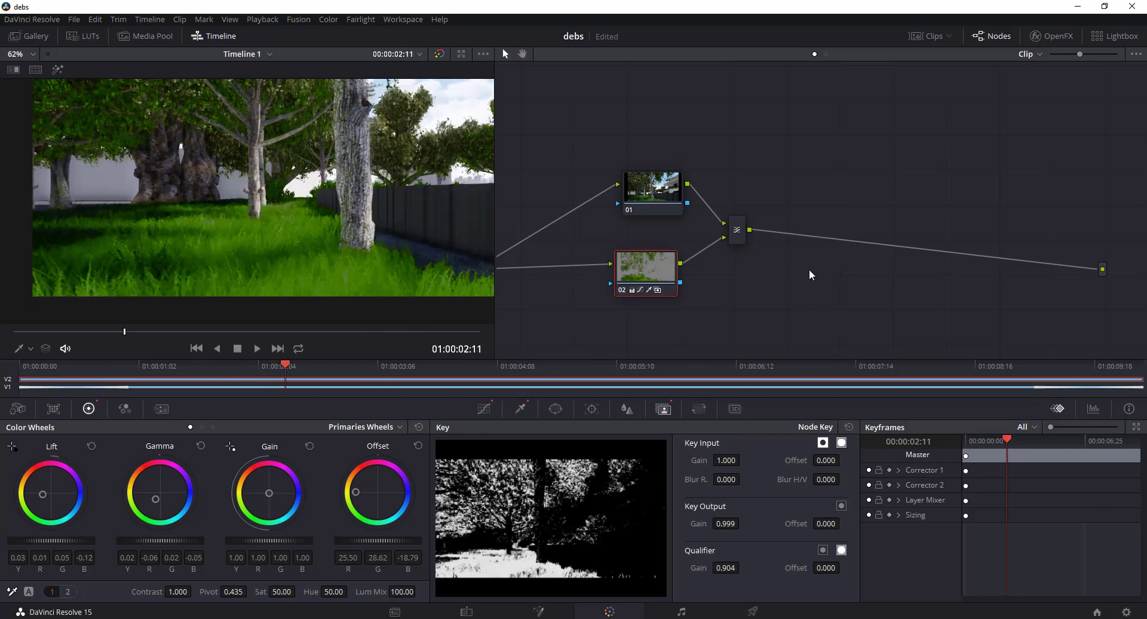
right_click(825, 193)
mouse_move(893, 209)
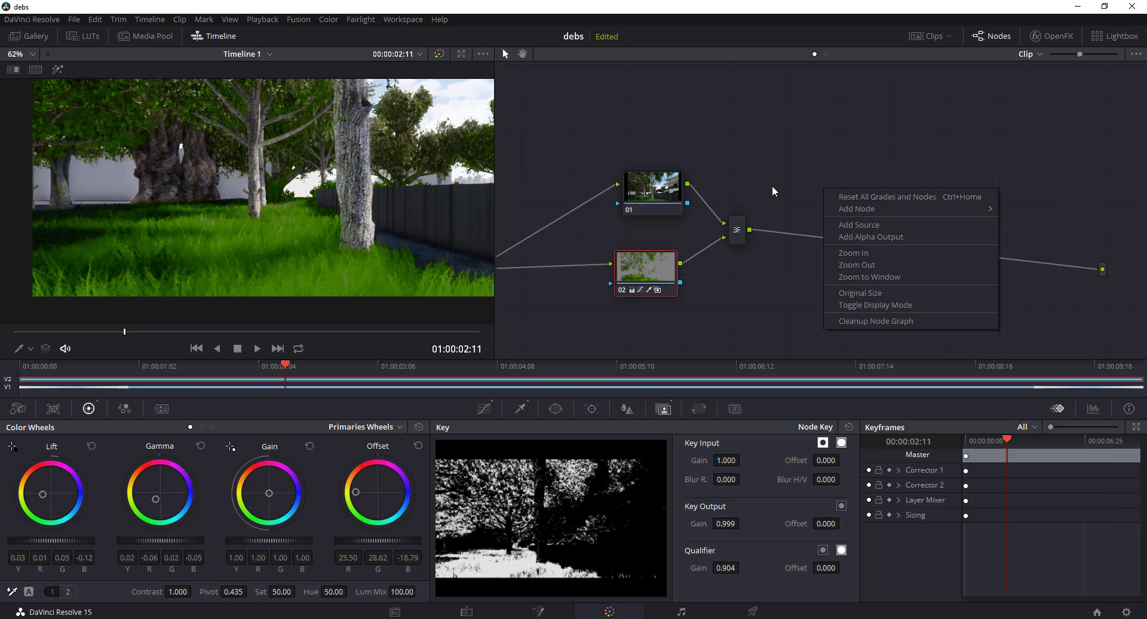
click(801, 202)
- Select node 01 and shift it slightly so that it lines up above node 02
drag(653, 182, 641, 186)
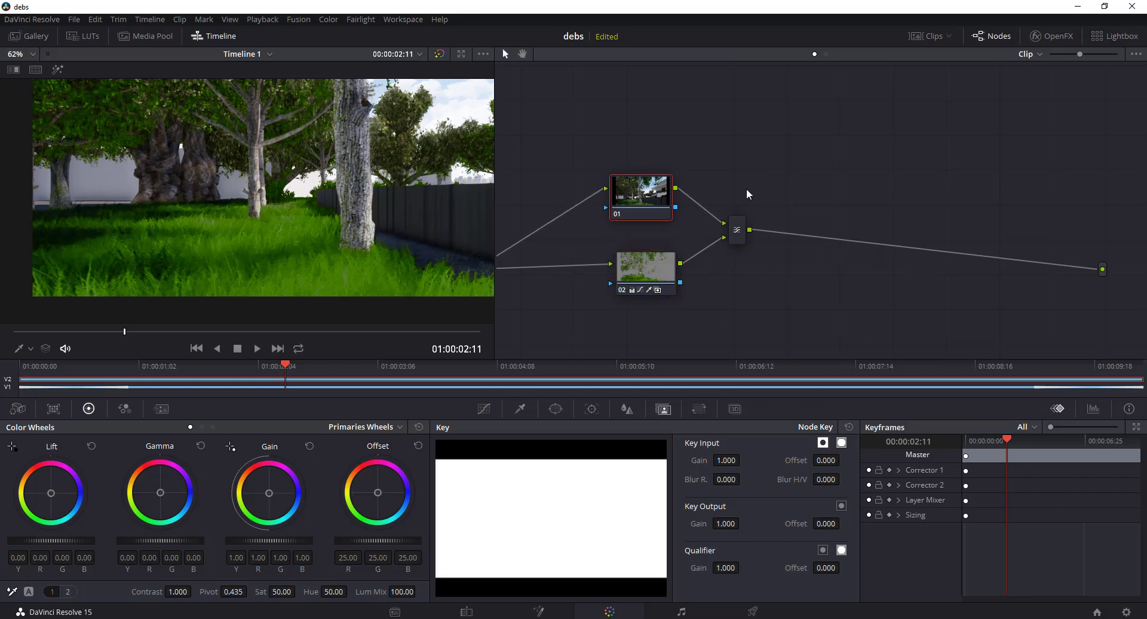
- Add a serial node after node 01 in the node graph
click(297, 21)
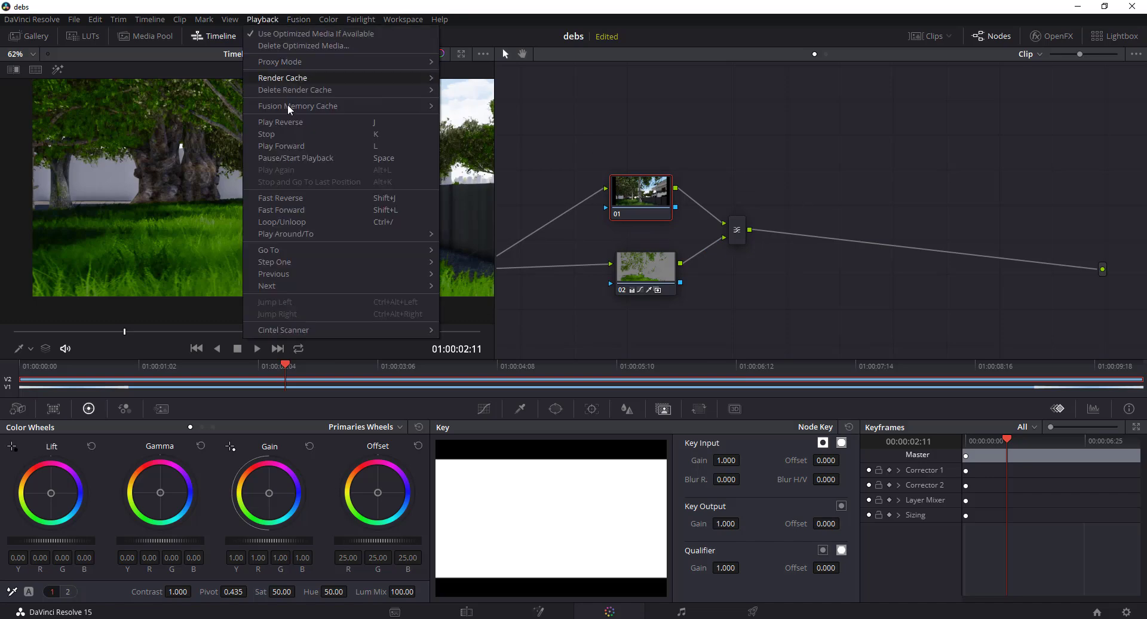
mouse_move(345, 22)
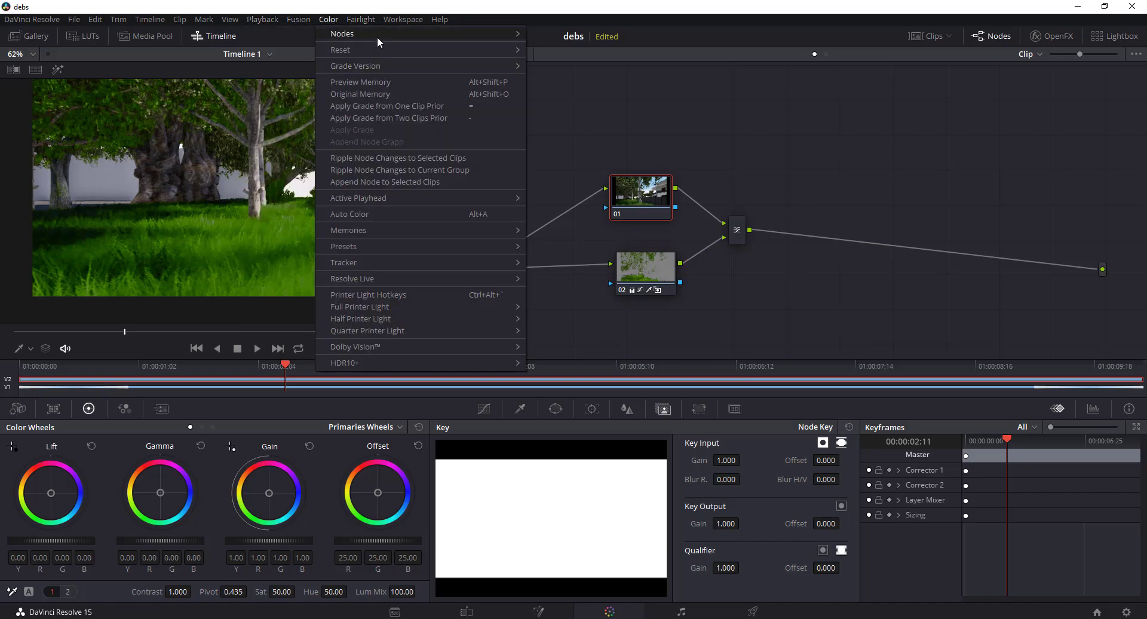
mouse_move(447, 35)
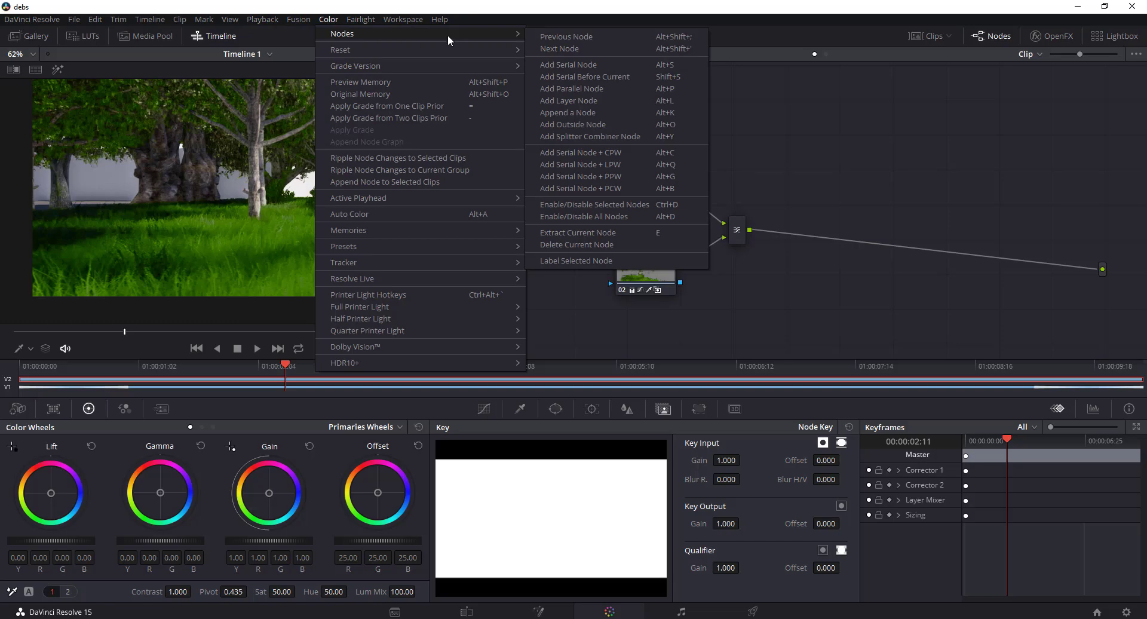
click(583, 65)
- Feed node 04 from the Layer Mixer, connect its output to the final output, and position it between them
drag(740, 295, 888, 182)
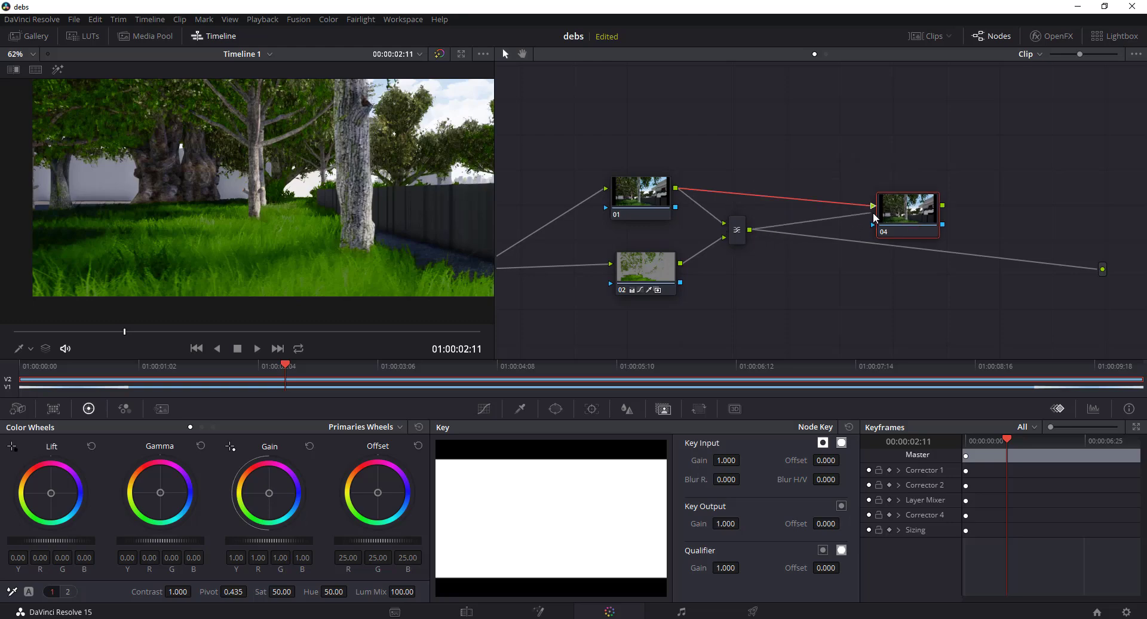
drag(877, 218, 824, 248)
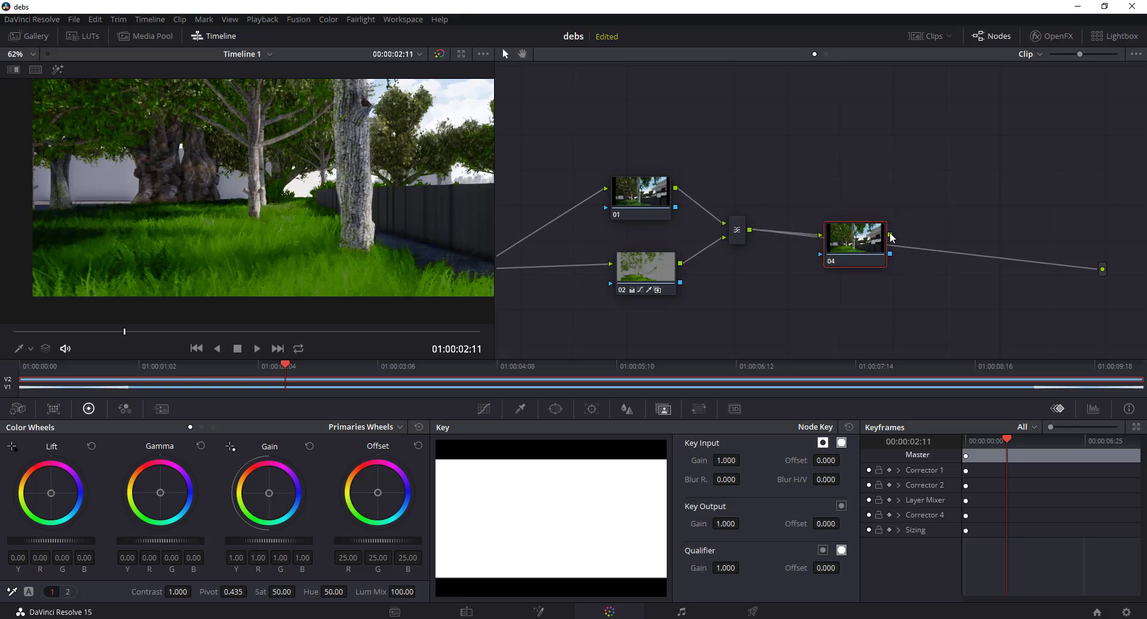
drag(892, 238, 1102, 269)
drag(825, 252, 856, 241)
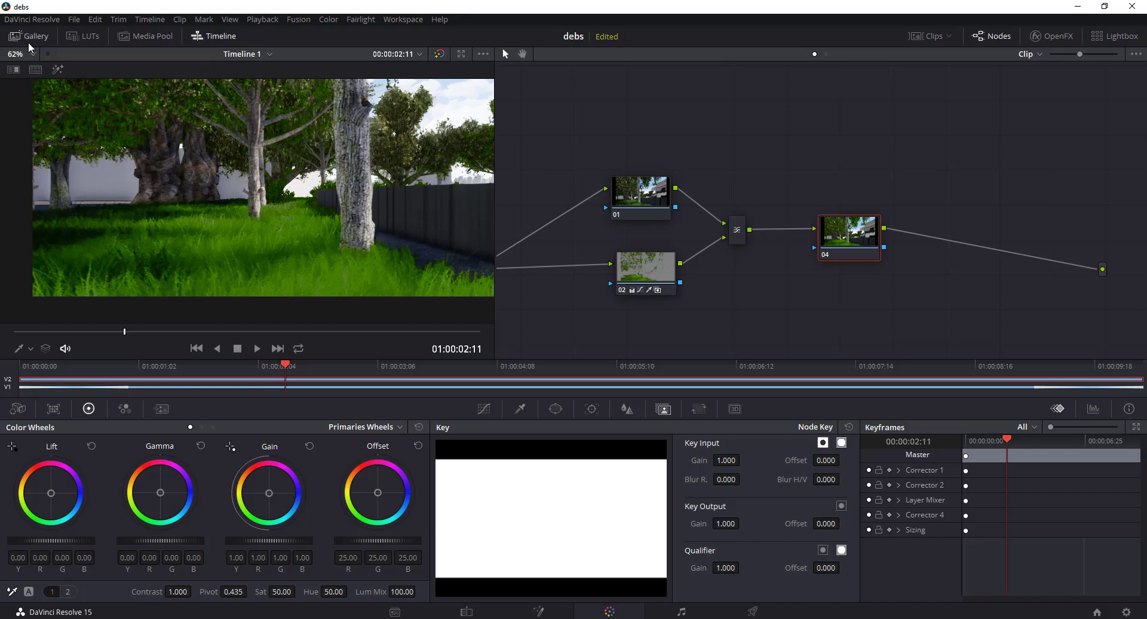
- Apply the 03_Cinematic LUT "GSG_LUT_C...chy_Cool" to node 04, with Key Output gain 0.295 and Qualifier gain 0.892
click(78, 37)
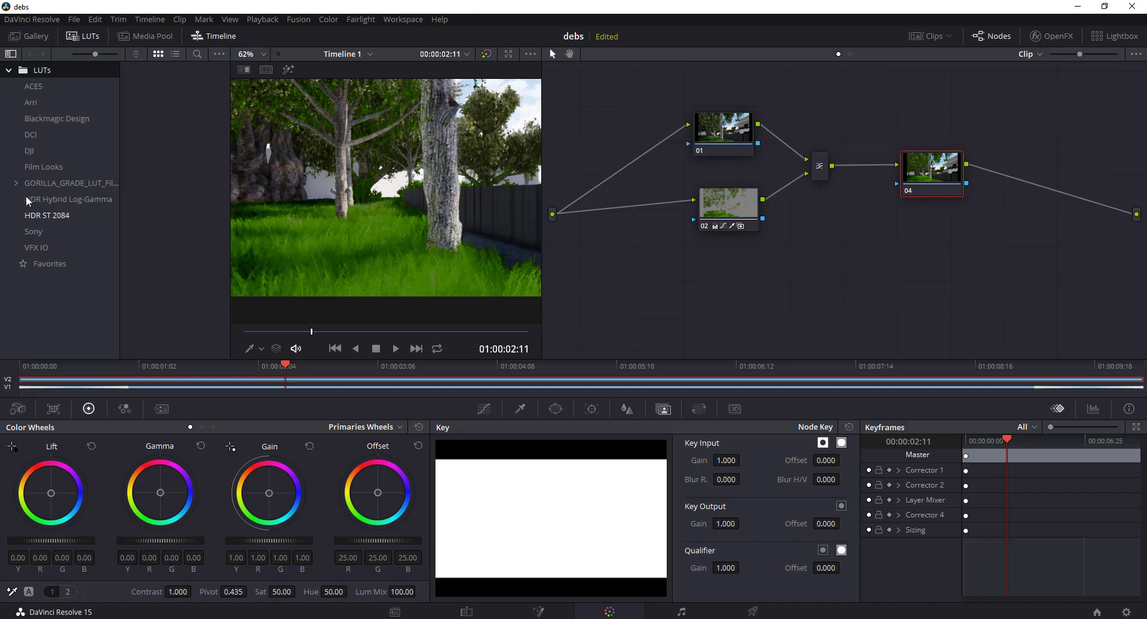
click(41, 97)
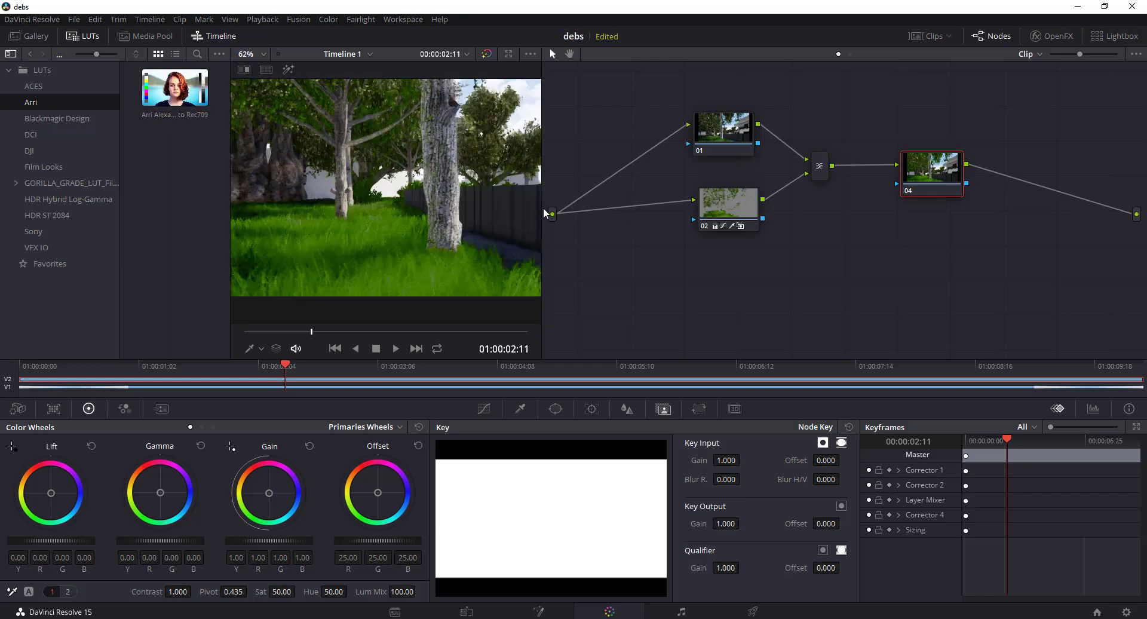
drag(543, 209, 657, 216)
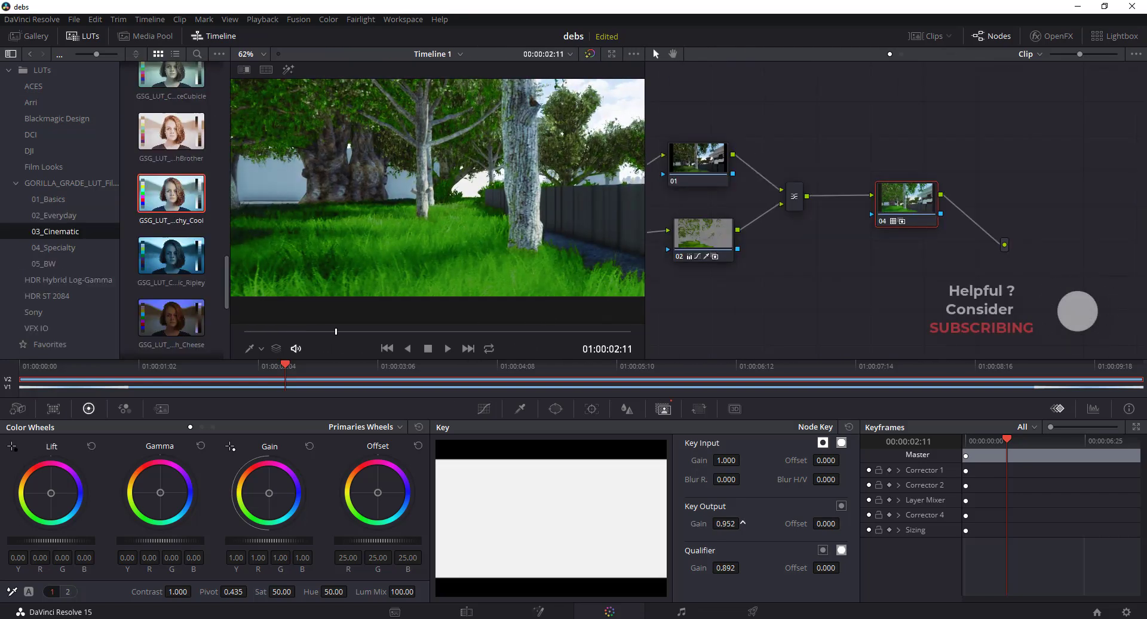
drag(725, 523, 693, 524)
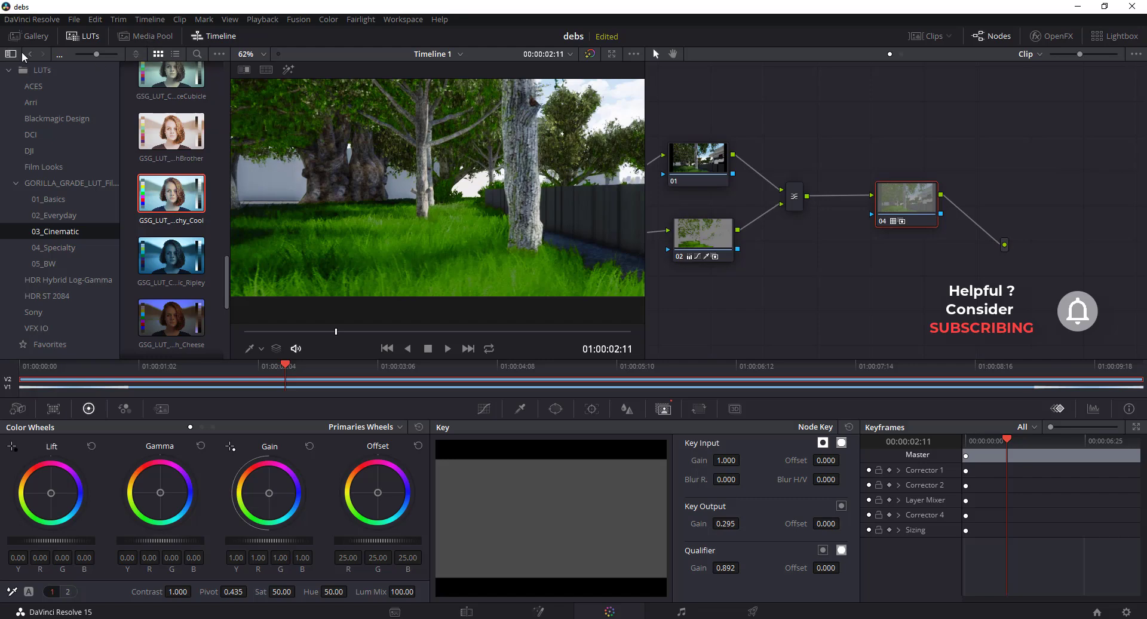
click(75, 37)
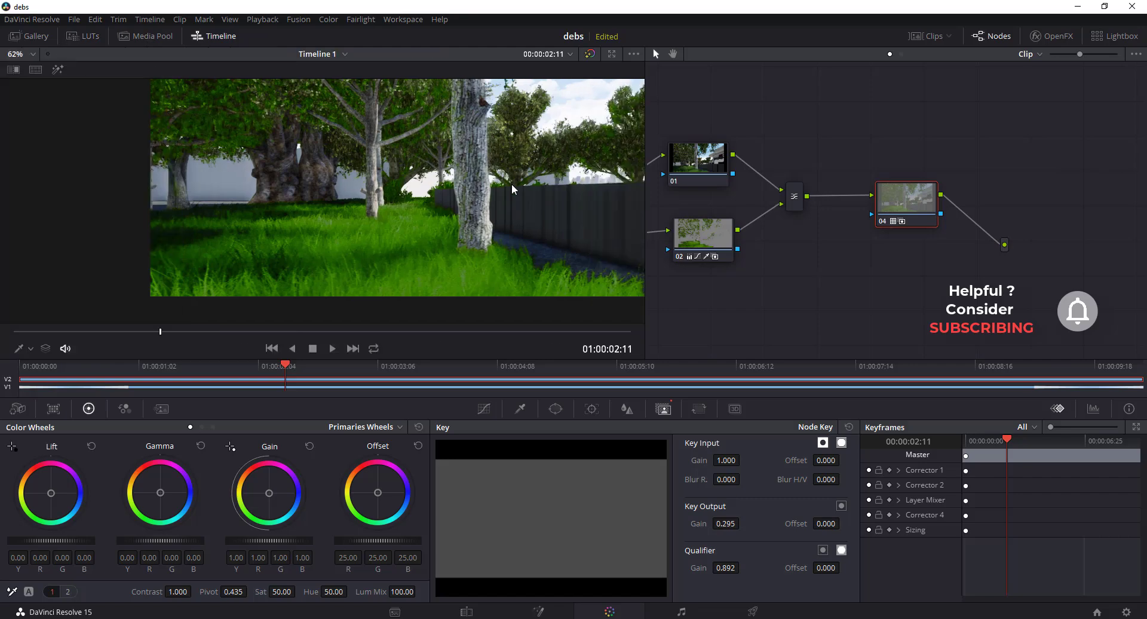
- Play Clip 05.mp4 with the whole frame in view, toggling the grade bypass repeatedly to compare the original and graded versions
middle_drag(512, 190, 336, 234)
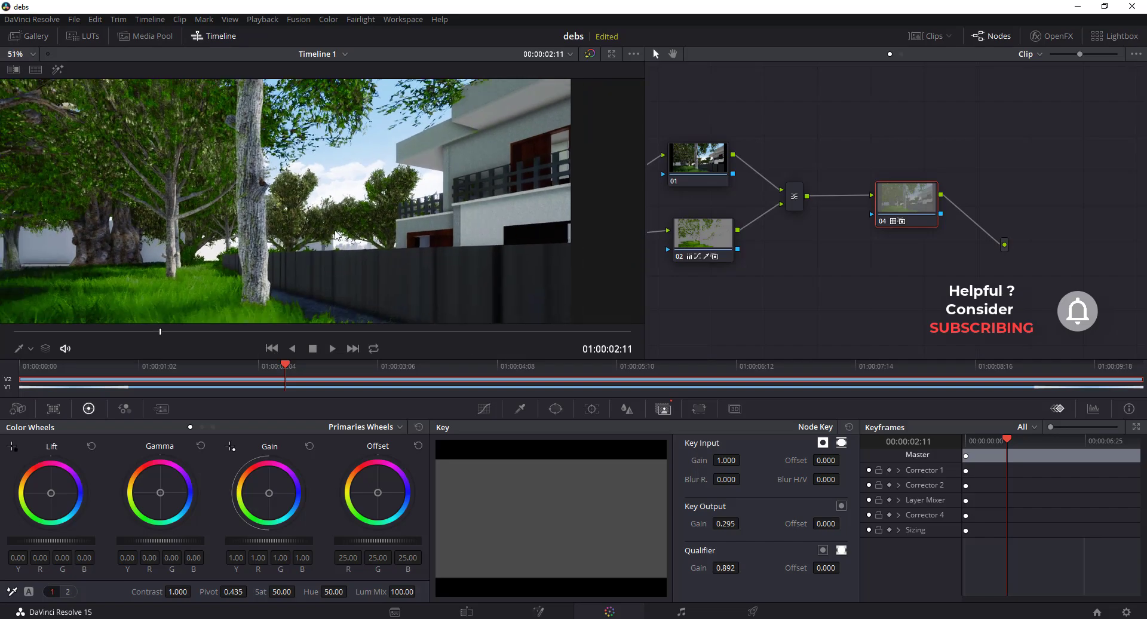
scroll(336, 235, down, 4)
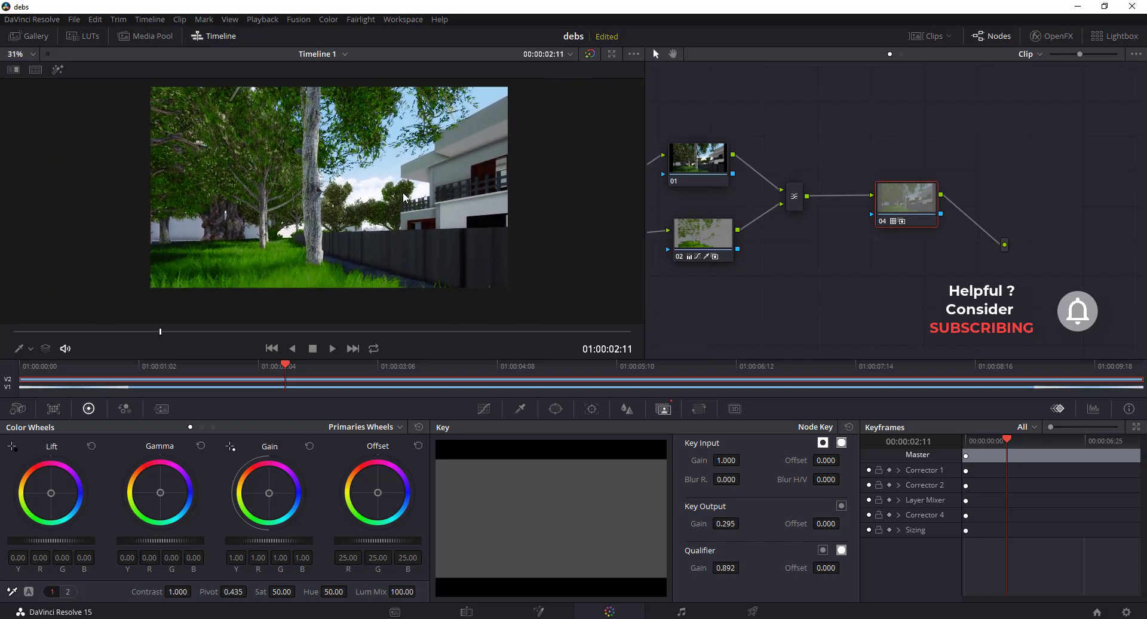
scroll(404, 198, up, 1)
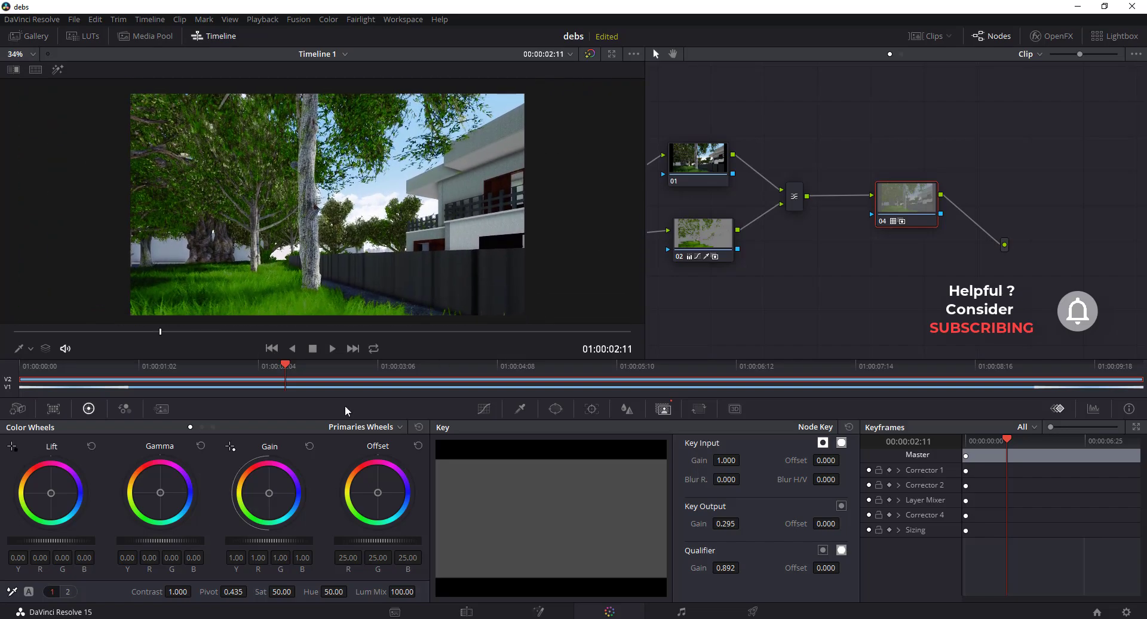
drag(278, 370, 272, 374)
key(Home)
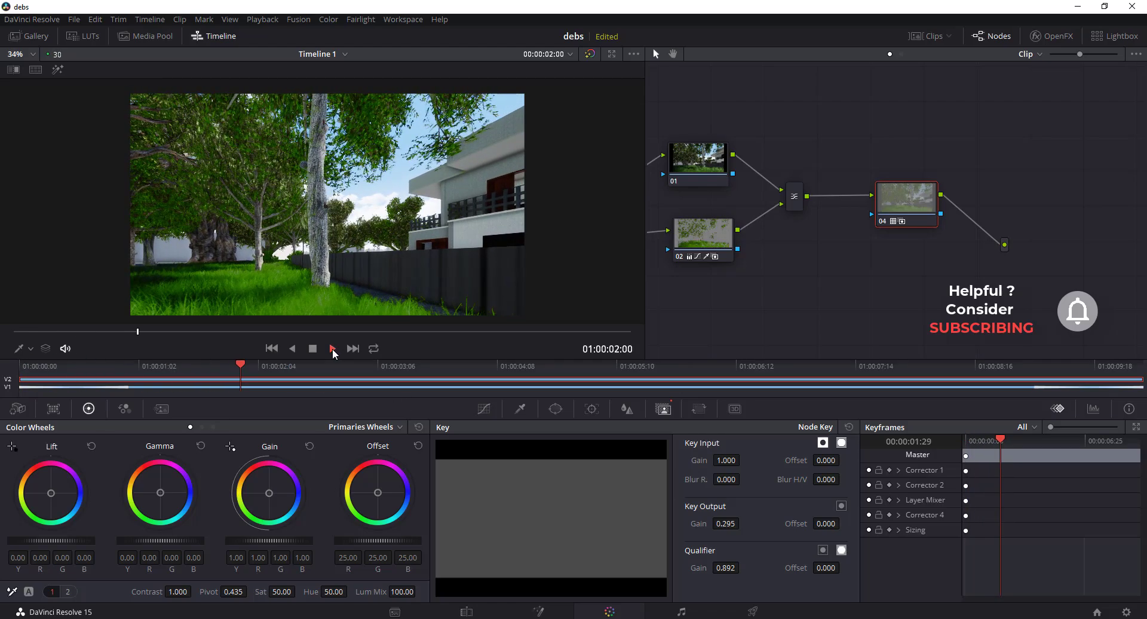
click(589, 55)
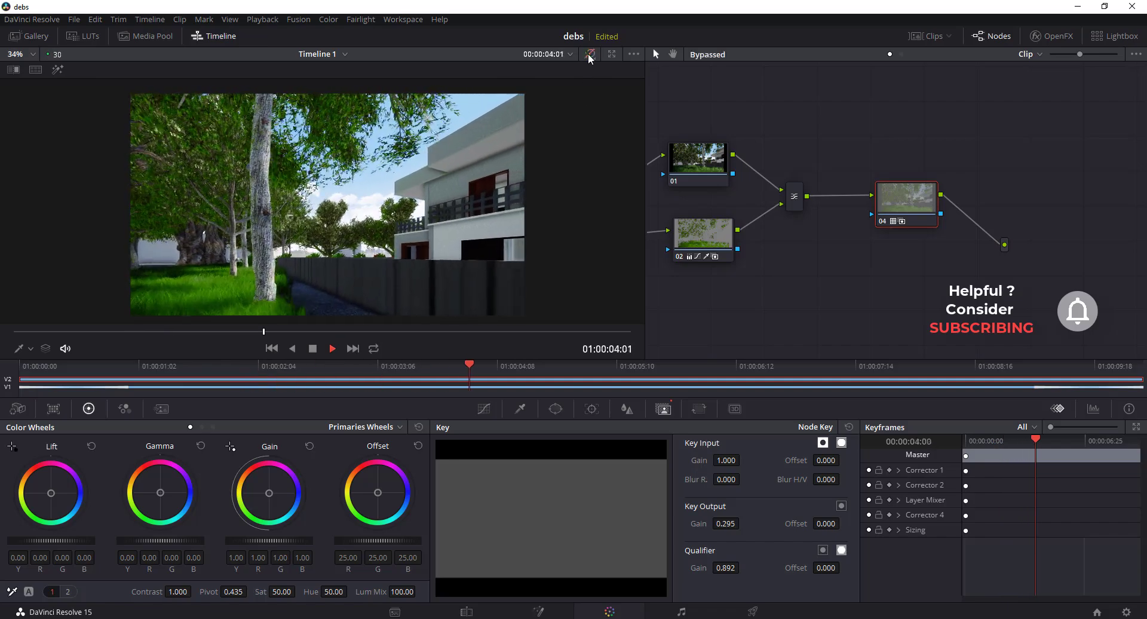
click(588, 55)
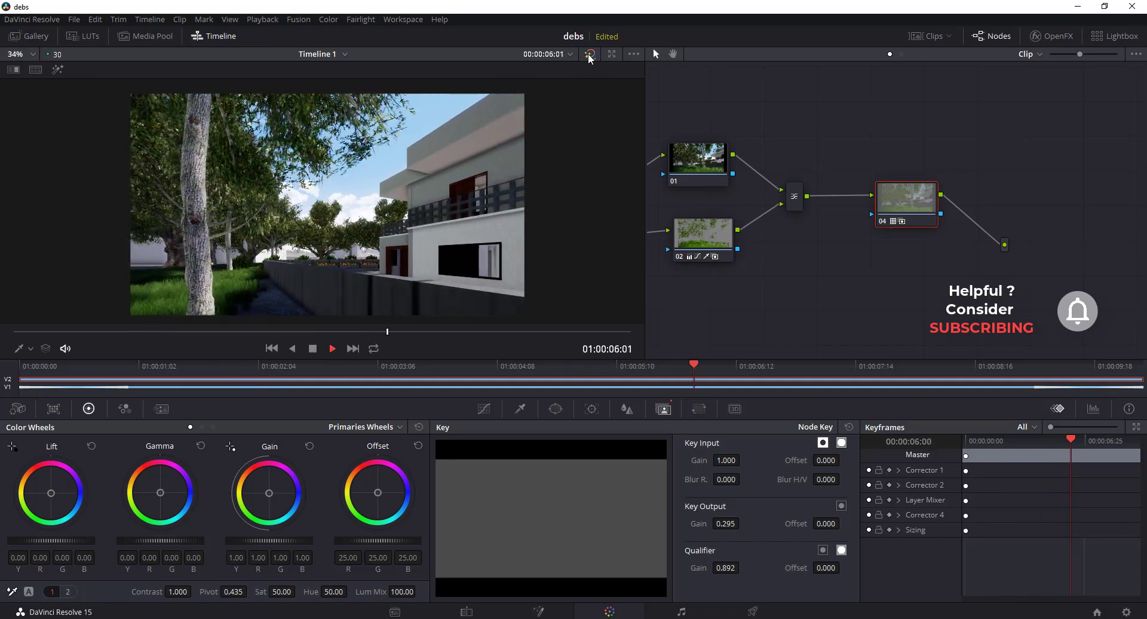
click(588, 55)
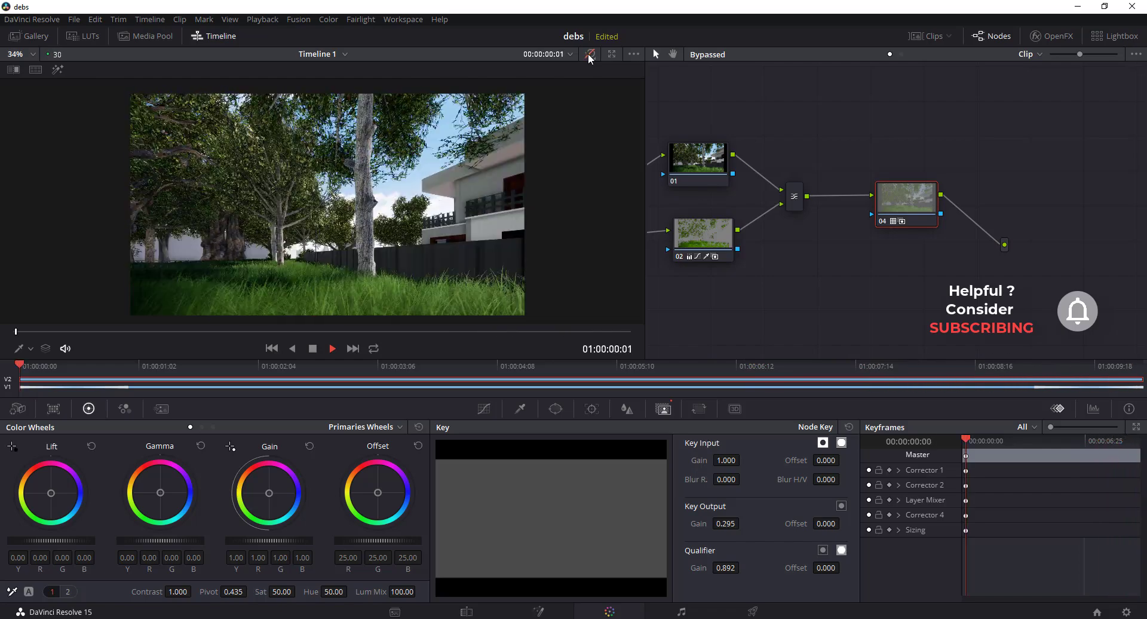
click(588, 55)
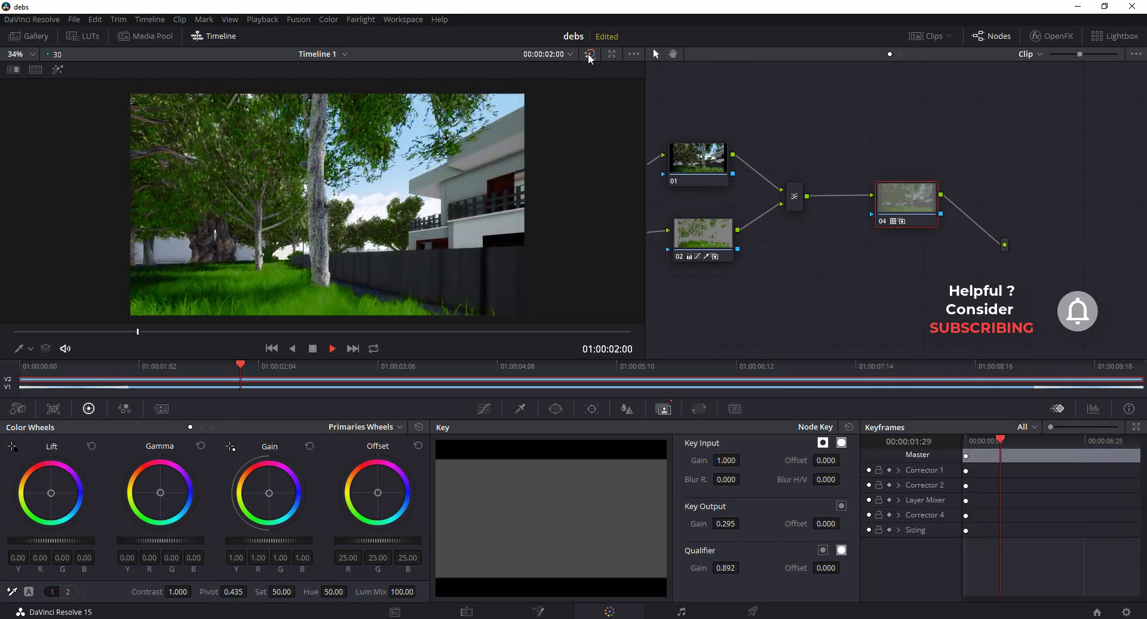
click(588, 55)
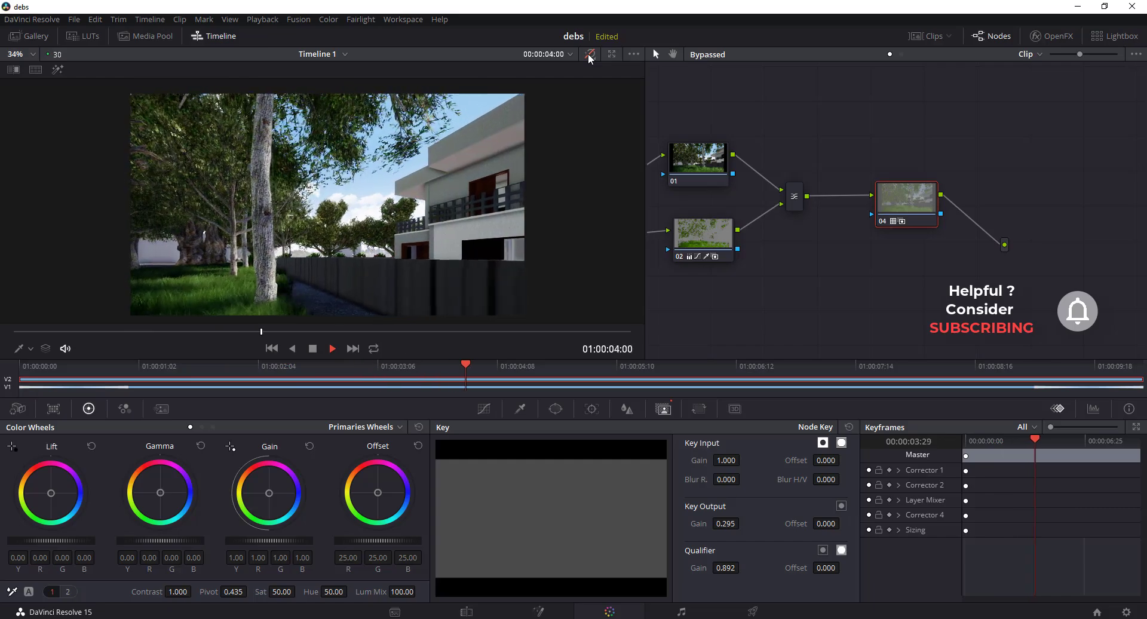
click(588, 55)
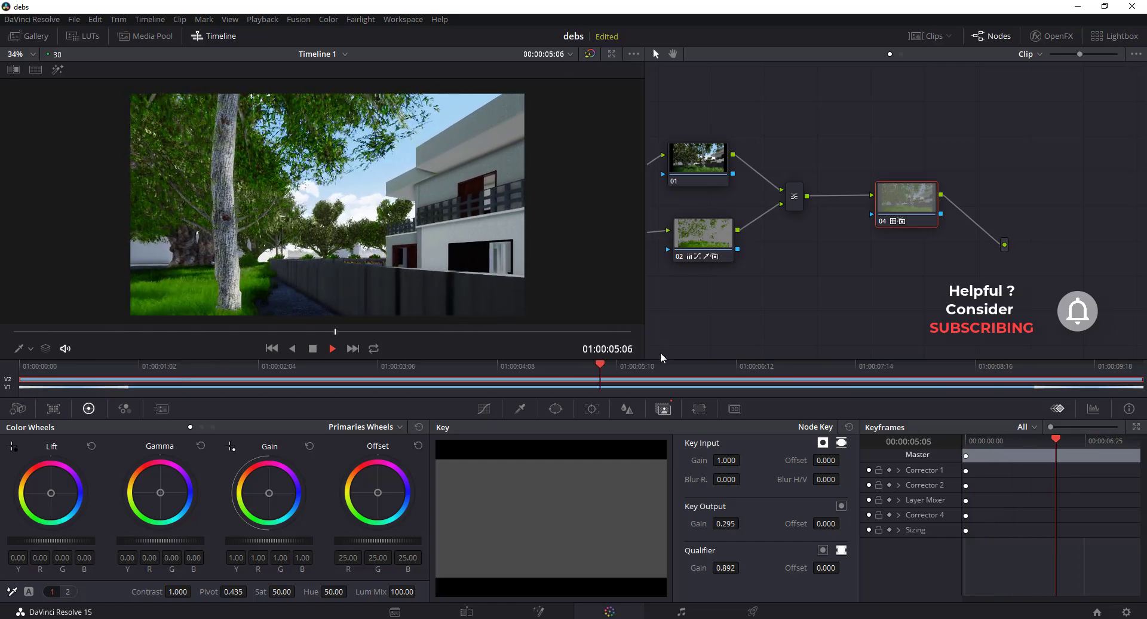
key(space)
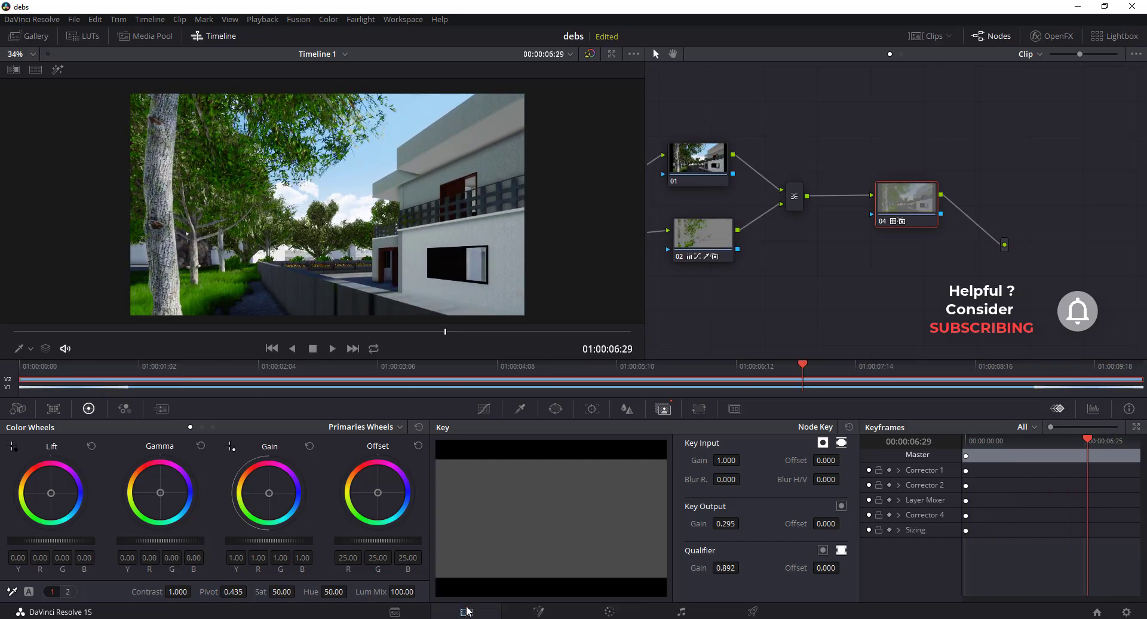
- On the Edit page, move Clip 07.mp4 to the Video 2 track directly after Clip 05.mp4
click(467, 611)
click(831, 343)
drag(869, 343, 873, 343)
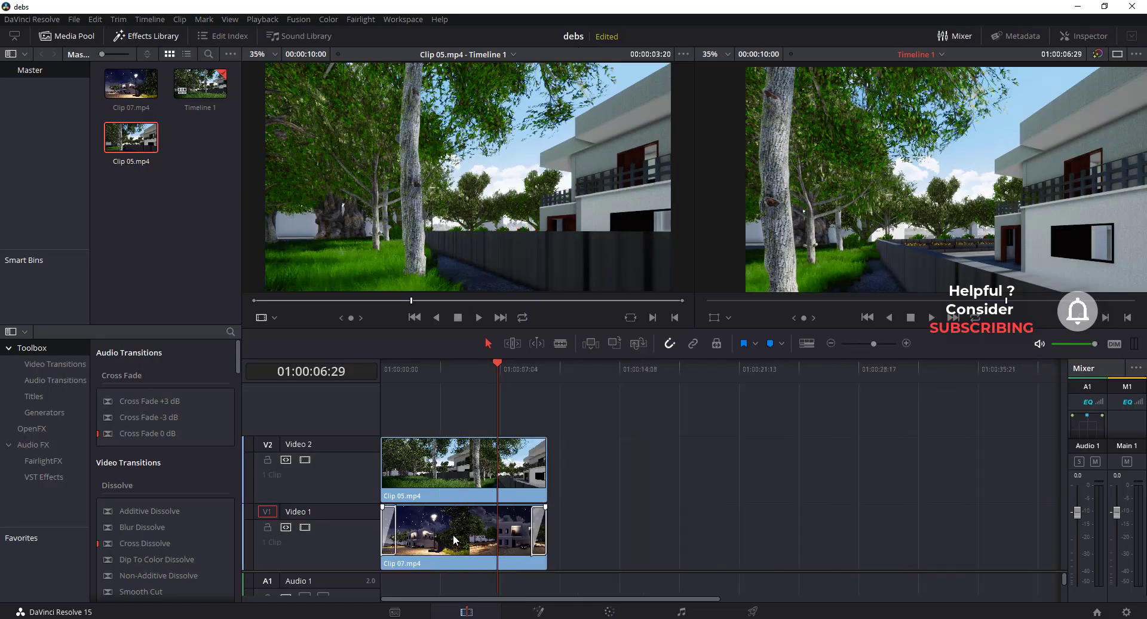
drag(461, 547, 628, 479)
- Add a Cross Dissolve transition to both the start and the end of Clip 05.mp4
scroll(149, 454, down, 3)
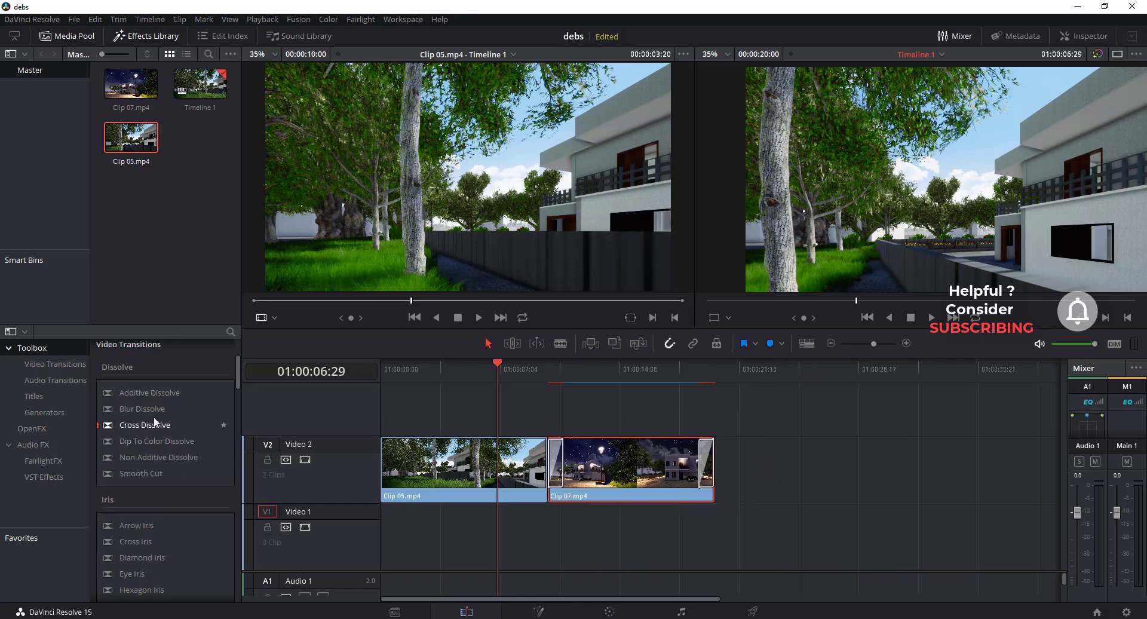
click(145, 425)
drag(442, 486, 398, 477)
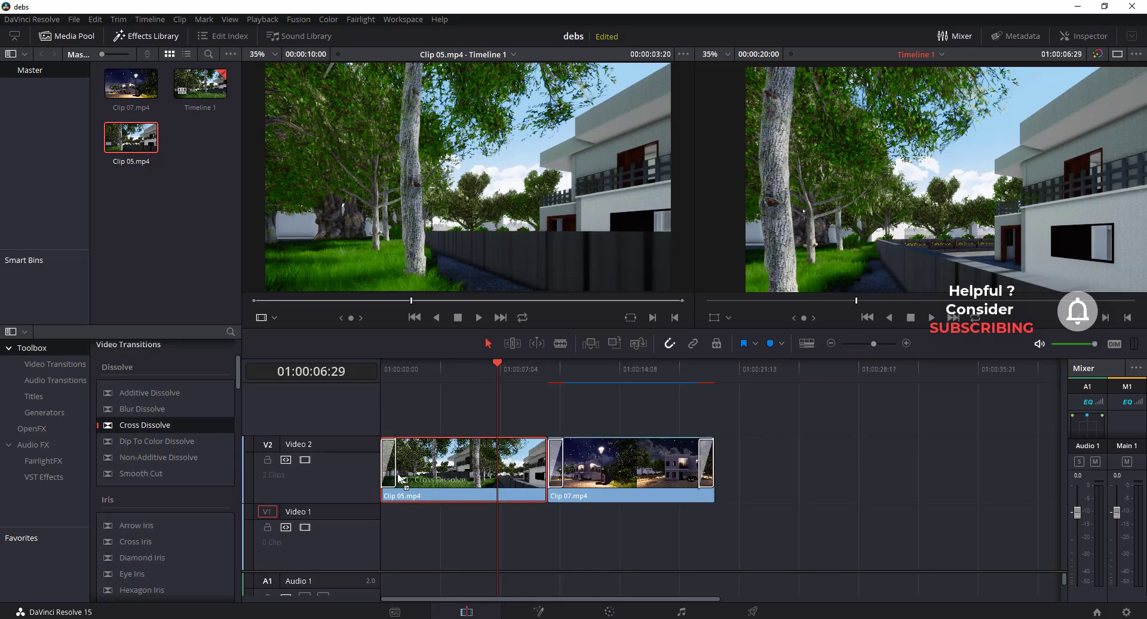
drag(181, 430, 538, 470)
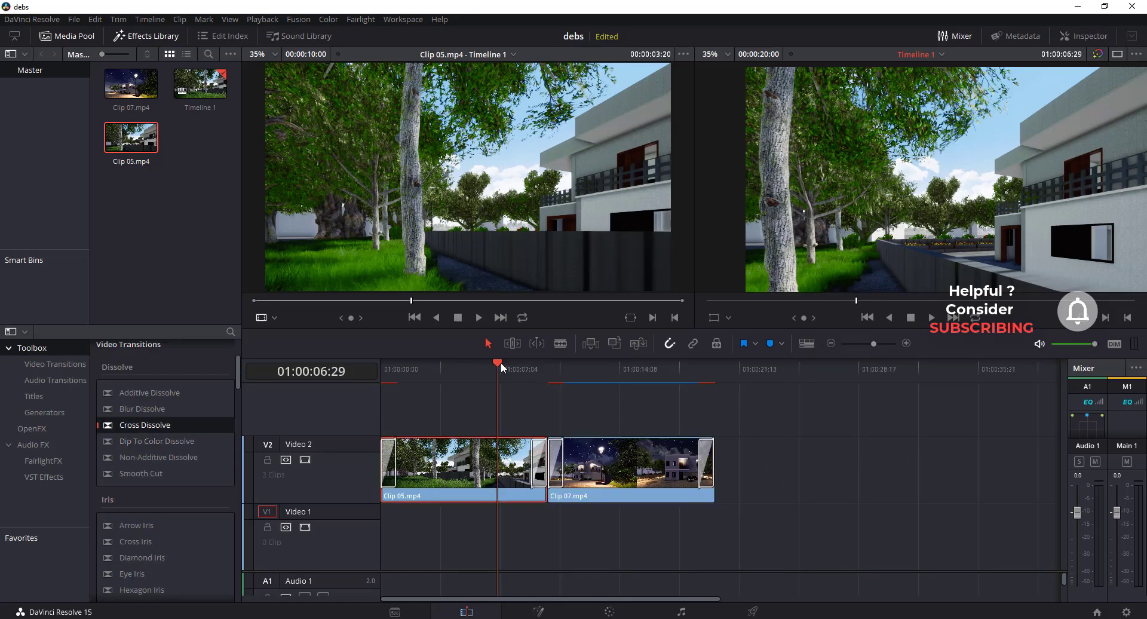
- Play the timeline from the start in a single enlarged viewer, and return the playhead to 01:00:10:00
key(Home)
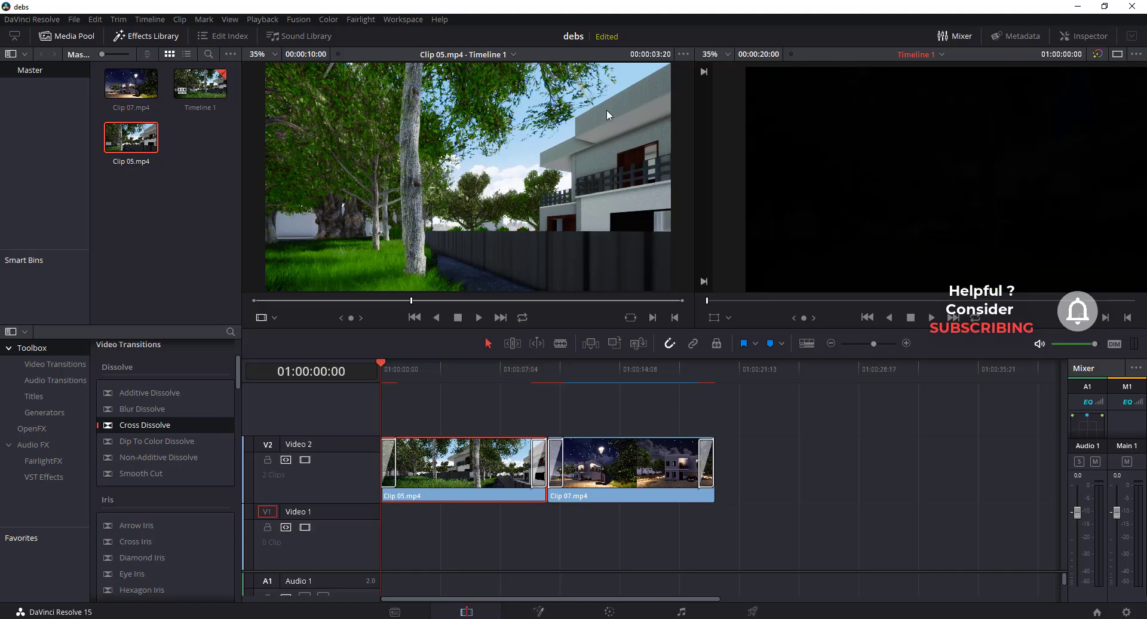
click(1117, 55)
click(705, 318)
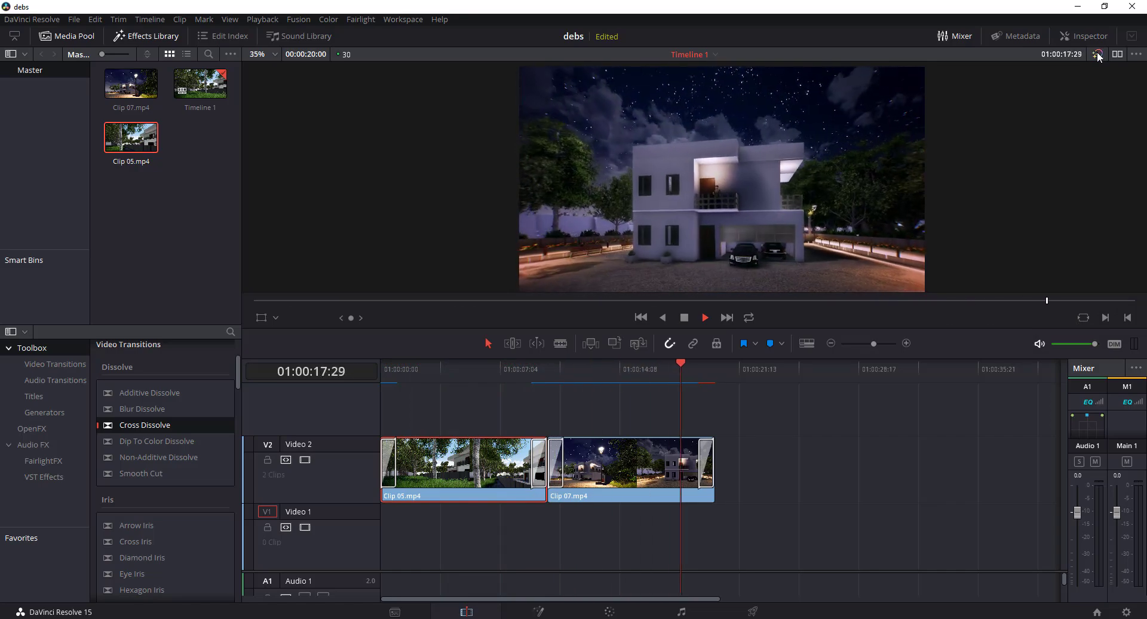
drag(672, 365, 548, 366)
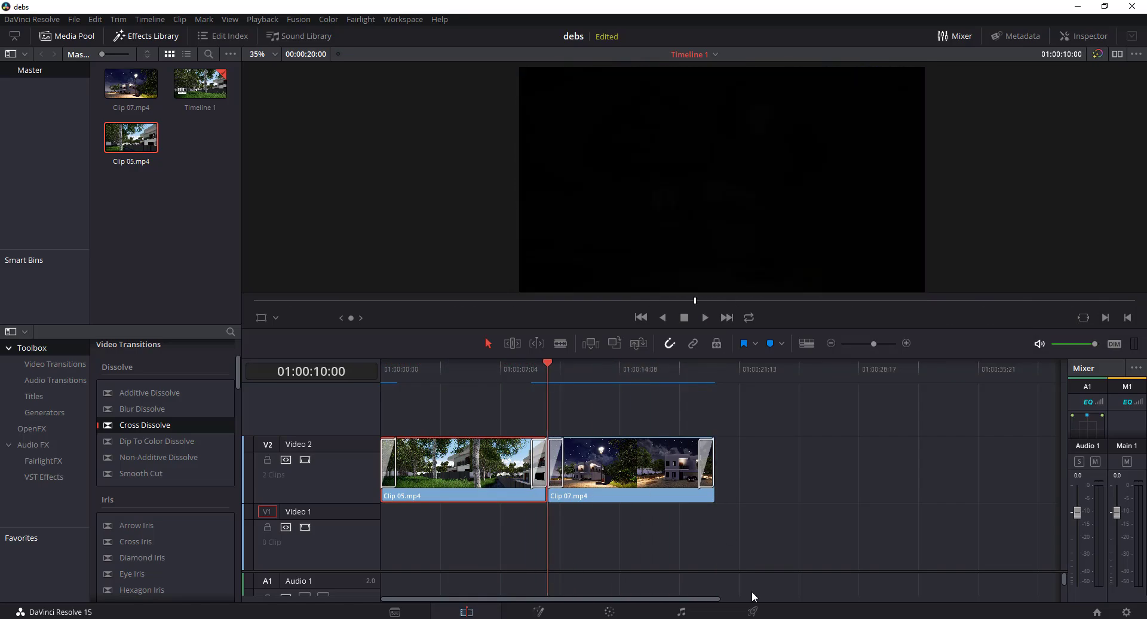
- On the Deliver page, try adding a render job with the Custom preset, and remove that job from the queue
click(753, 611)
drag(724, 469, 316, 441)
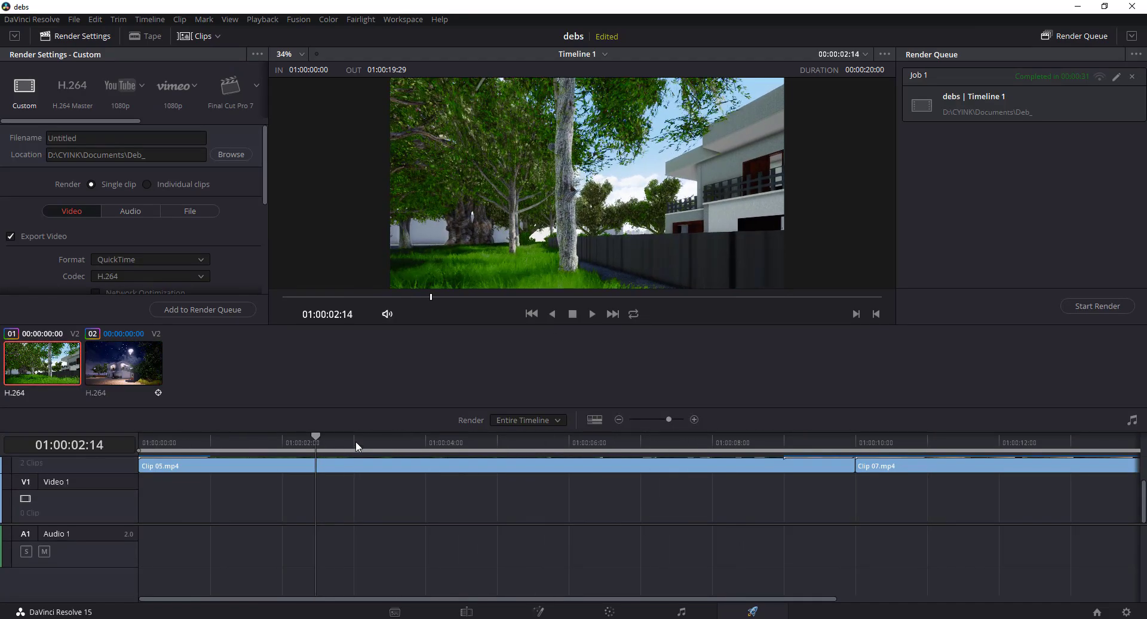
click(209, 311)
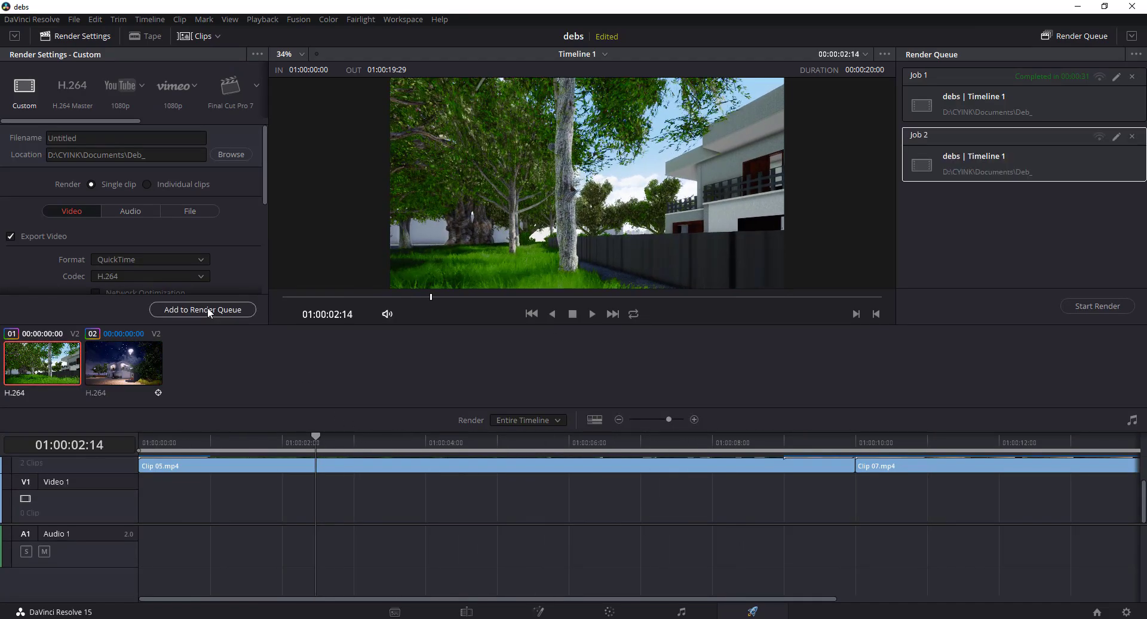
click(1132, 137)
- Choose the H.264 Master render preset and set the output filename to Graded_
scroll(131, 171, down, 3)
scroll(130, 170, up, 3)
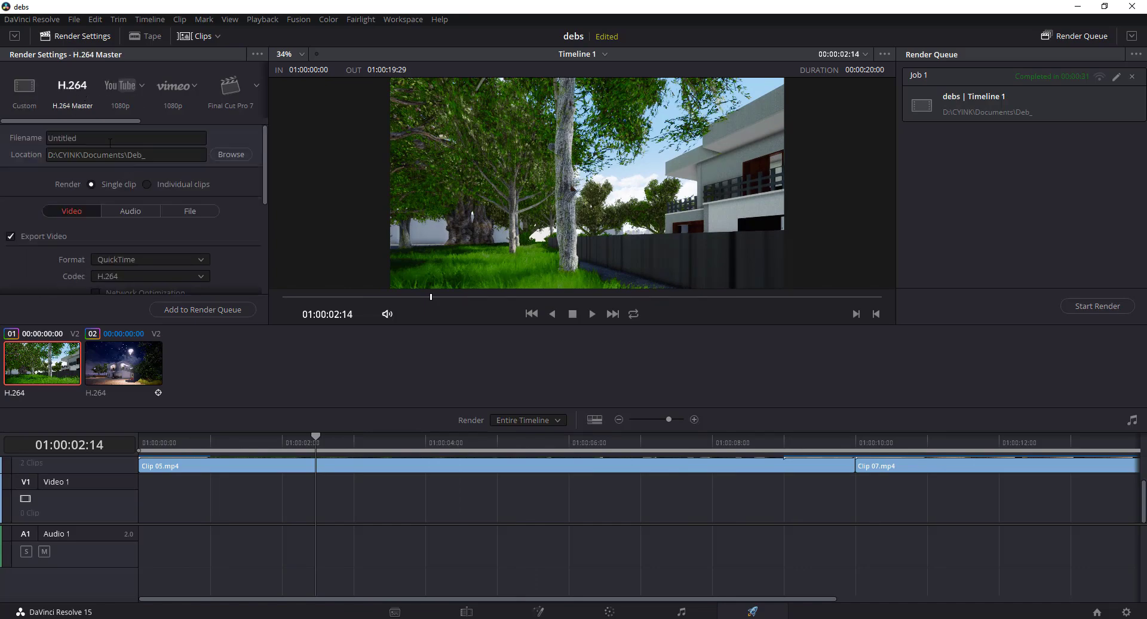
double_click(60, 138)
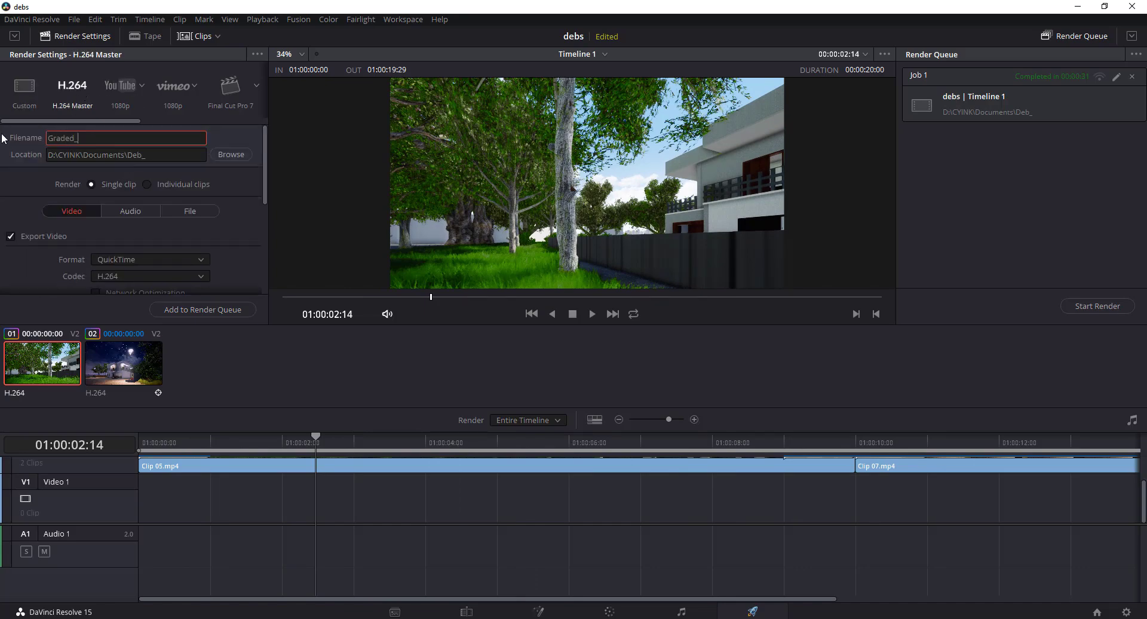
- Add the H.264 Master job to the render queue and start rendering it
scroll(105, 235, down, 3)
click(202, 316)
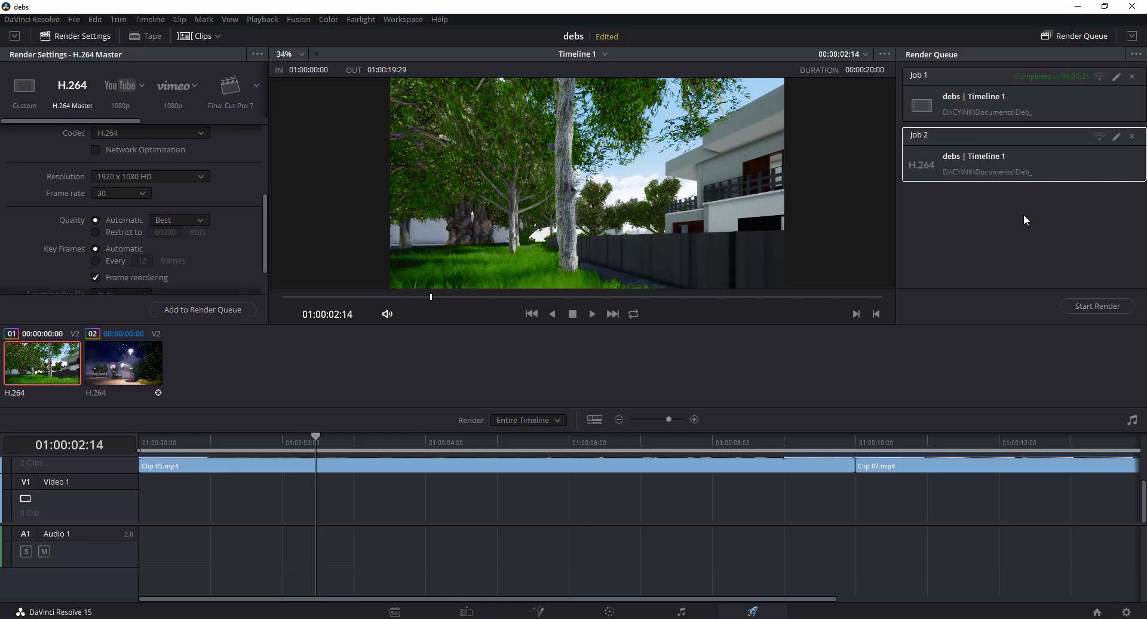
click(1088, 306)
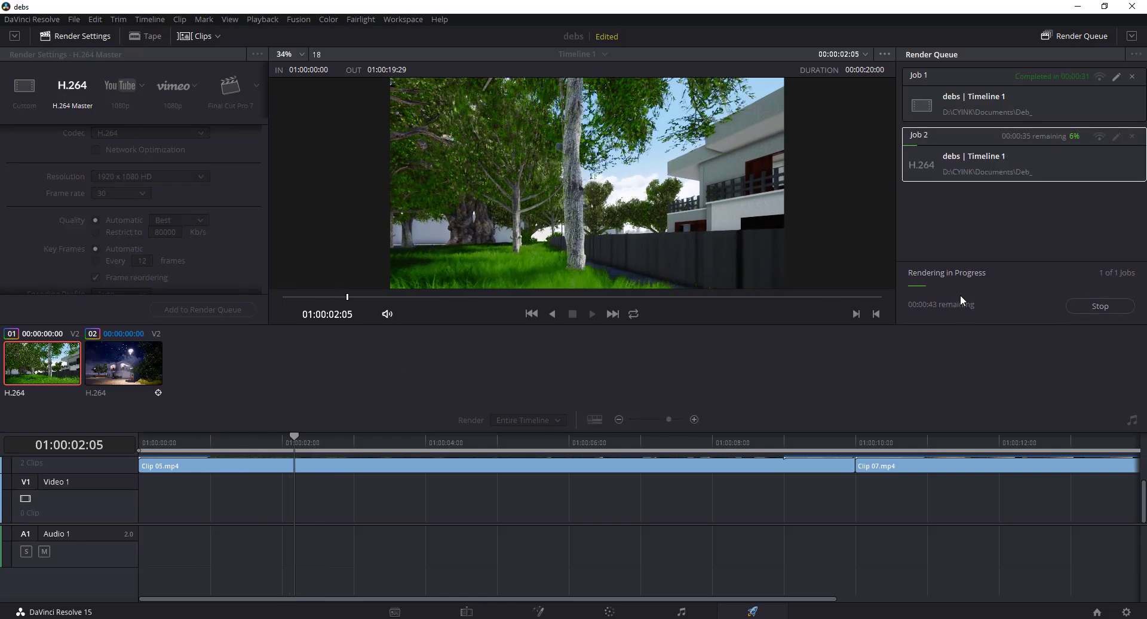